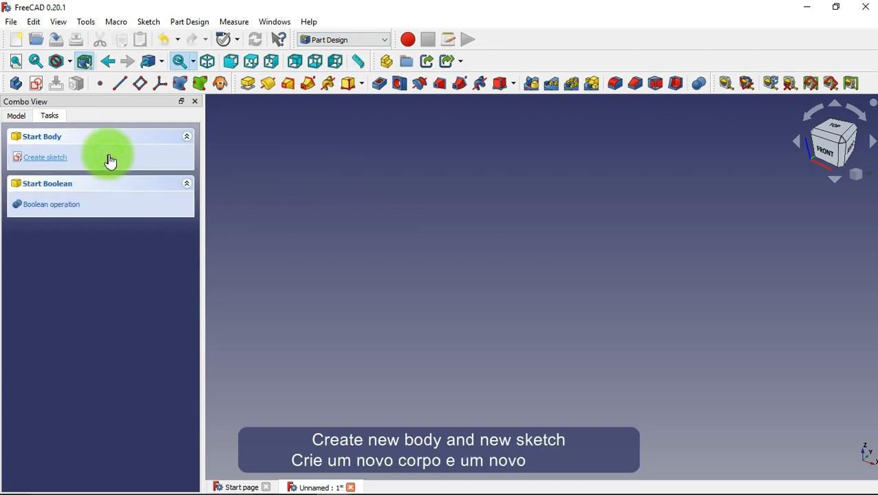
Step: Create a sketch on the XZ plane and draw the left part of a stepped profile as a polyline, ending with a slope of about 46°
click(109, 158)
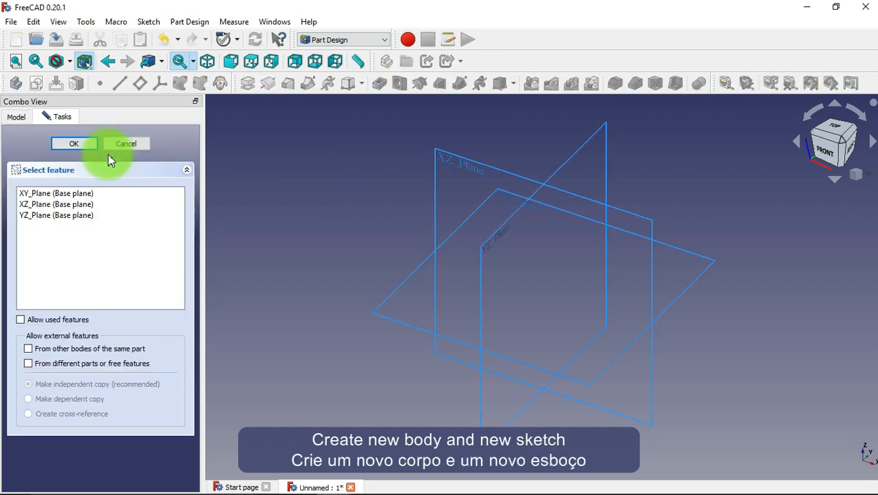
click(461, 174)
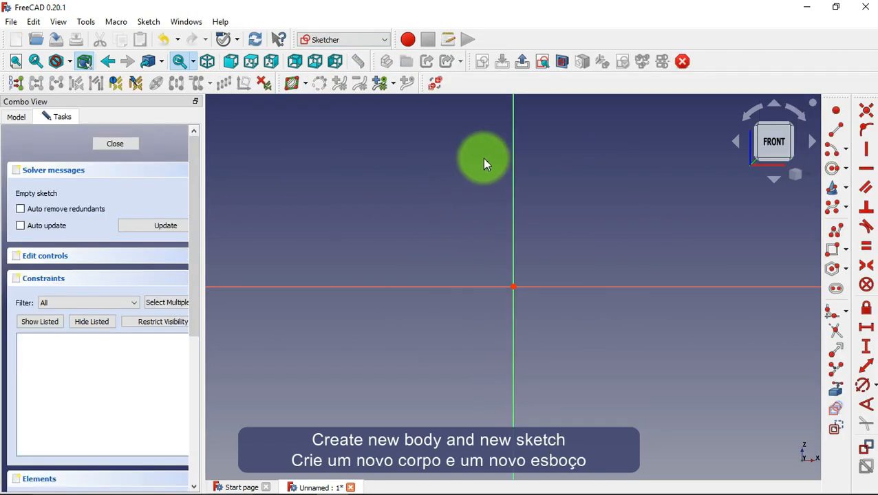
click(836, 230)
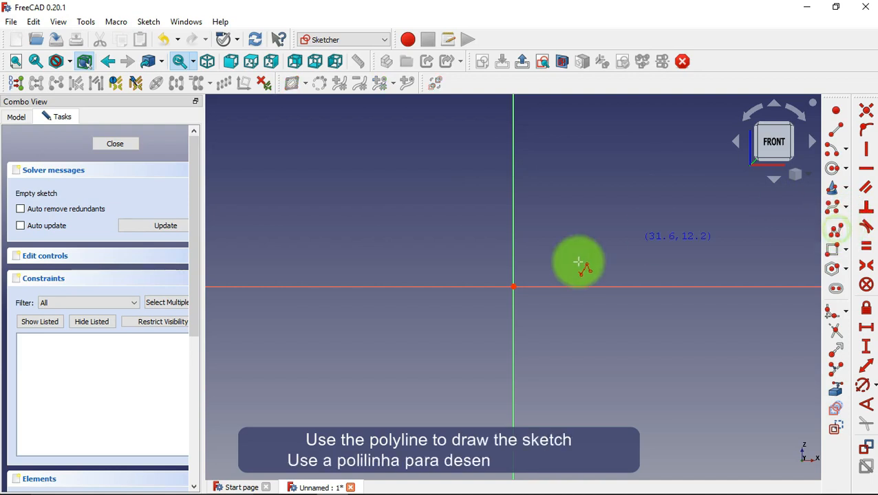
click(346, 253)
click(346, 163)
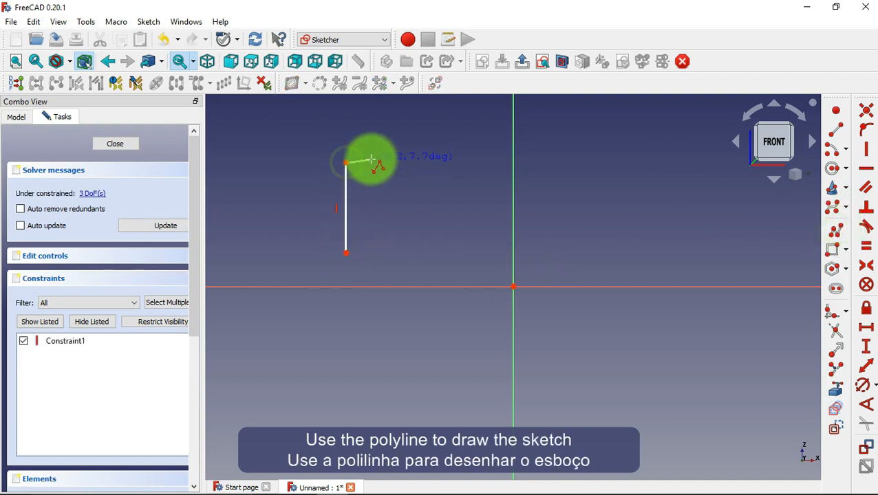
click(376, 163)
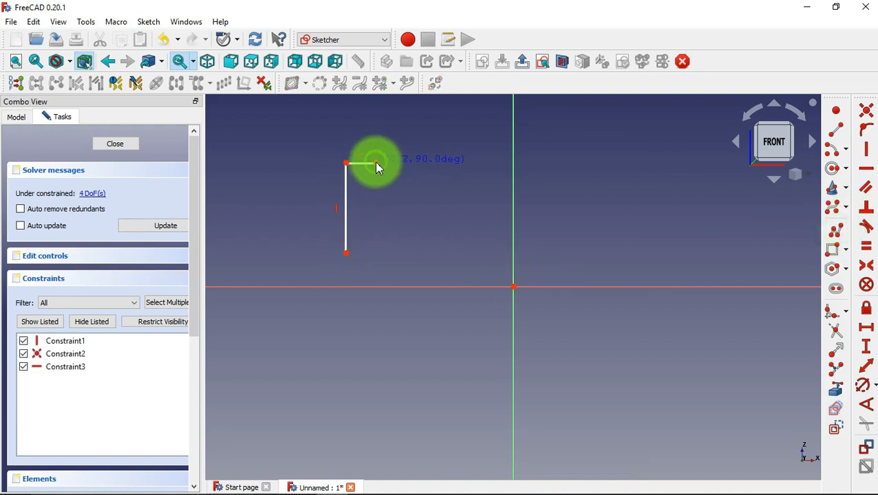
click(375, 201)
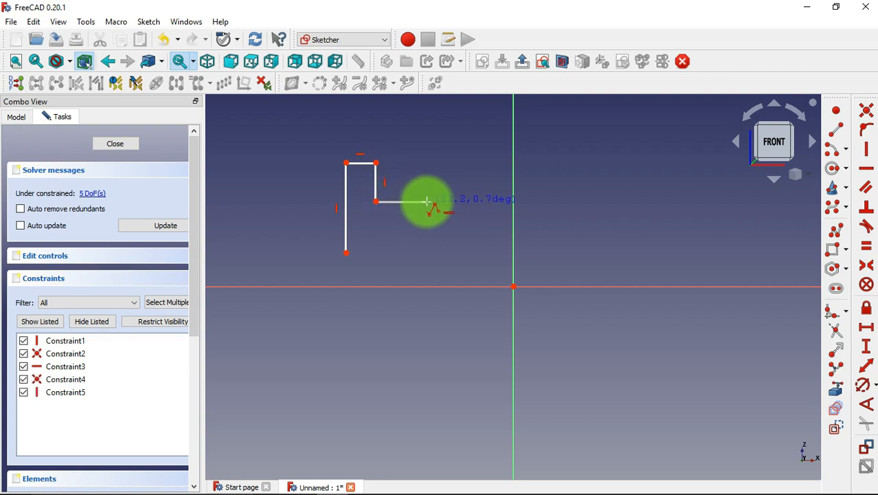
click(427, 202)
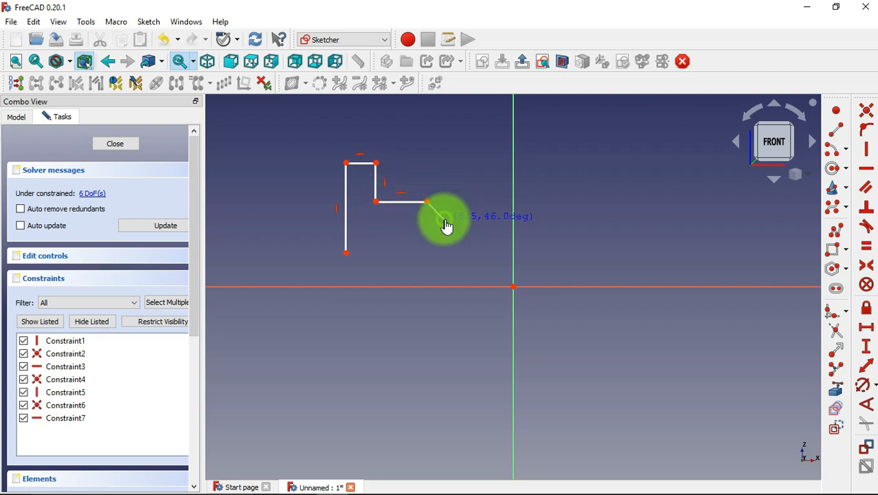
click(445, 220)
Step: Continue the polyline along the long recessed edge and up the right-hand steps, then close it with a straight base, about 23 mm tall overall
click(600, 220)
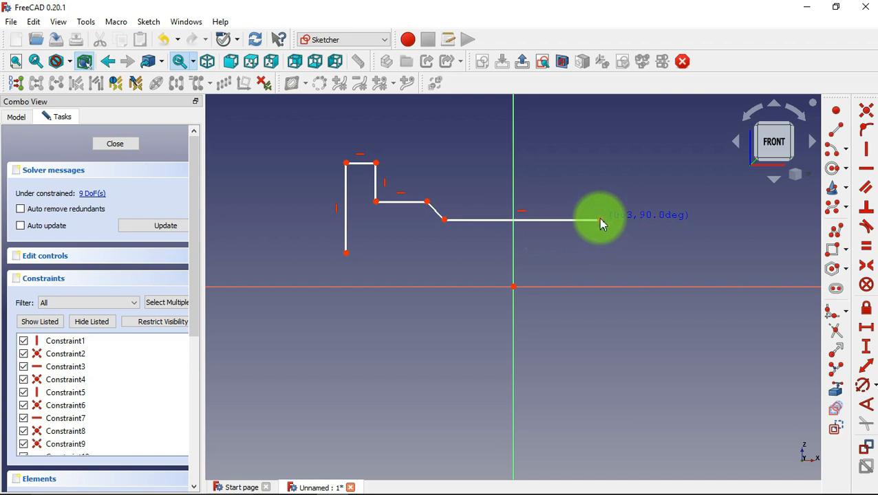
click(609, 201)
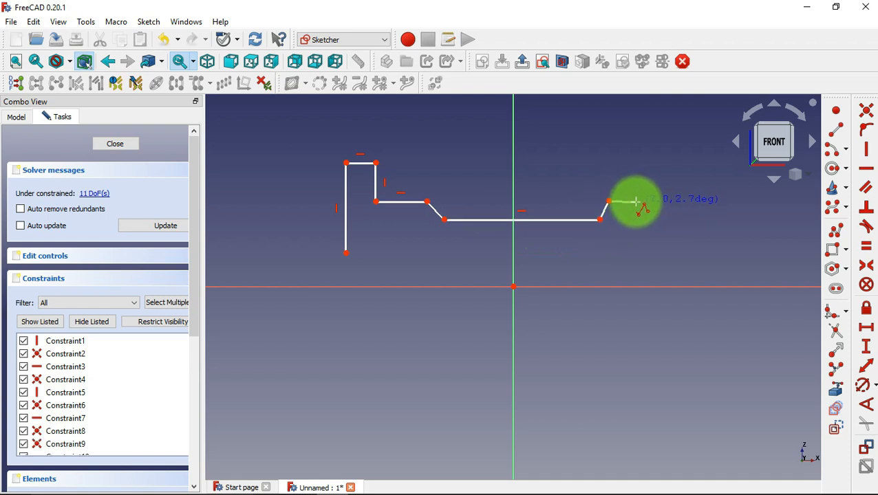
click(638, 200)
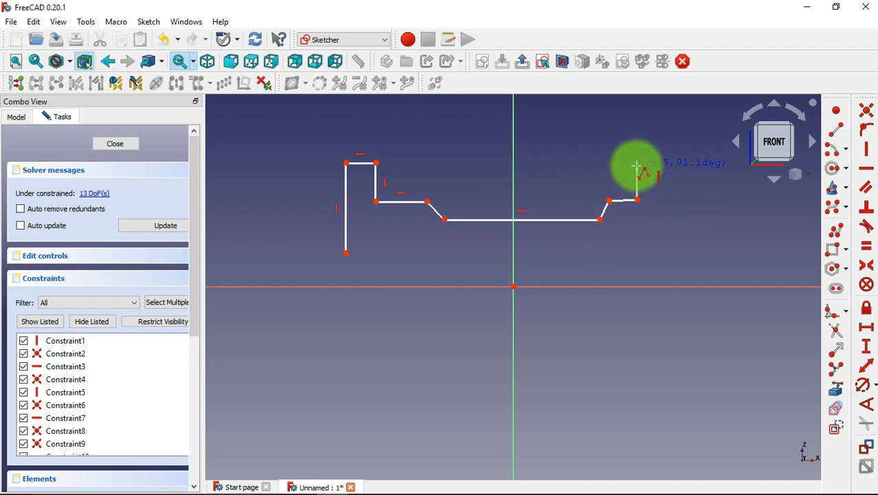
click(637, 163)
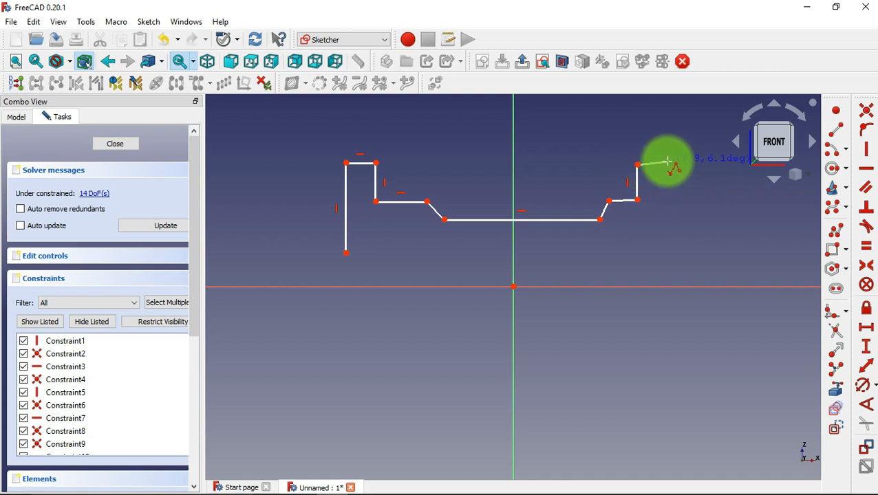
click(670, 164)
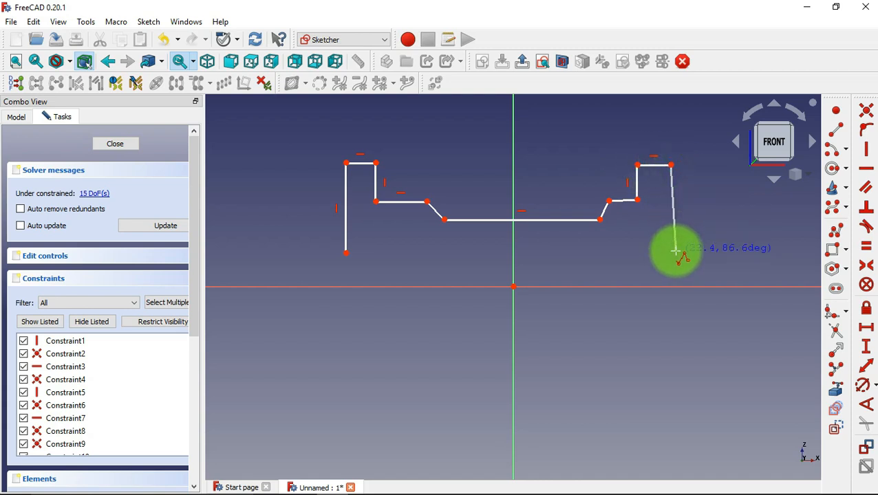
click(671, 251)
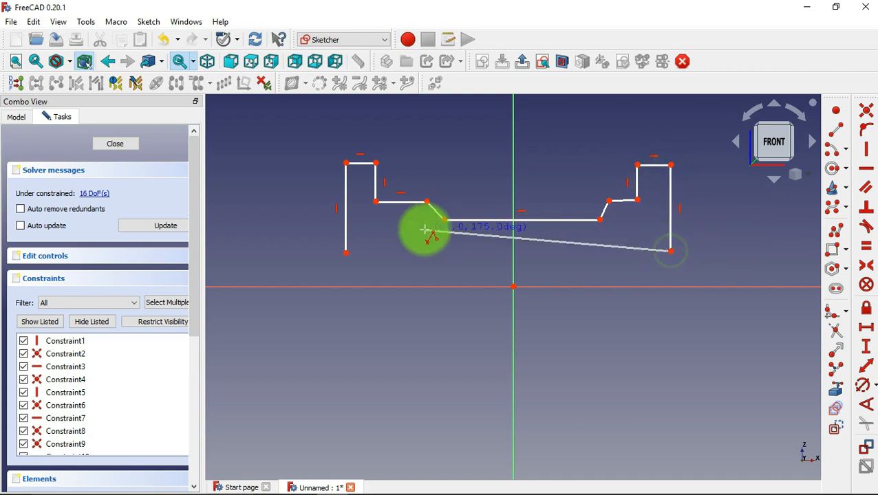
click(345, 252)
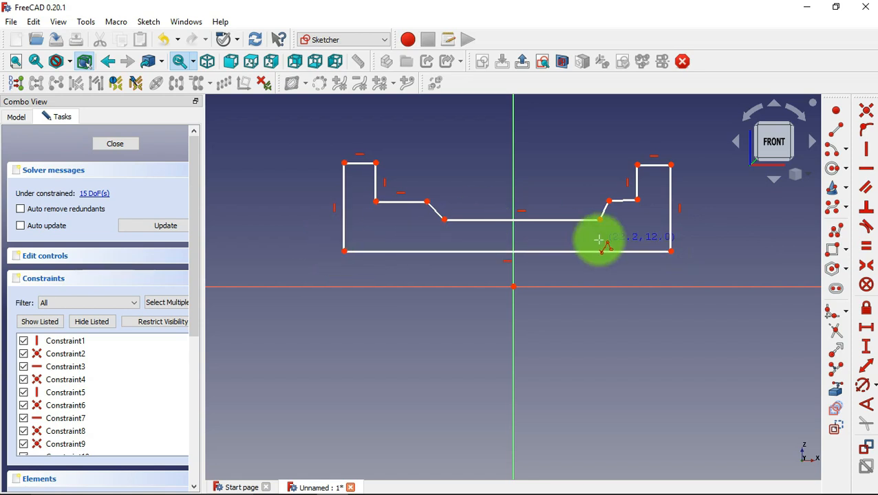
Step: Constrain the right shelf edge as horizontal, and make the two outer vertical edges equal and the two topmost edges equal
click(867, 171)
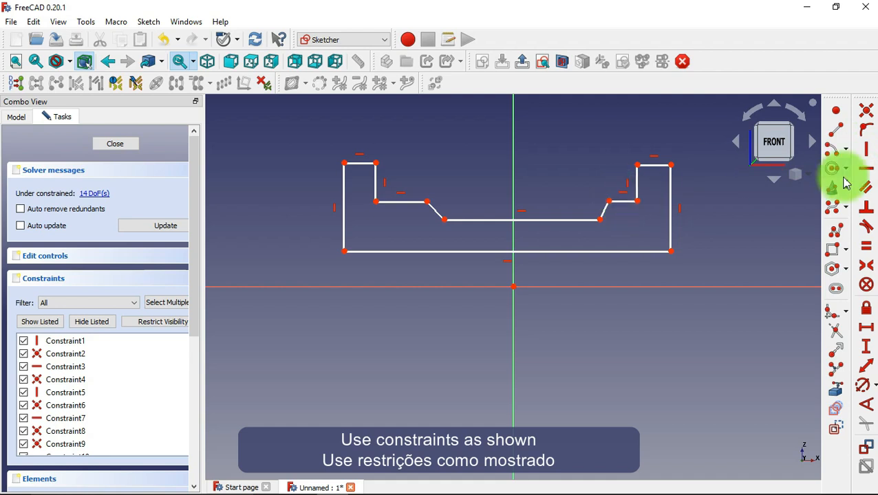
click(866, 245)
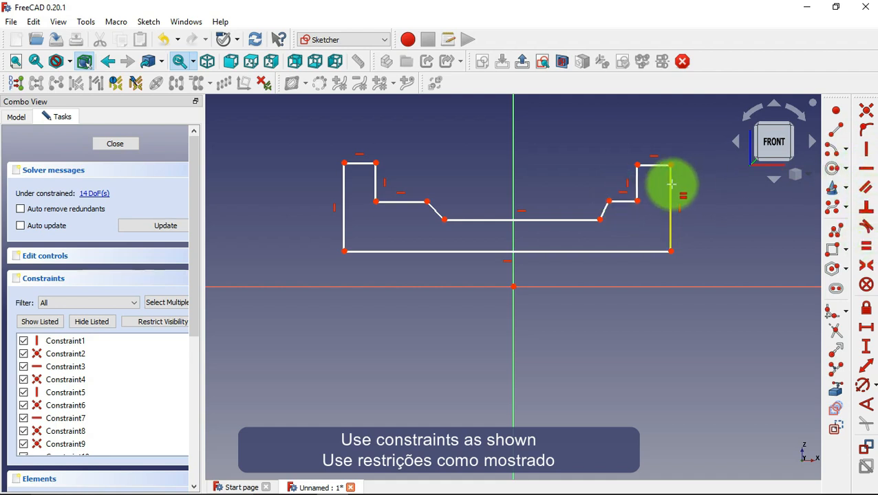
click(344, 200)
click(362, 166)
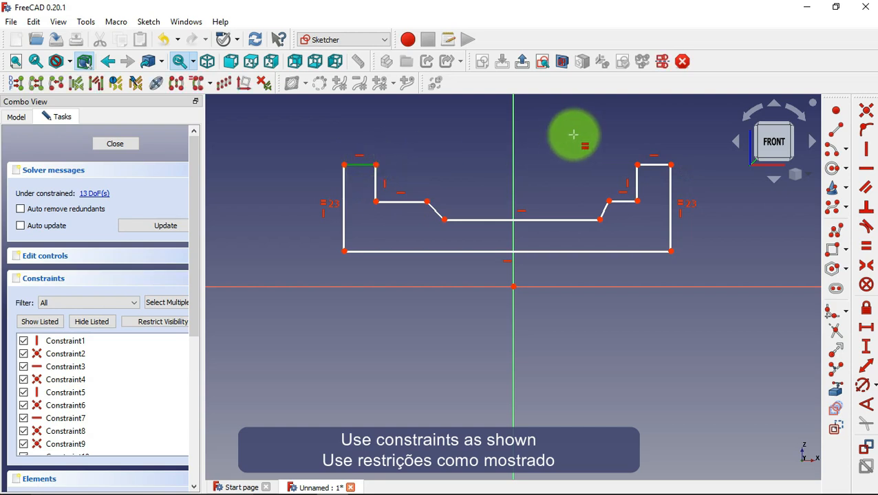
click(653, 166)
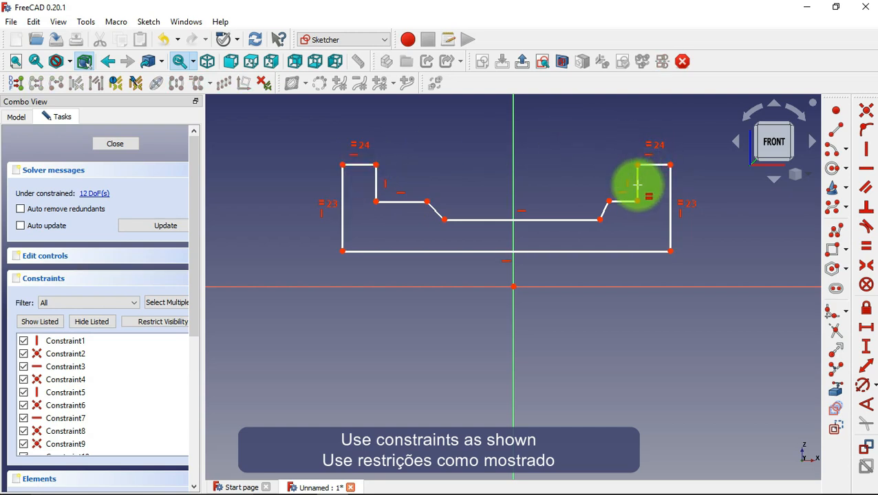
Step: Apply equal constraints to the paired inner vertical edges, the paired shelf edges and the paired sloped edges
click(638, 185)
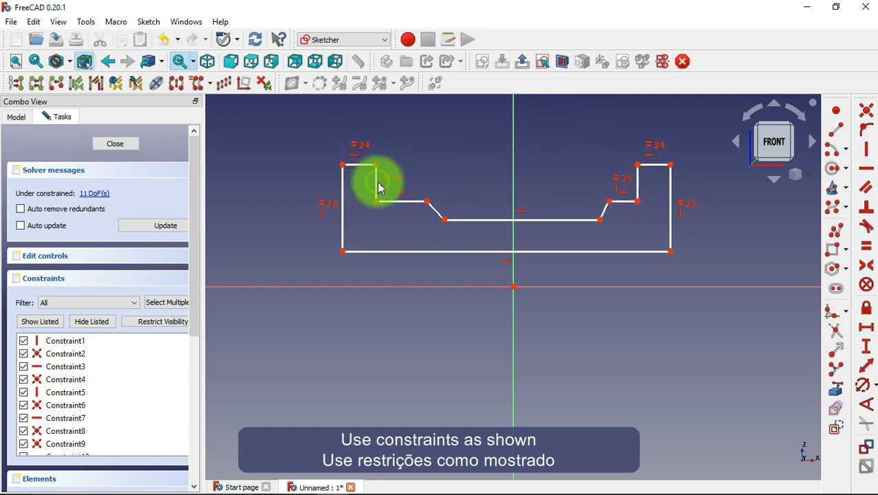
click(396, 201)
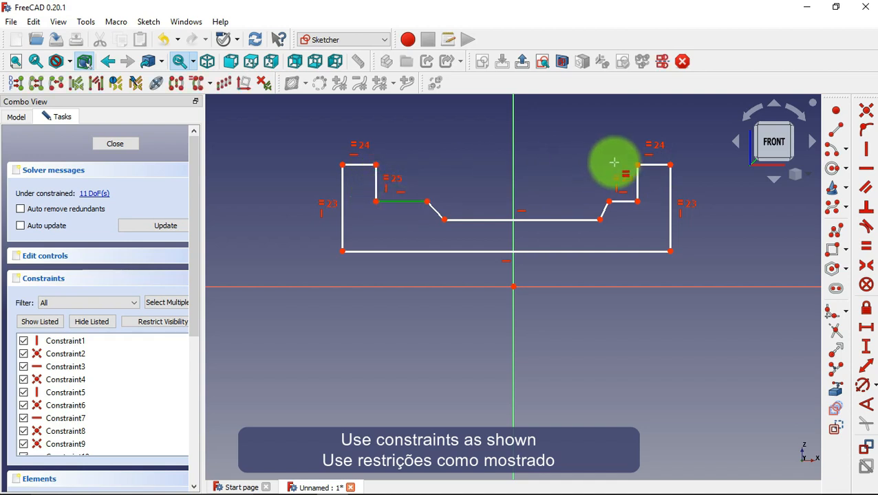
click(627, 202)
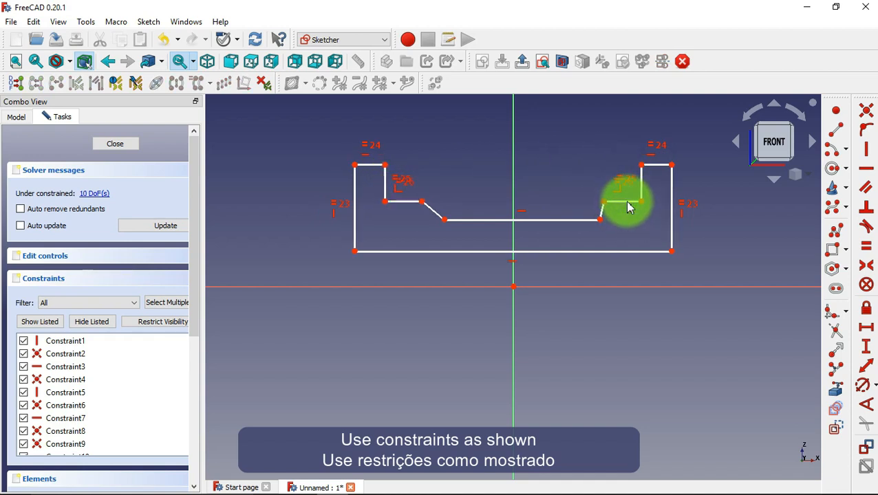
click(602, 211)
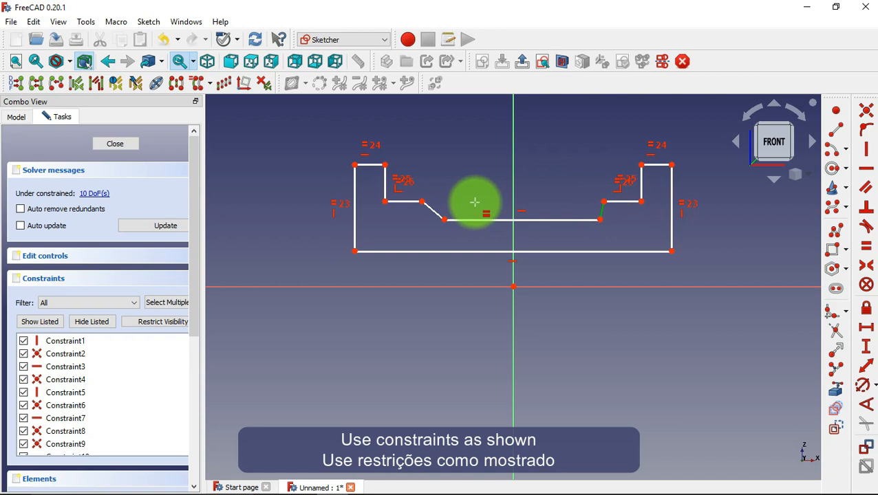
click(432, 207)
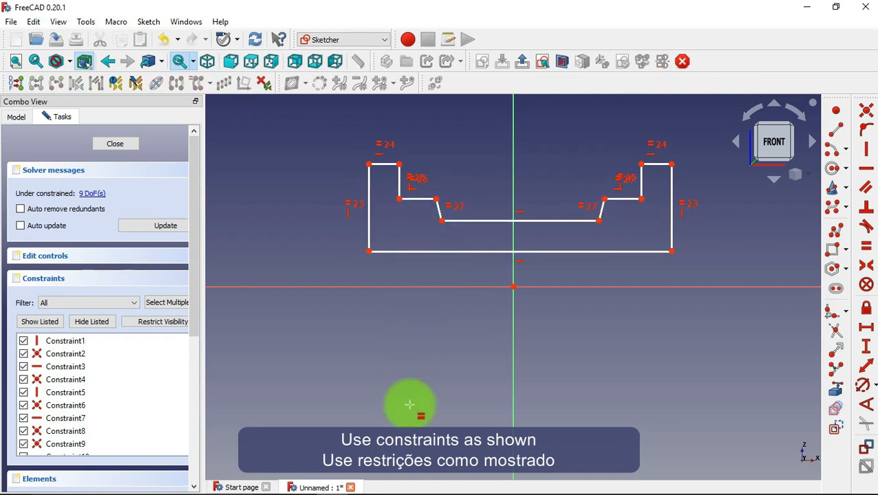
Step: Move the topmost edges, the shelf edges and the central recessed edge upward to make the profile taller with a shallow stepped recess
scroll(411, 411, down, 6)
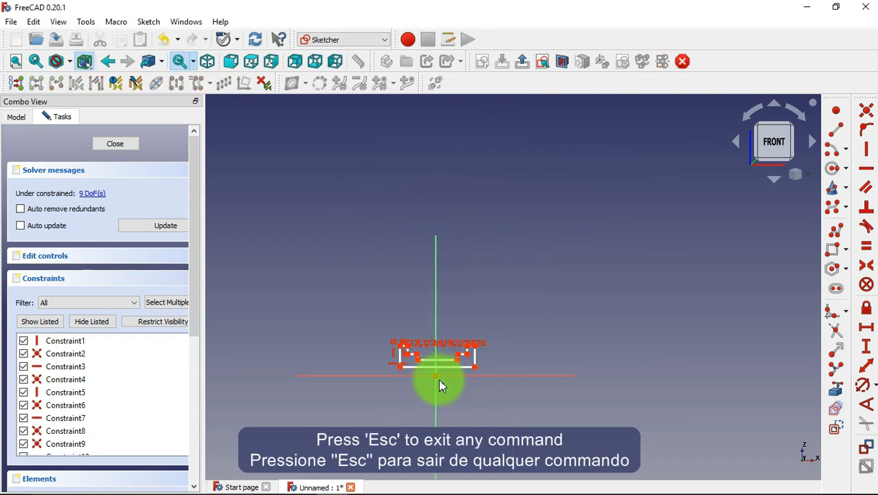
scroll(441, 385, up, 5)
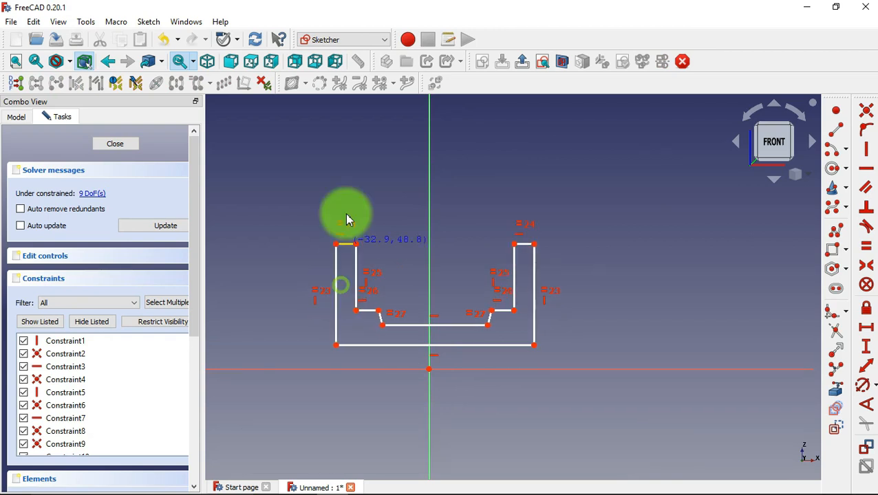
drag(347, 220, 342, 105)
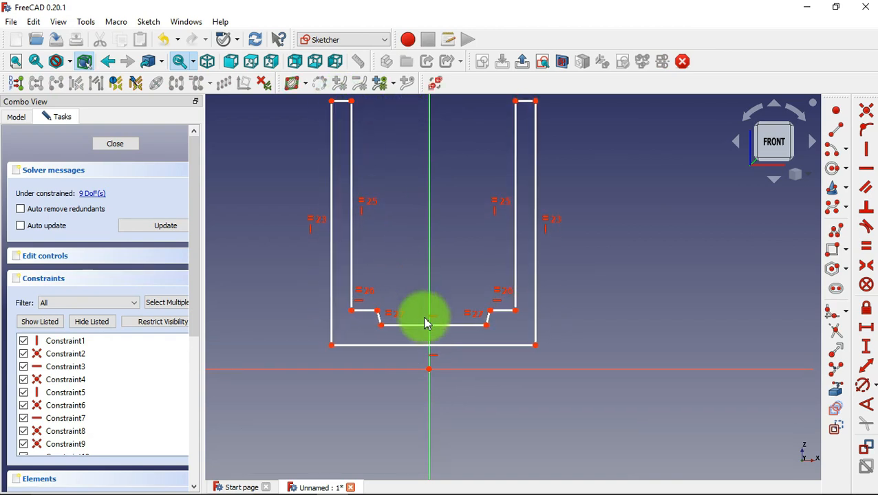
drag(368, 309, 376, 133)
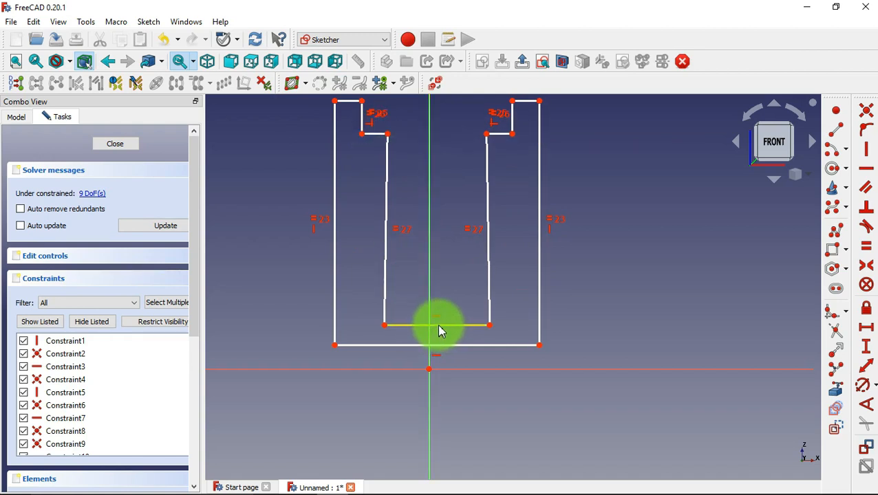
drag(441, 332, 418, 166)
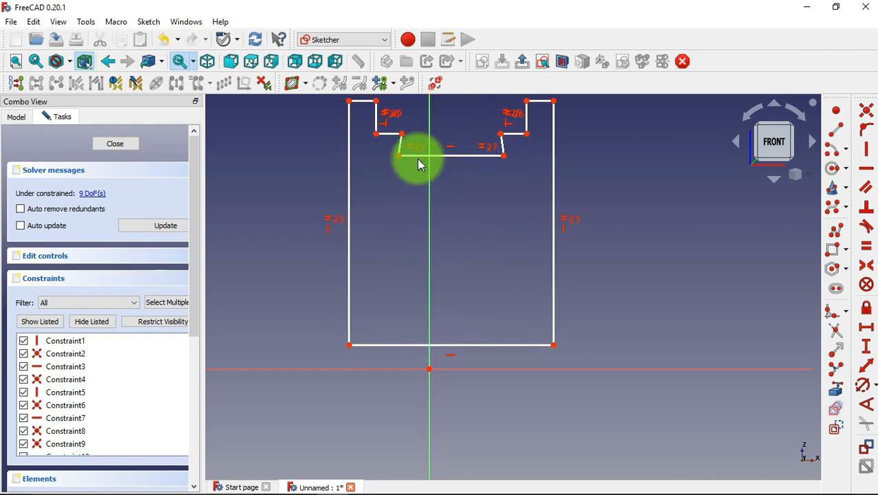
Step: Move the left-hand edges of the profile outward to widen the body and its stepped recess
mouse_move(350, 174)
mouse_down()
mouse_move(290, 173)
mouse_move(258, 193)
mouse_move(247, 173)
mouse_up()
drag(354, 115, 298, 118)
drag(369, 148, 290, 146)
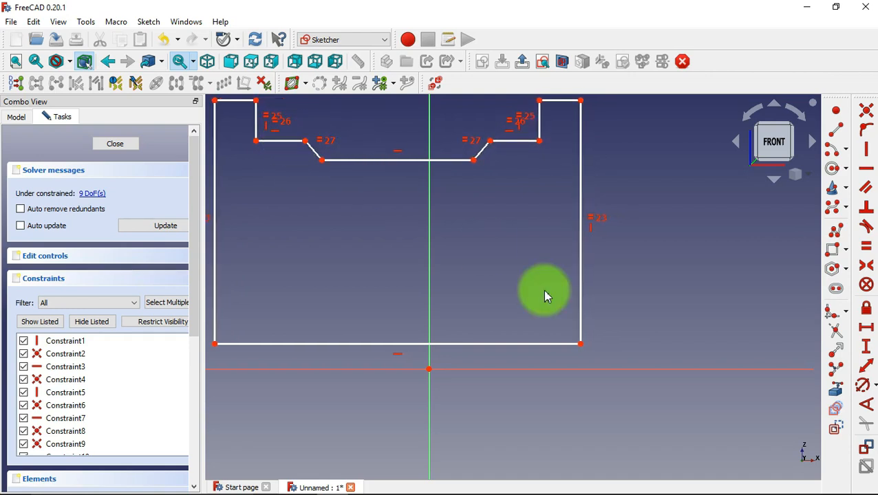
Step: Add horizontal dimensions of 10 mm to the right topmost edge and 15 mm to the right shelf edge
click(865, 327)
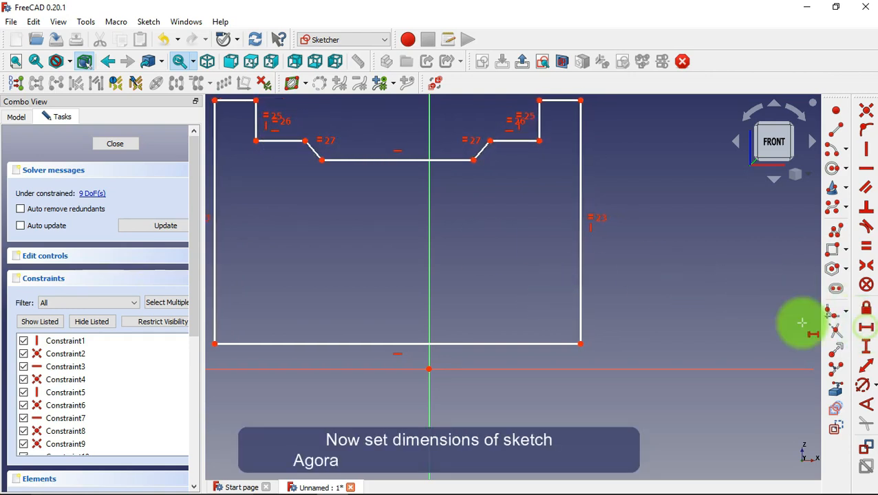
scroll(647, 378, down, 1)
scroll(580, 131, up, 3)
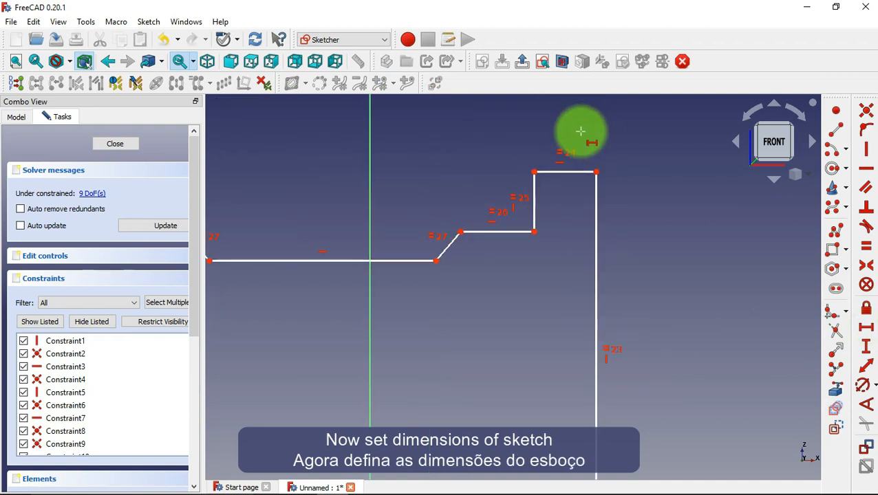
click(569, 179)
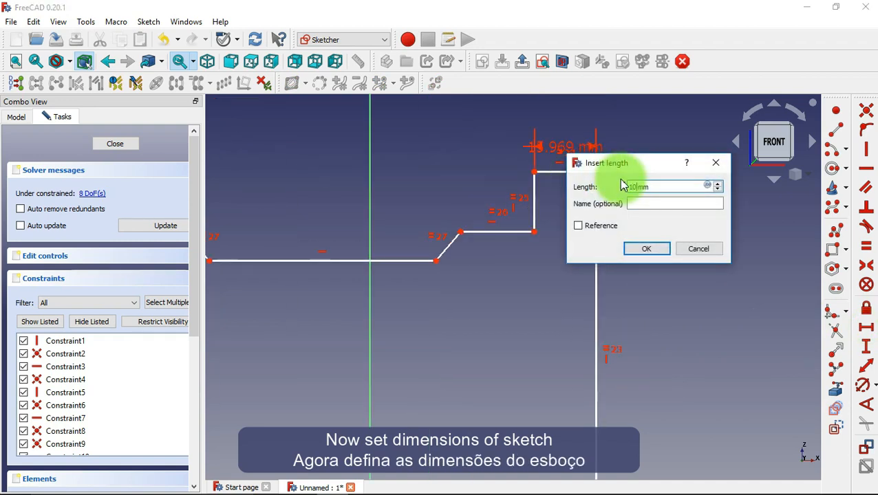
click(646, 248)
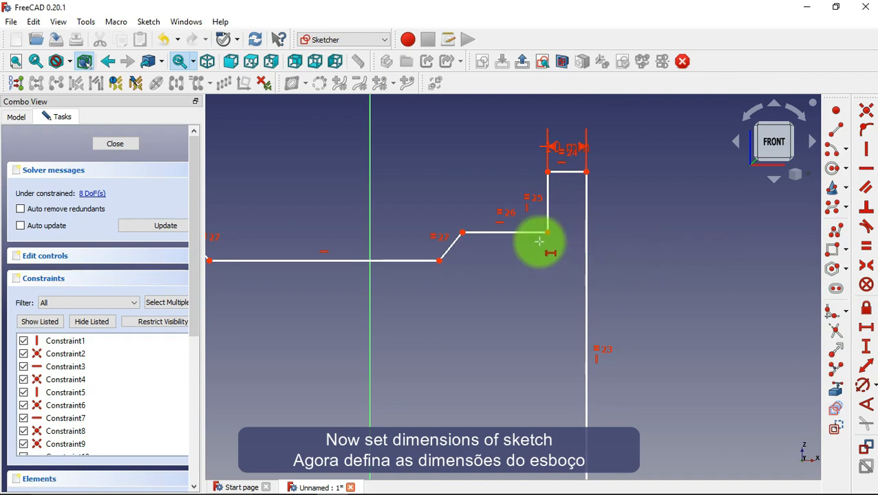
click(514, 233)
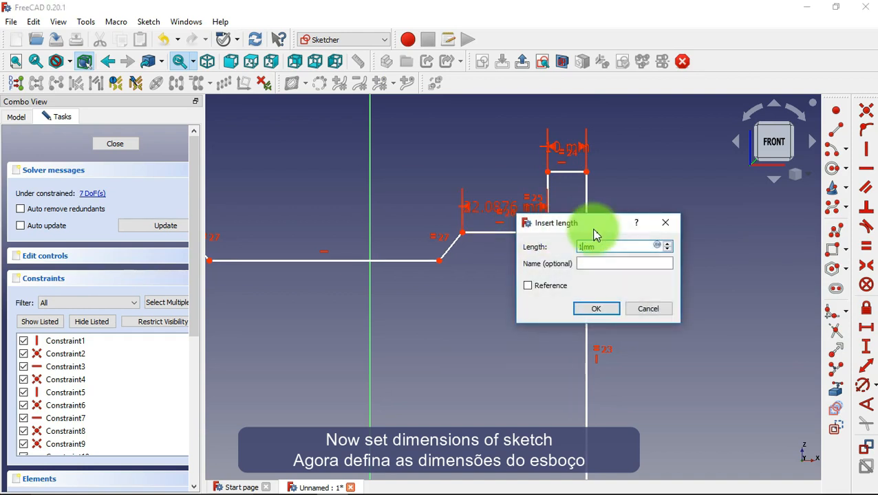
click(602, 308)
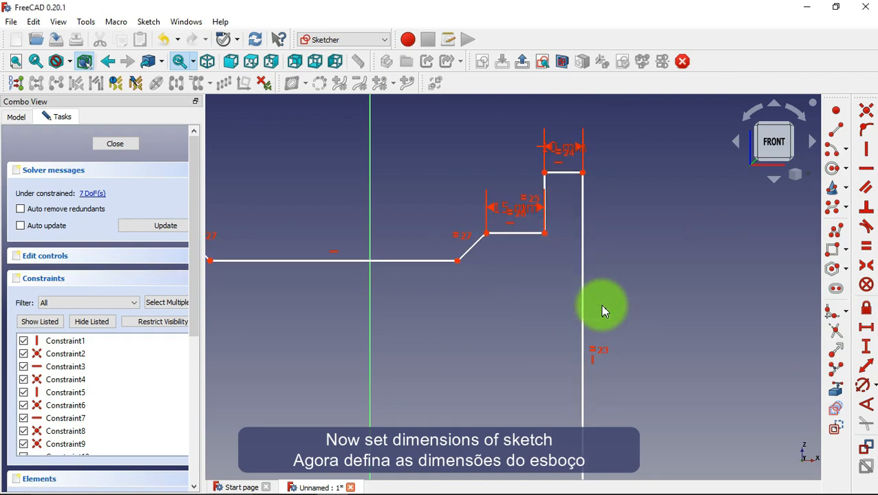
Step: Dimension the central recessed edge's horizontal length to 90 mm and move the profile's left outer edge outward
scroll(665, 234, down, 5)
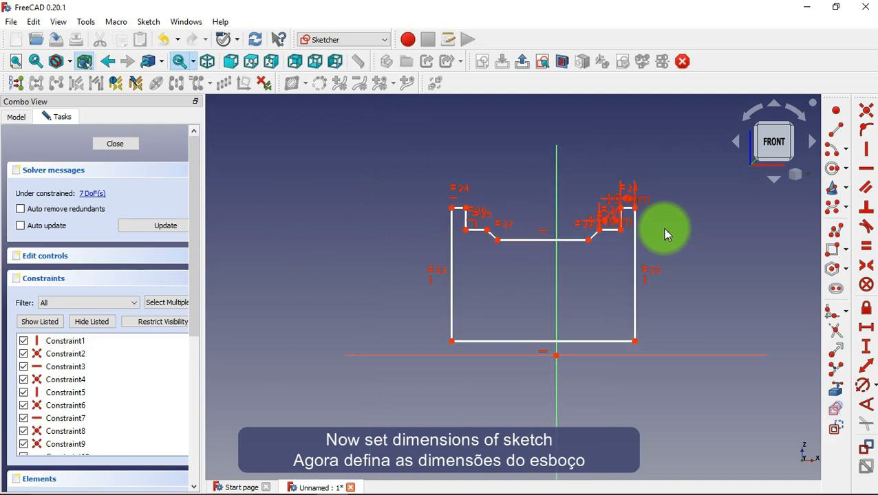
scroll(534, 251, up, 2)
click(544, 234)
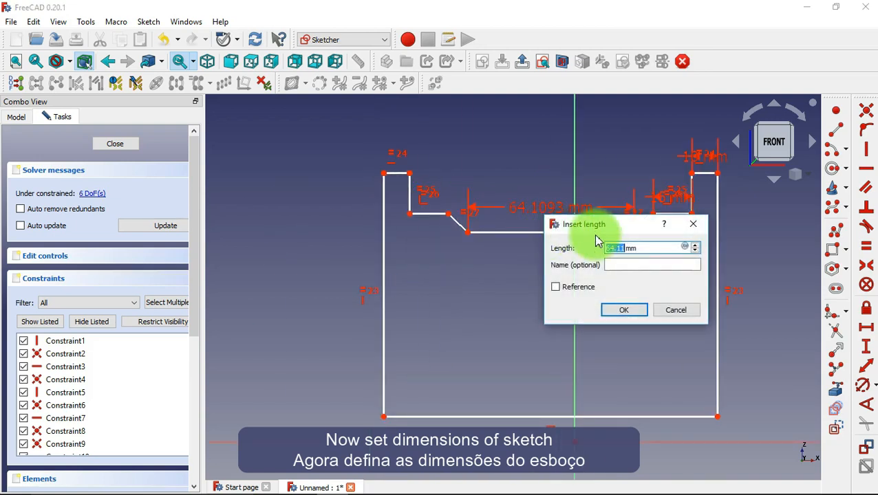
click(626, 312)
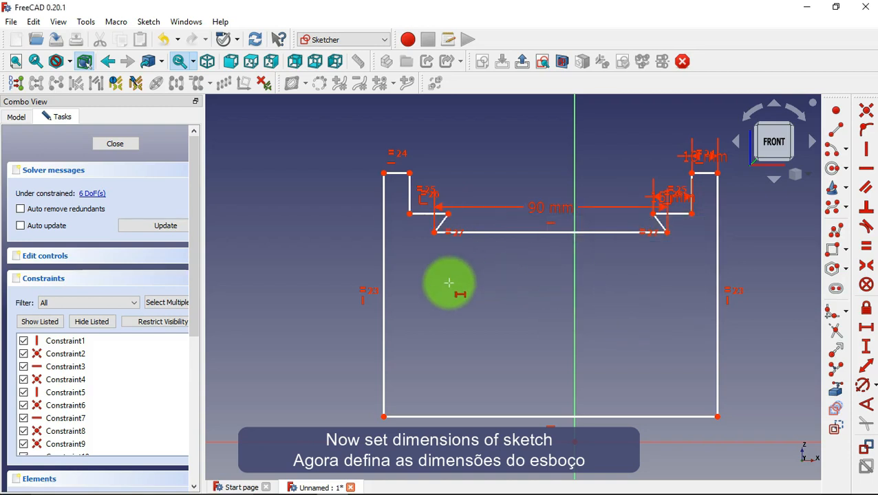
mouse_move(386, 276)
mouse_down()
mouse_move(354, 251)
mouse_move(333, 260)
mouse_move(324, 251)
mouse_up()
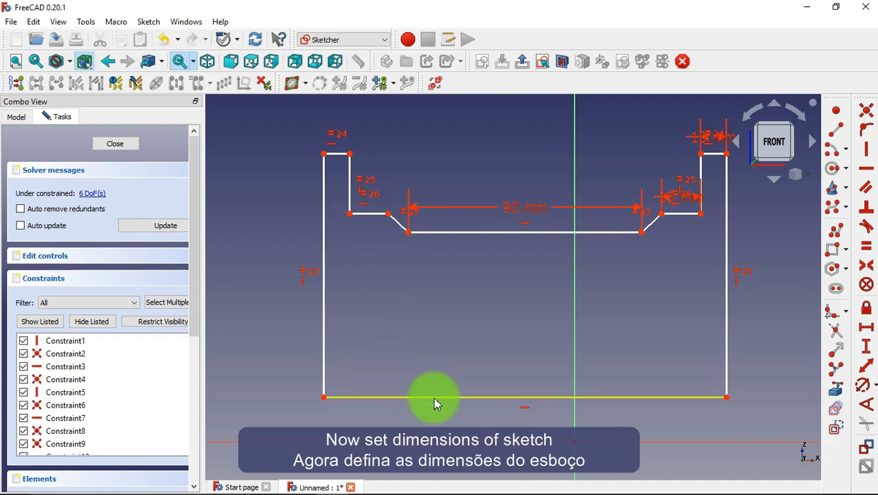
Step: Move the bottom edge downward and constrain its right corner to the origin with a 0 mm vertical distance
drag(456, 399, 459, 417)
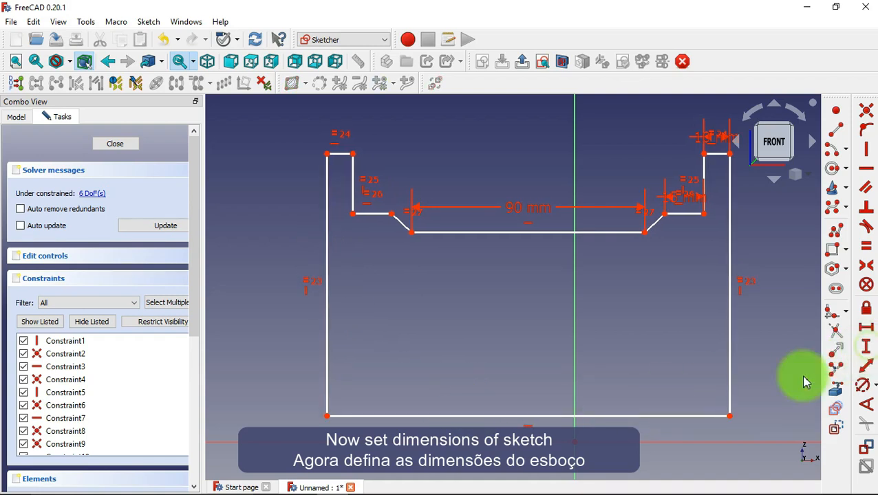
click(730, 416)
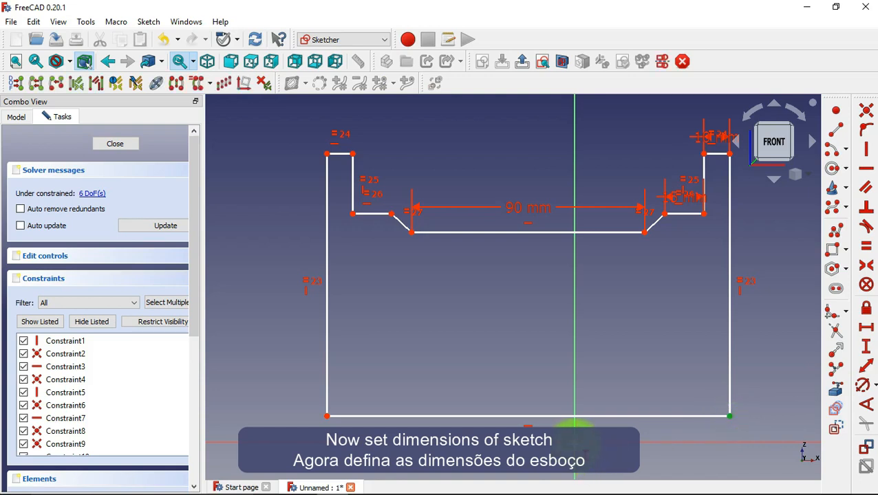
text(i)
text(0)
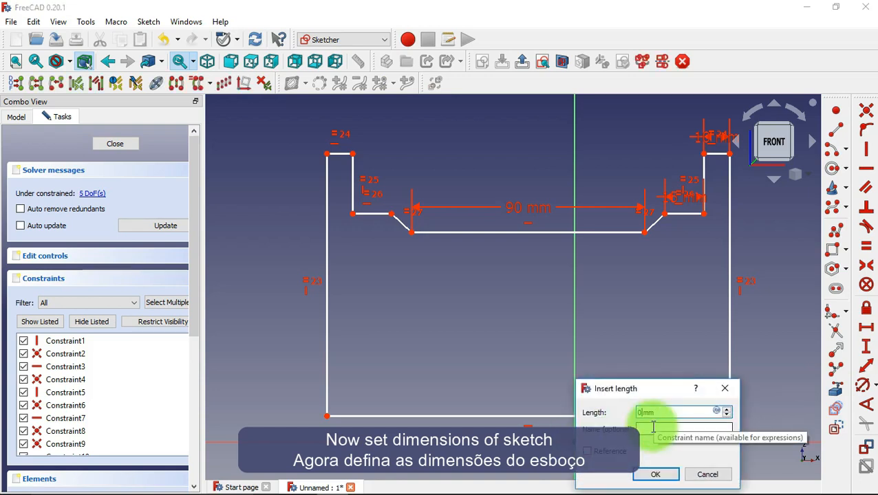
click(669, 476)
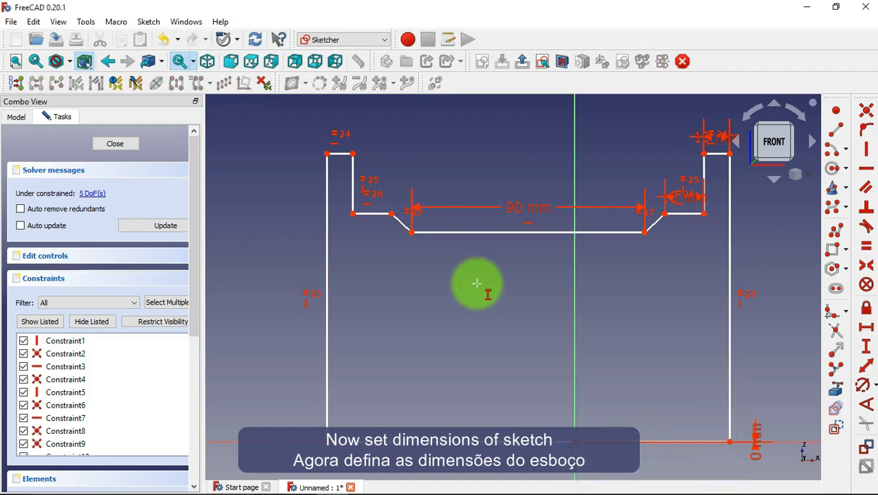
Step: Add a vertical dimension of 20 mm to the left inner vertical edge between the topmost edge and the shelf
click(352, 174)
key(i)
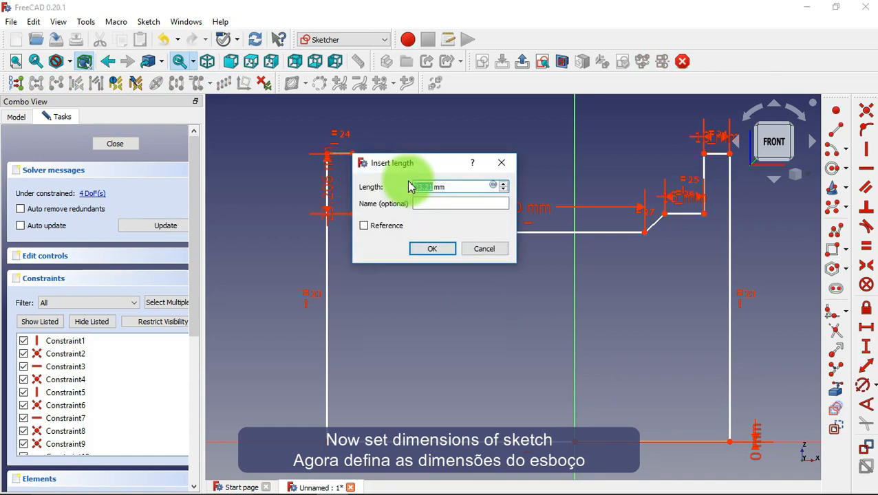
click(444, 252)
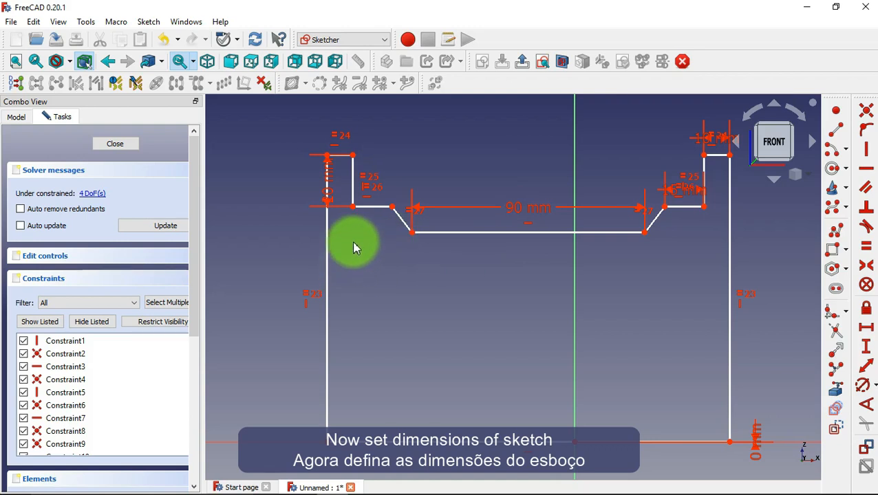
Step: Set the vertical distance from the left shelf's outer corner to the bottom-left corner to 203.2 mm
key(i)
click(352, 206)
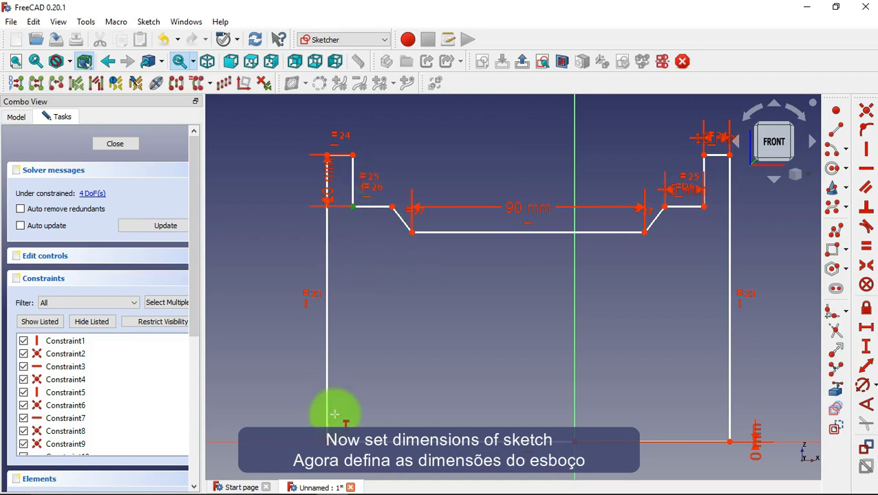
click(327, 421)
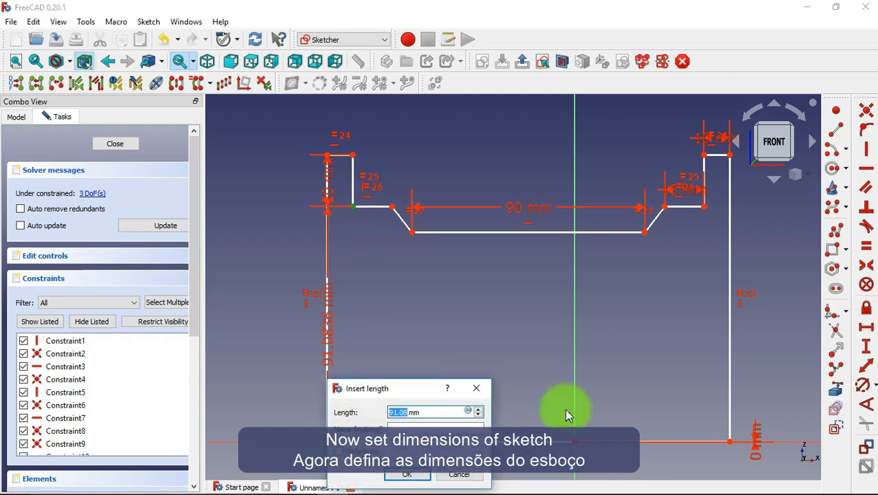
text(203.2)
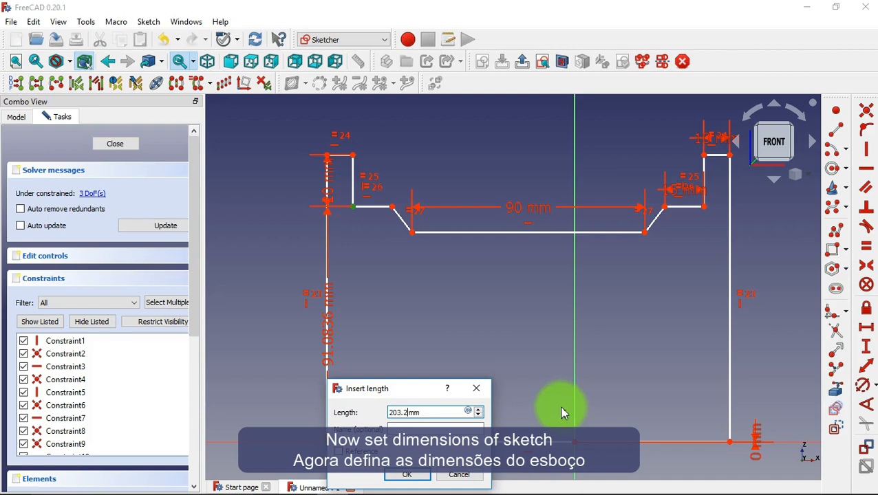
click(415, 476)
click(494, 273)
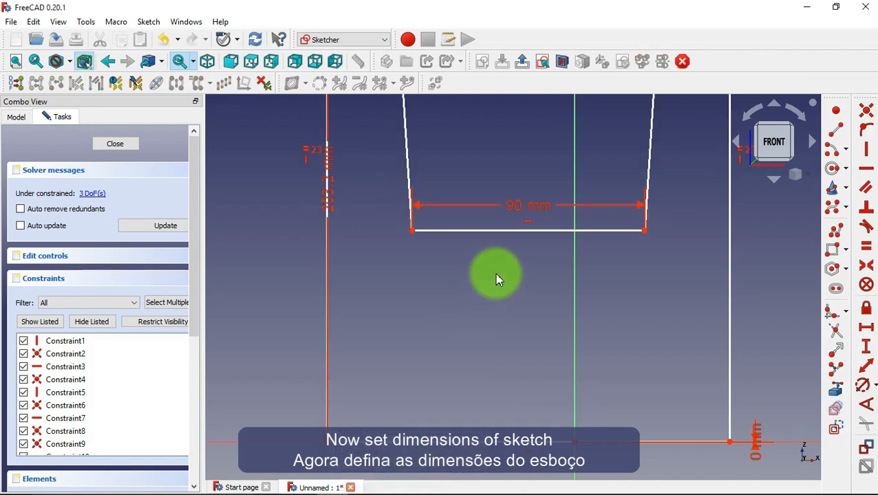
Step: Set the vertical distance from the central recessed edge's left endpoint to the bottom-left corner to 182.8 mm
key(i)
click(413, 232)
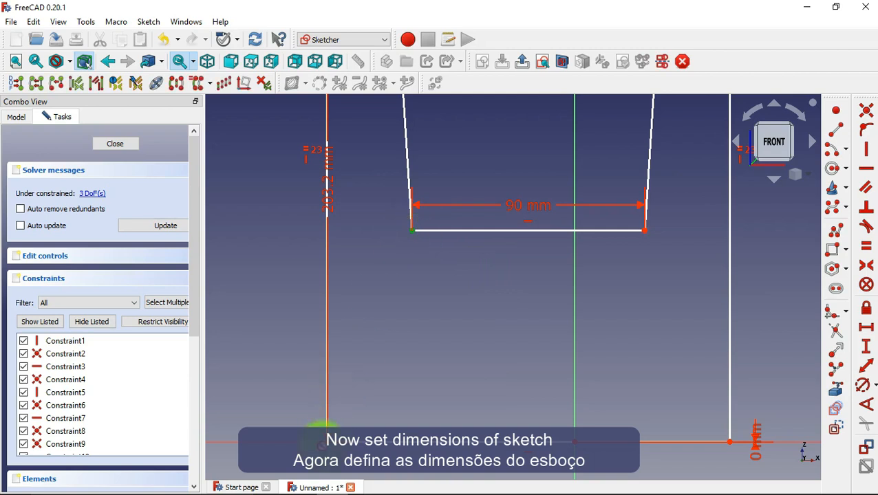
click(327, 441)
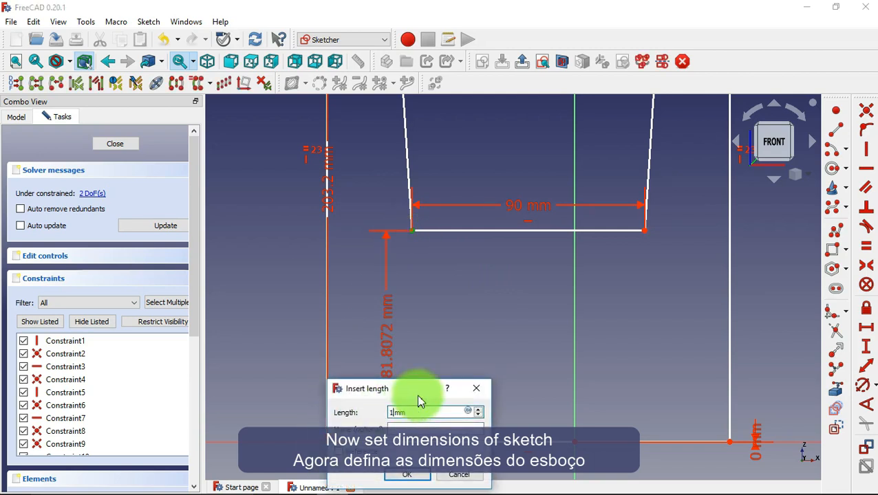
text(182.8)
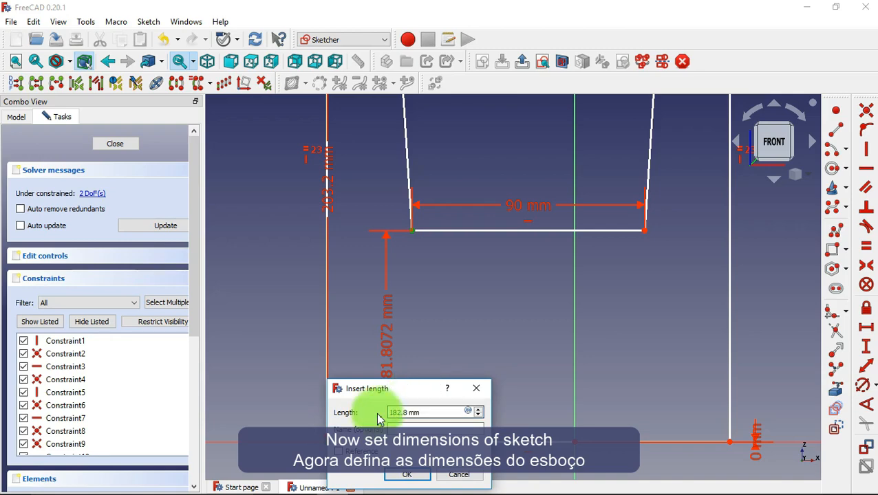
click(407, 476)
Step: Add a horizontal dimension of 150 mm to the profile's bottom edge
scroll(487, 347, down, 5)
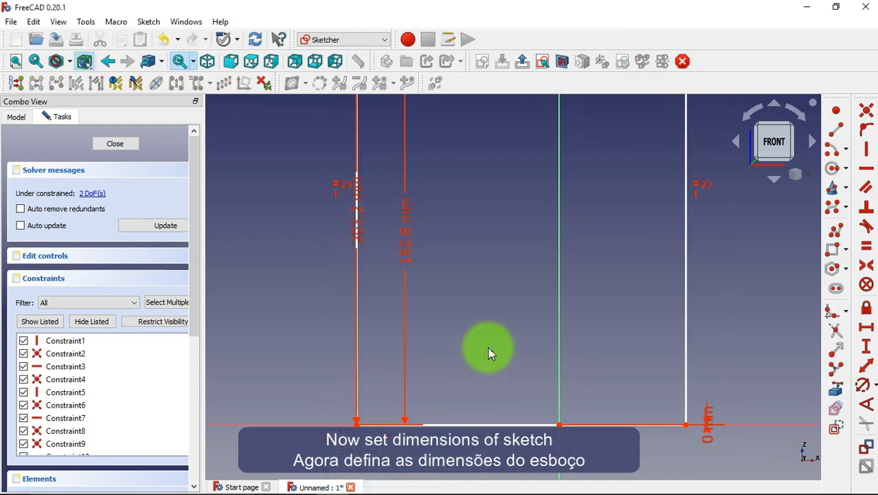
key(i)
scroll(592, 287, up, 2)
scroll(591, 286, up, 1)
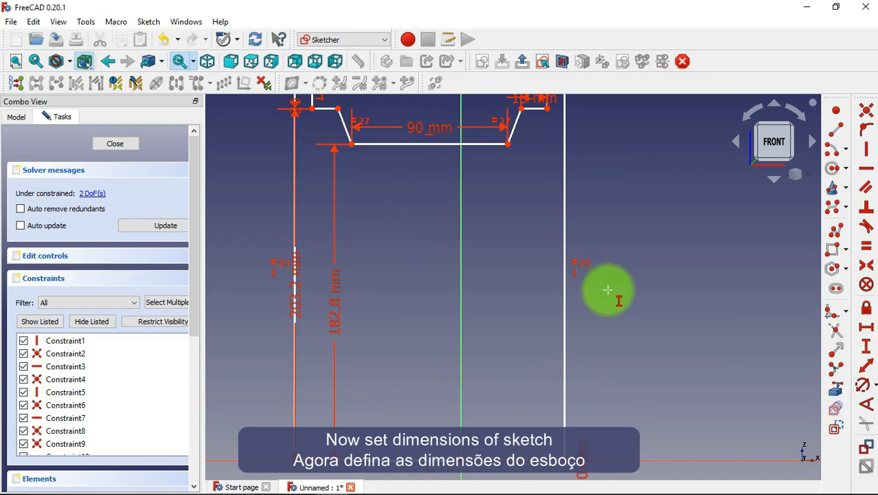
click(867, 328)
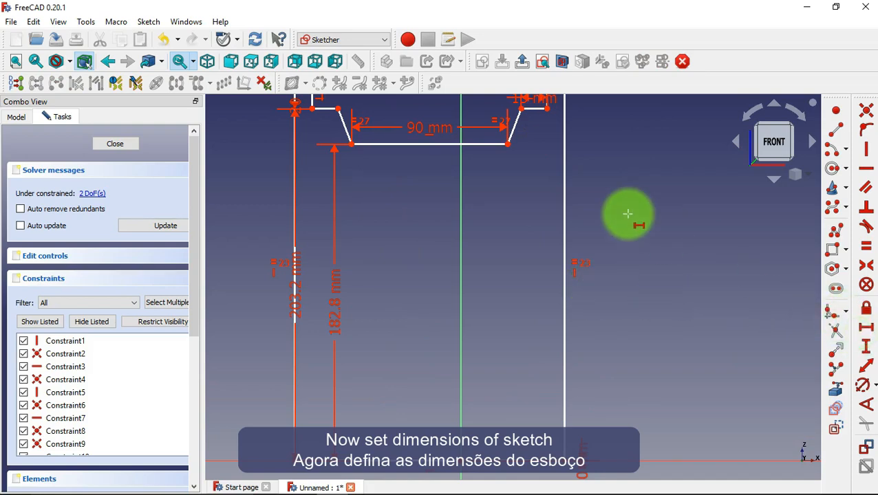
scroll(627, 215, down, 4)
scroll(520, 331, up, 6)
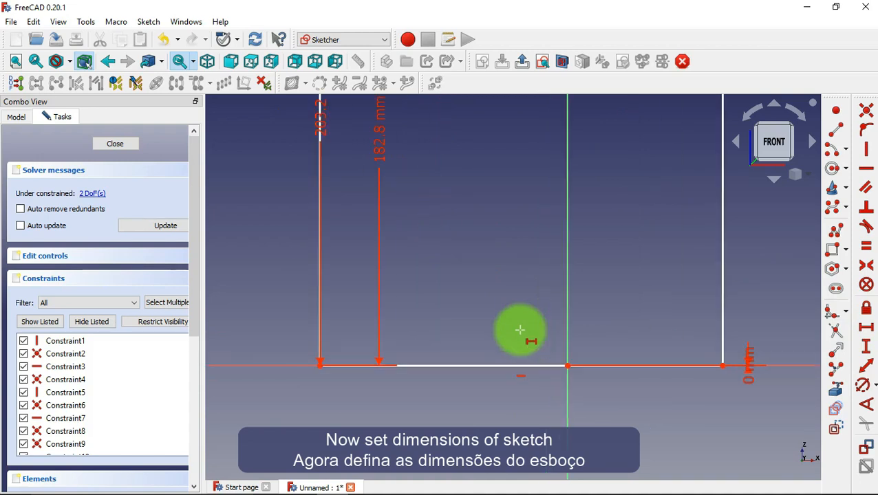
click(516, 365)
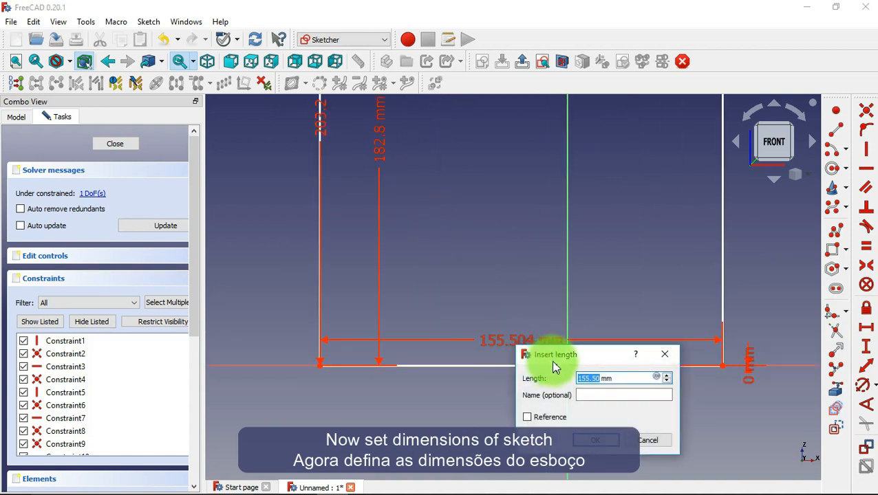
click(596, 440)
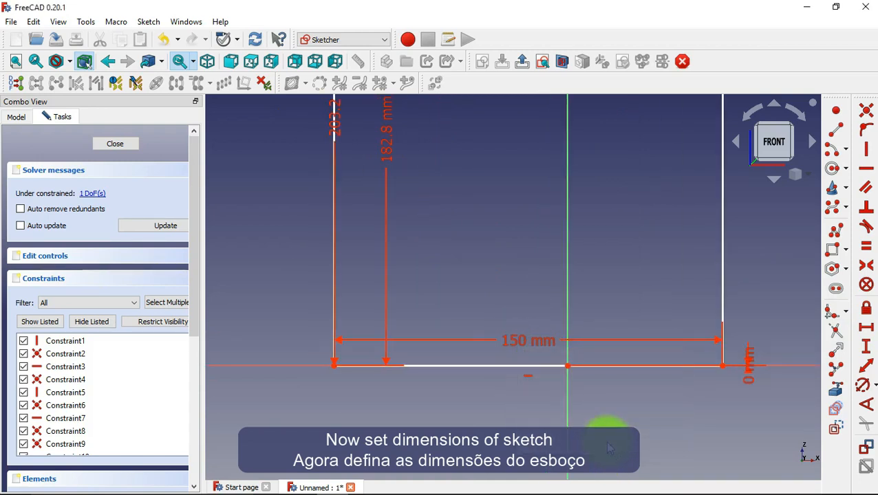
Step: Set the horizontal distance from the bottom-right corner to the origin to 75 mm and close the sketch
click(722, 366)
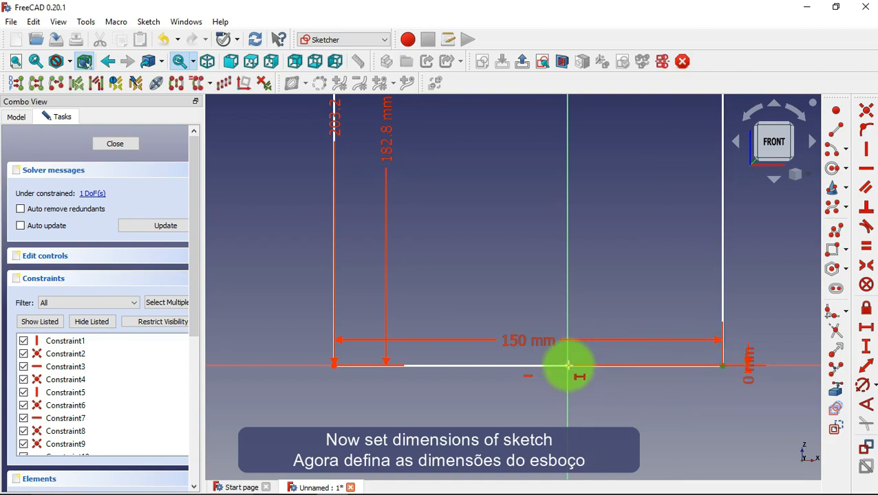
click(568, 365)
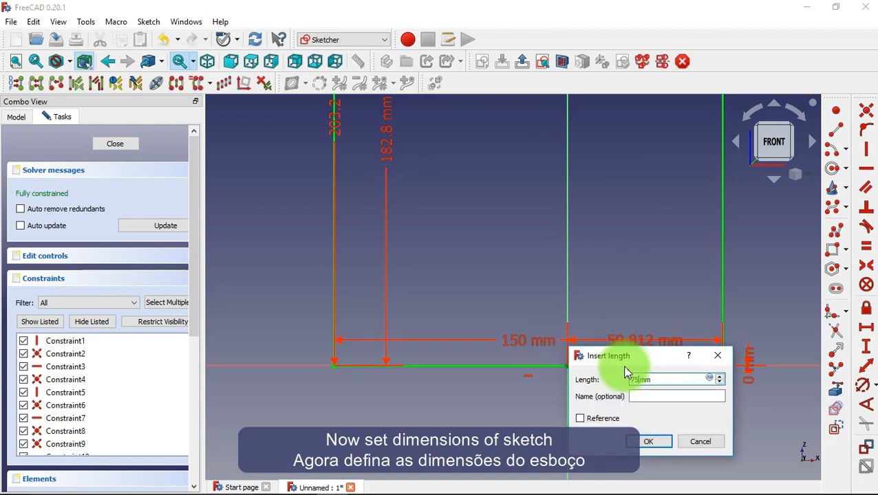
click(646, 440)
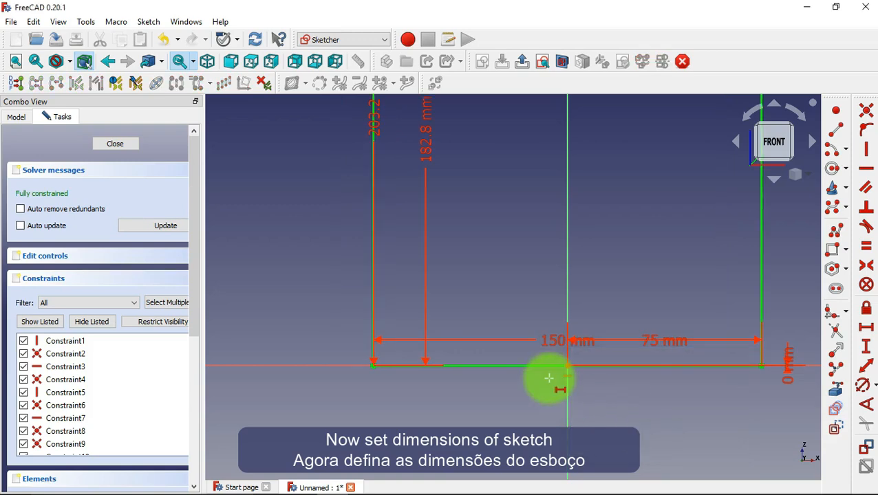
scroll(550, 379, down, 6)
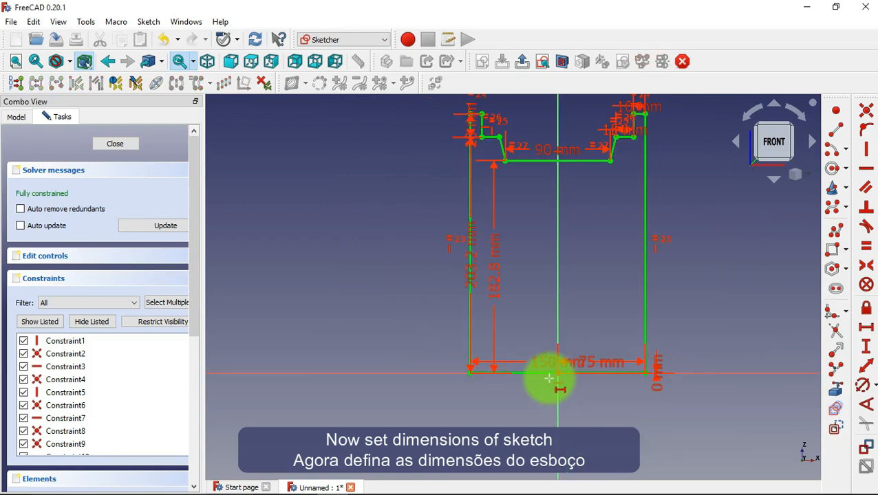
click(115, 144)
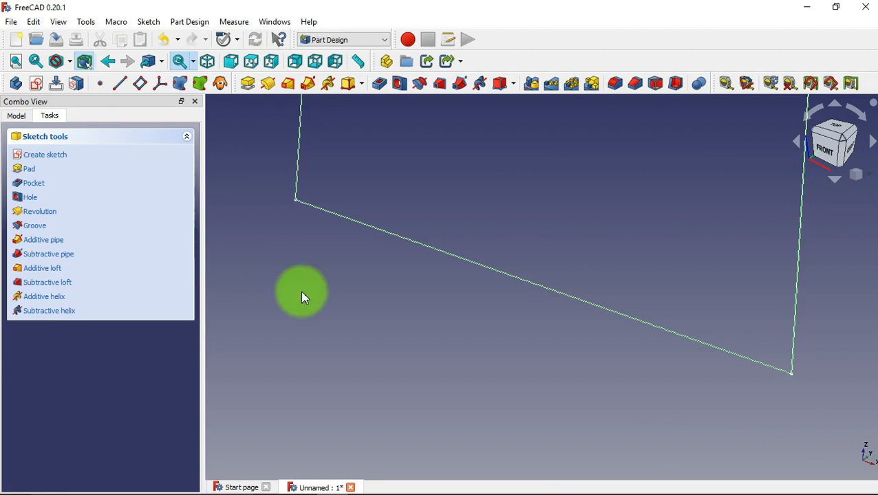
Step: Revolve the profile sketch 360° about the horizontal sketch axis
click(267, 85)
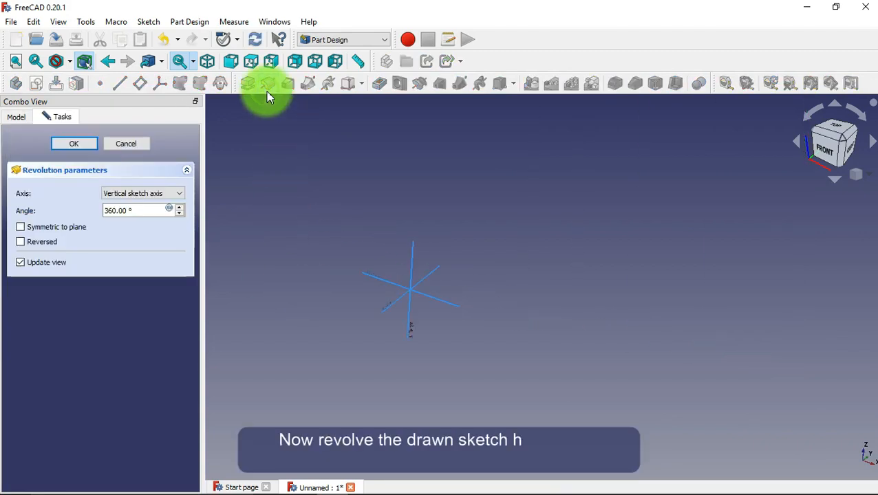
click(168, 193)
click(170, 211)
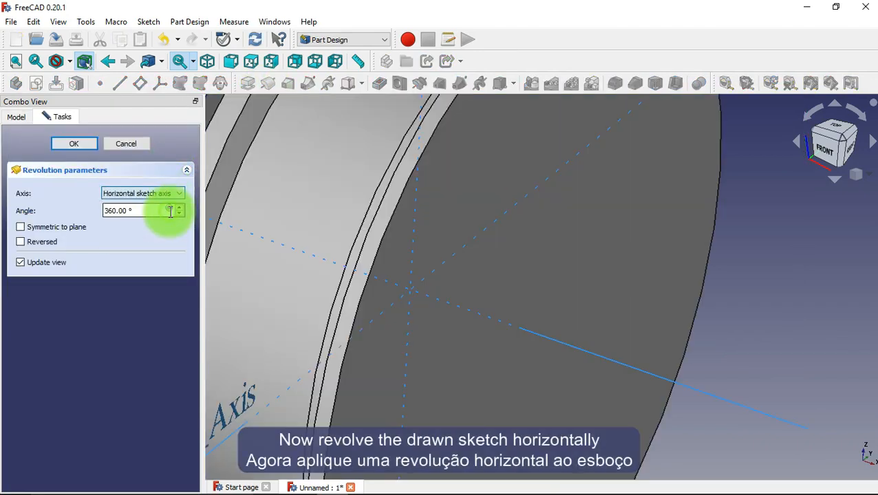
click(92, 148)
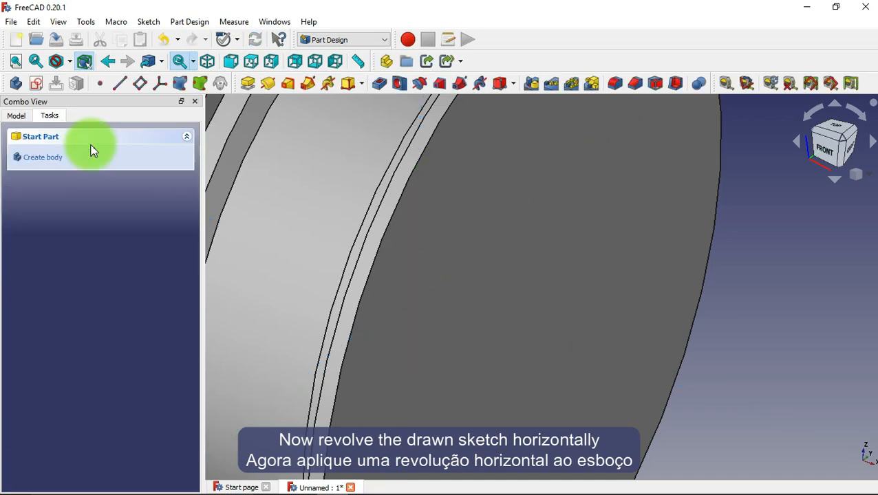
Step: Switch the display of the revolved body to wireframe mode
scroll(436, 405, down, 5)
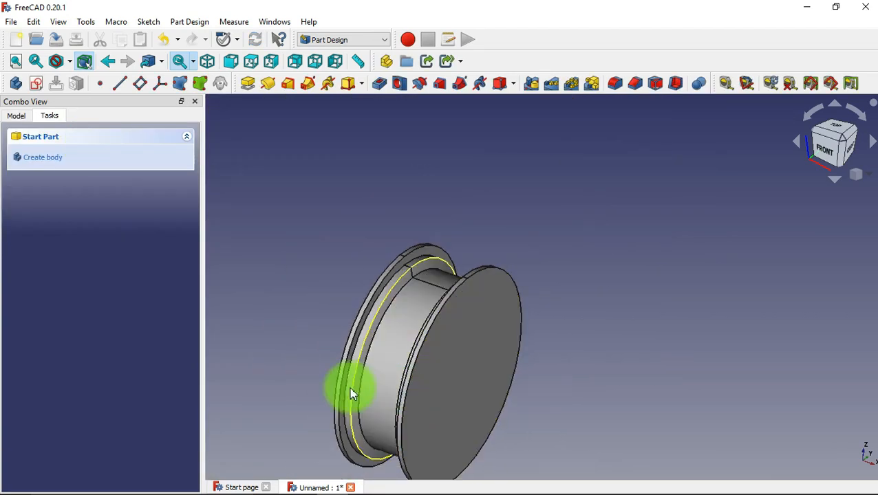
scroll(349, 386, up, 3)
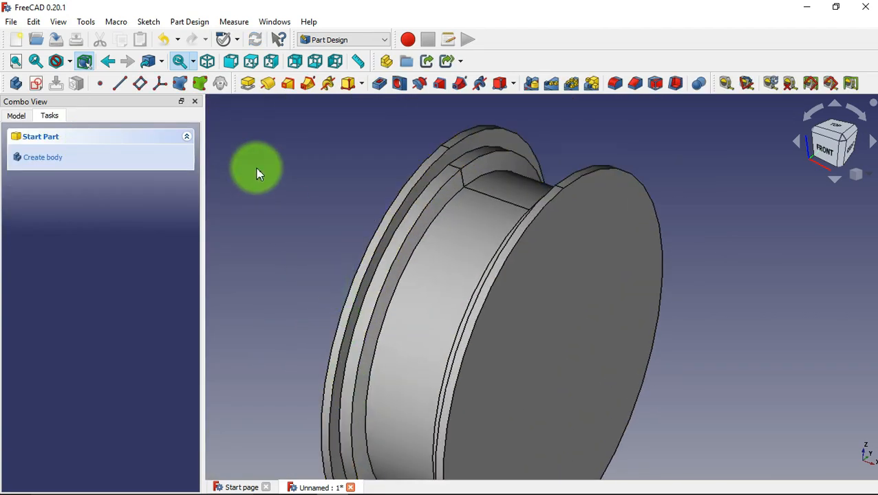
click(70, 61)
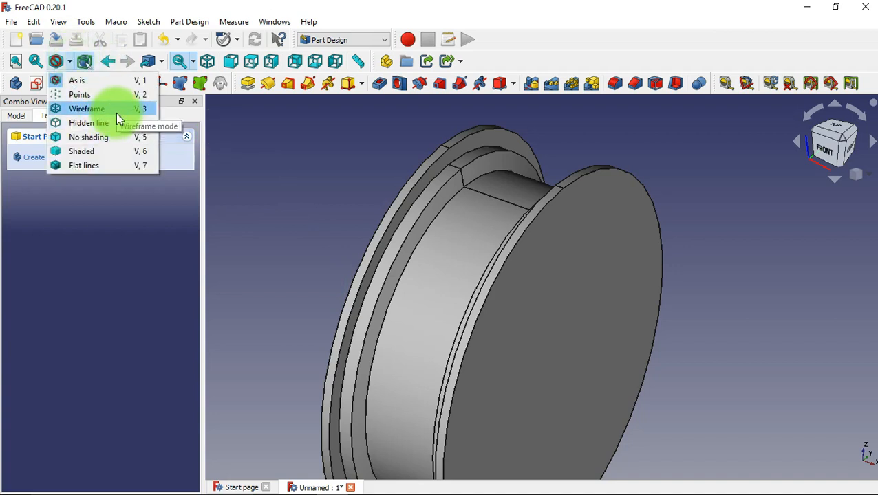
click(119, 110)
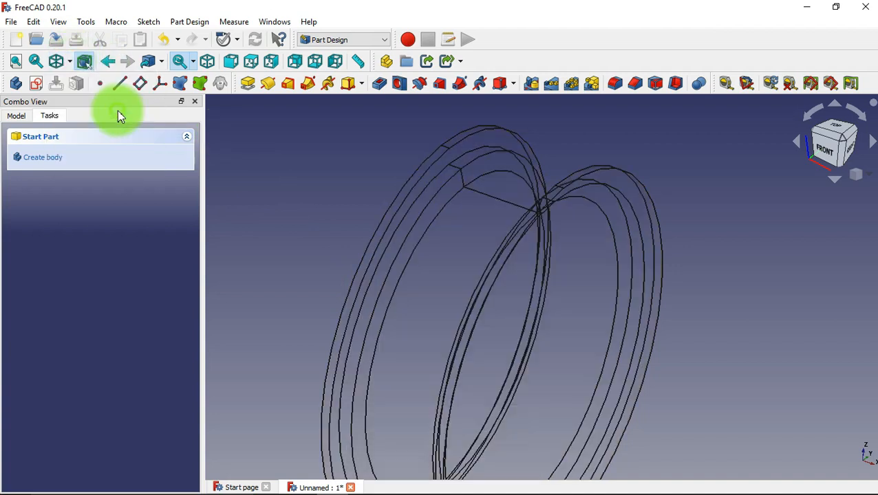
Step: Fillet four circular edges of the revolved body, including the inner step edge and the barrel edge on each side
click(397, 210)
ctrl+click(428, 236)
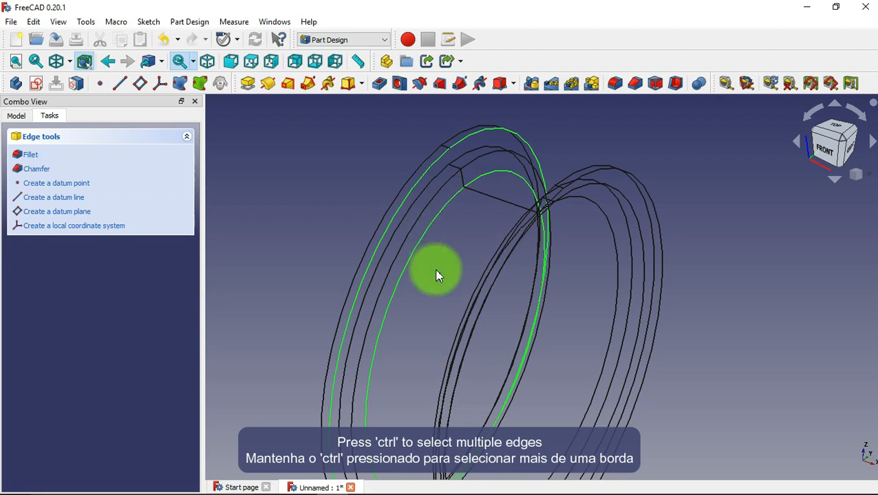
middle_drag(437, 275, 594, 319)
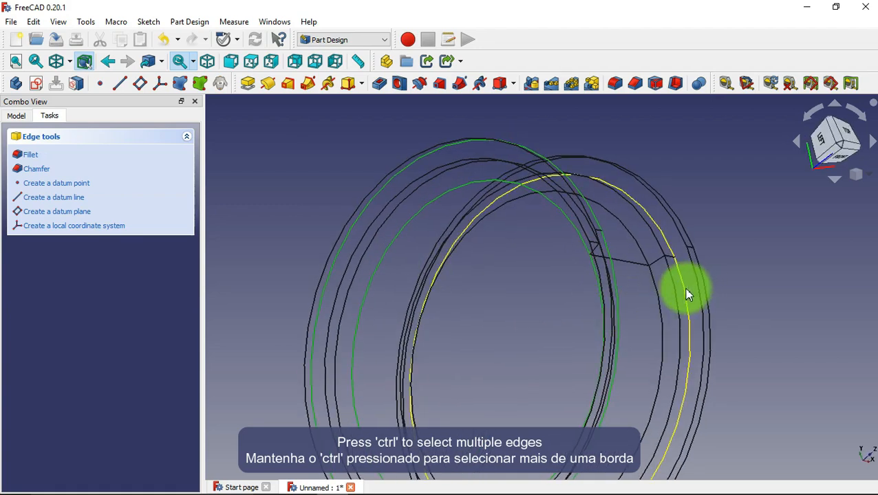
ctrl+click(660, 296)
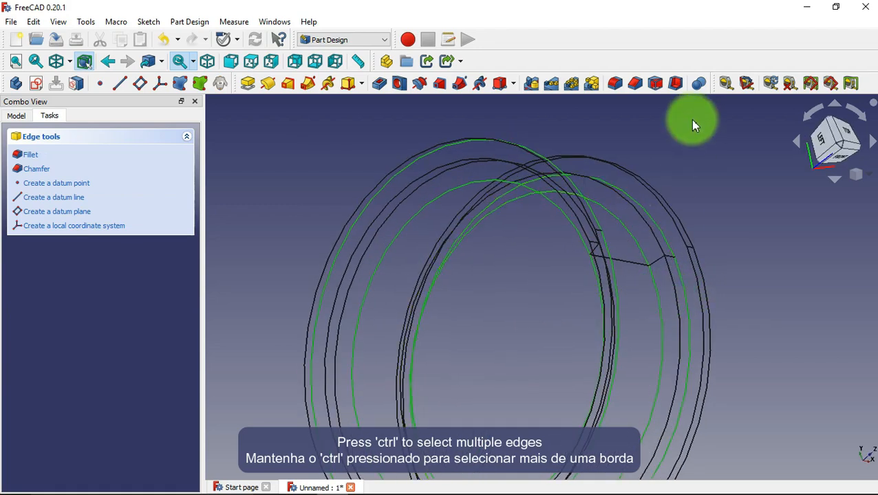
click(619, 85)
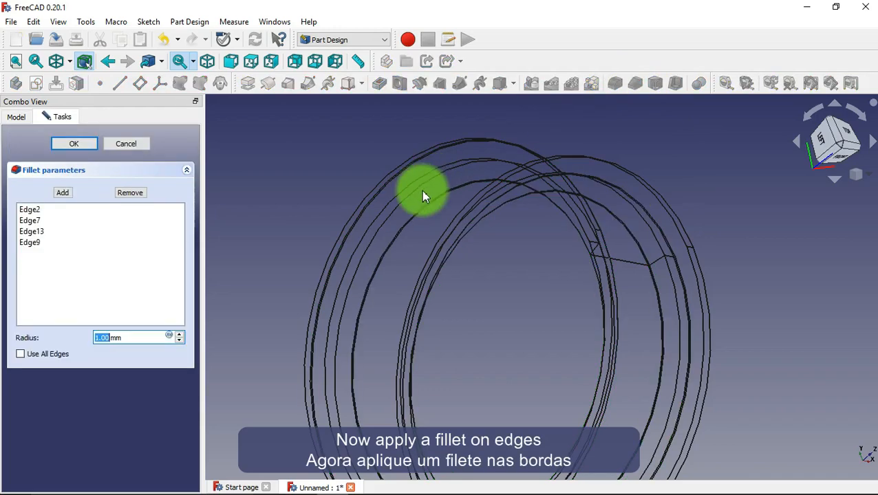
click(74, 143)
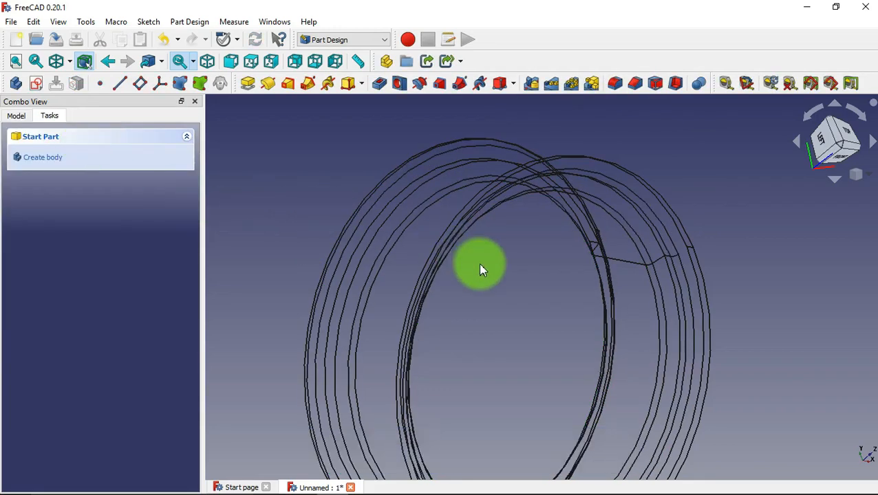
Step: Fillet four more circular edges of the body, the two outer rim edges of the stepped flange on each side
middle_drag(784, 288, 569, 328)
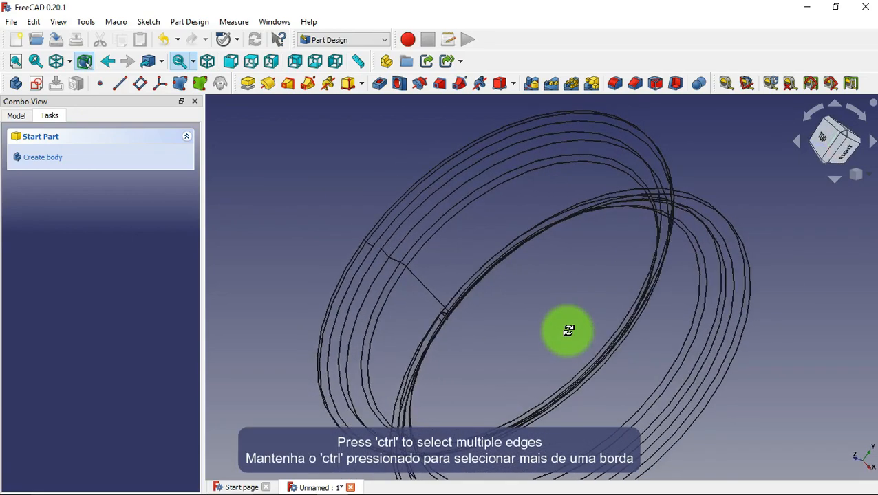
click(415, 199)
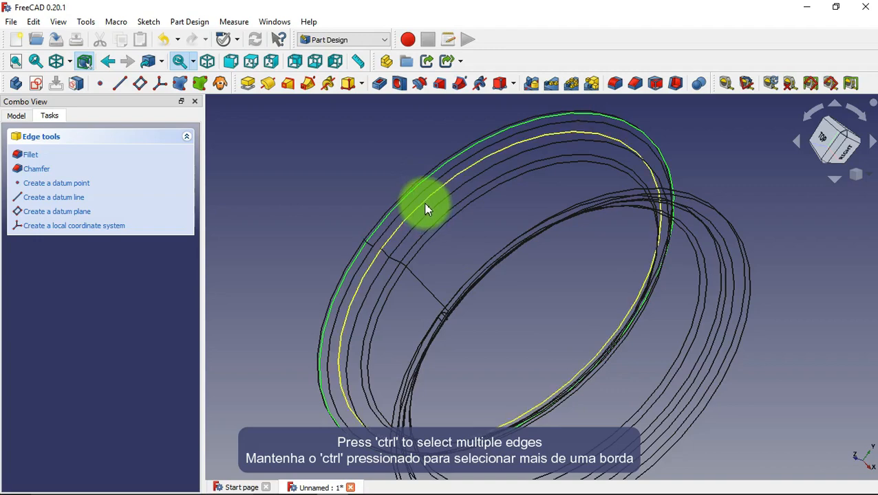
ctrl+click(426, 209)
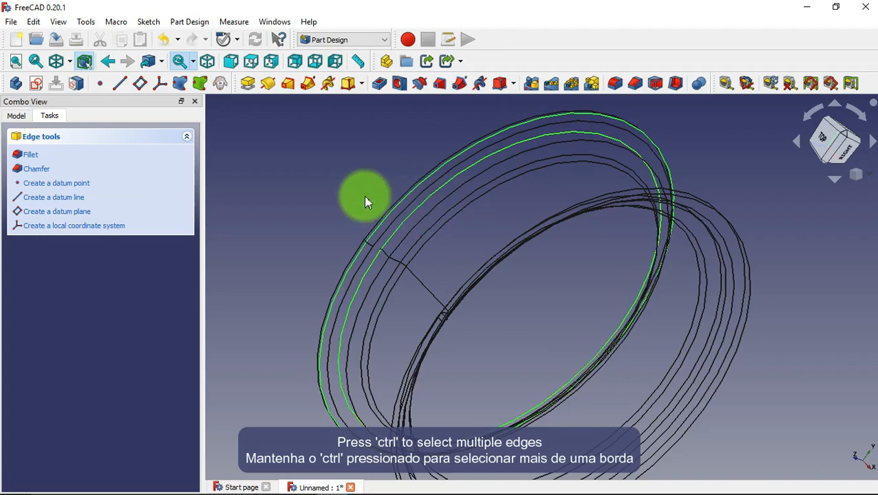
middle_drag(364, 196, 509, 261)
ctrl+click(642, 317)
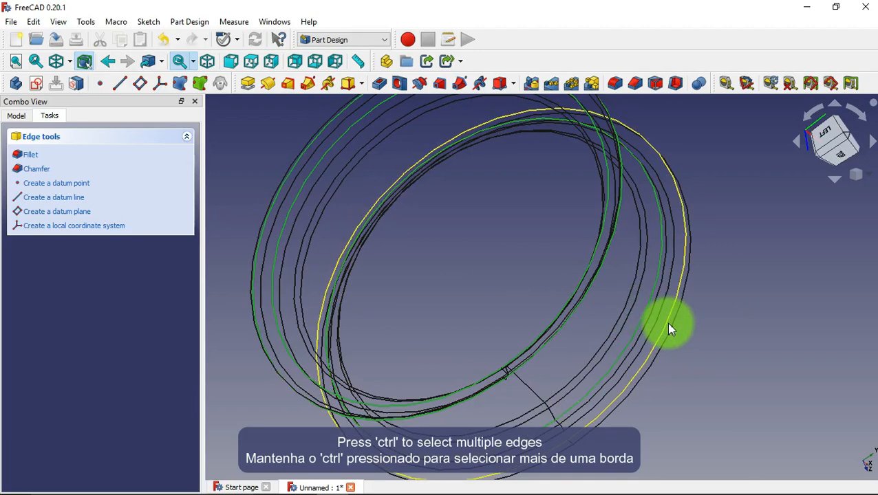
ctrl+click(668, 328)
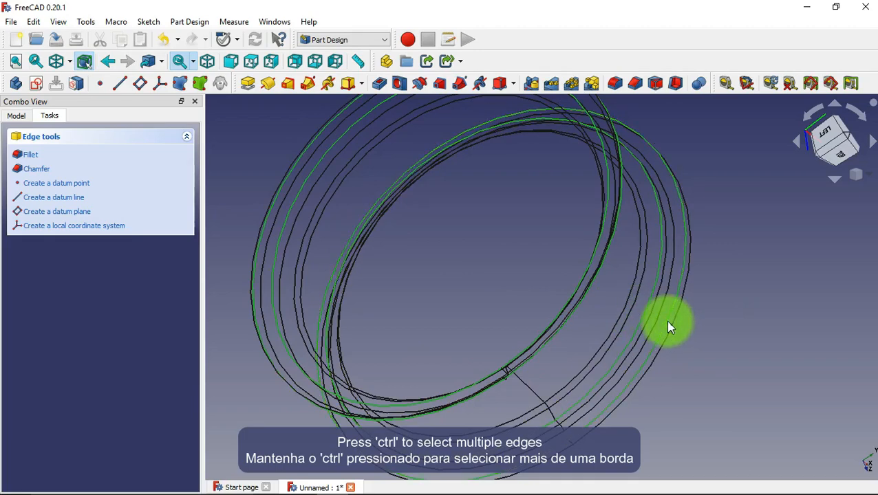
click(615, 84)
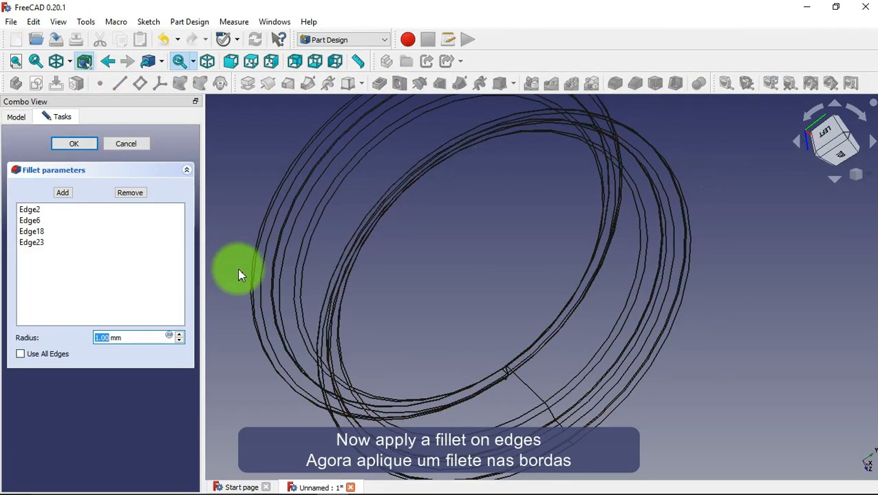
click(79, 145)
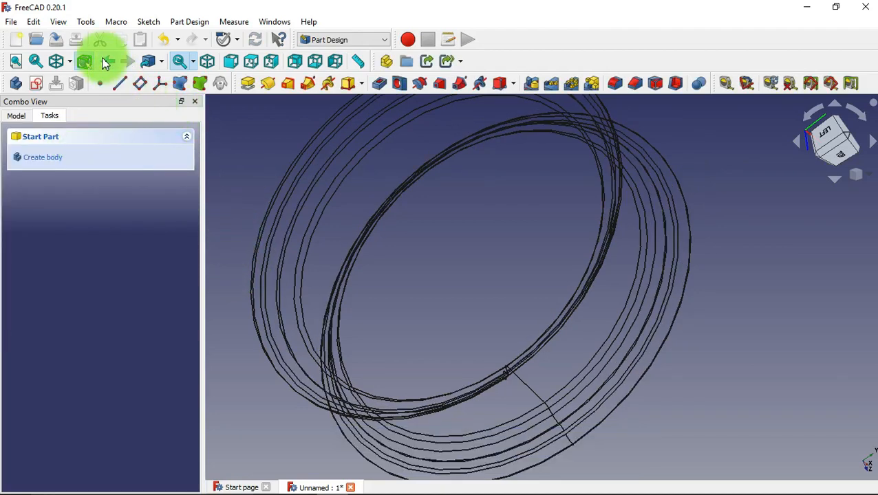
Step: Switch the display of the filleted wheel body to Flat lines
click(70, 62)
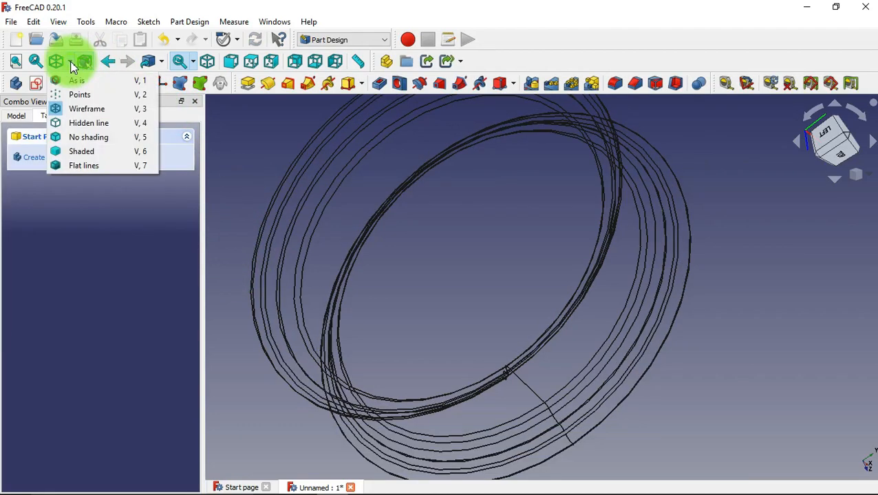
click(113, 167)
middle_drag(670, 339, 682, 238)
click(208, 62)
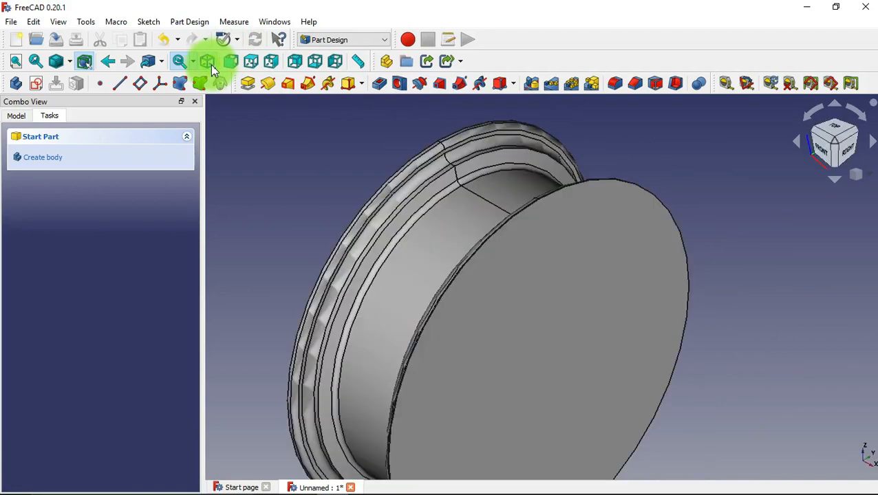
Step: Hollow the body through its two flat end faces with a 3.125 mm Thickness, Intersection join type, made inwards
click(521, 264)
middle_drag(300, 201, 555, 257)
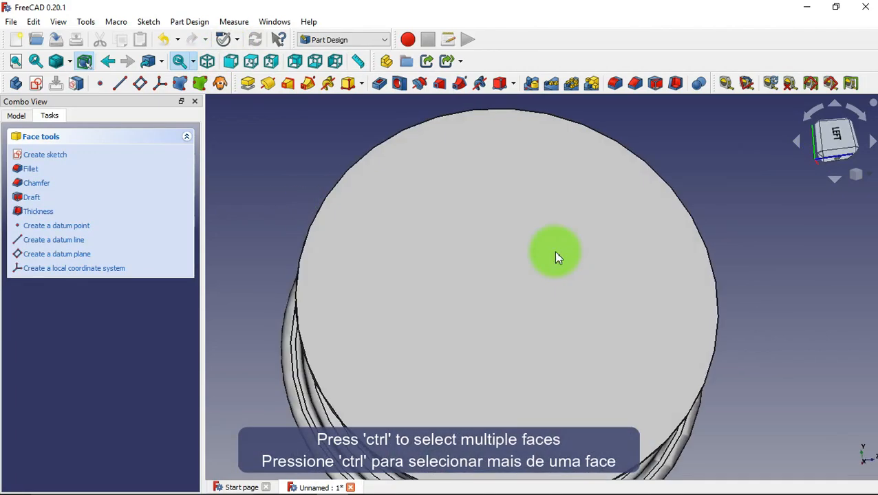
ctrl+click(521, 268)
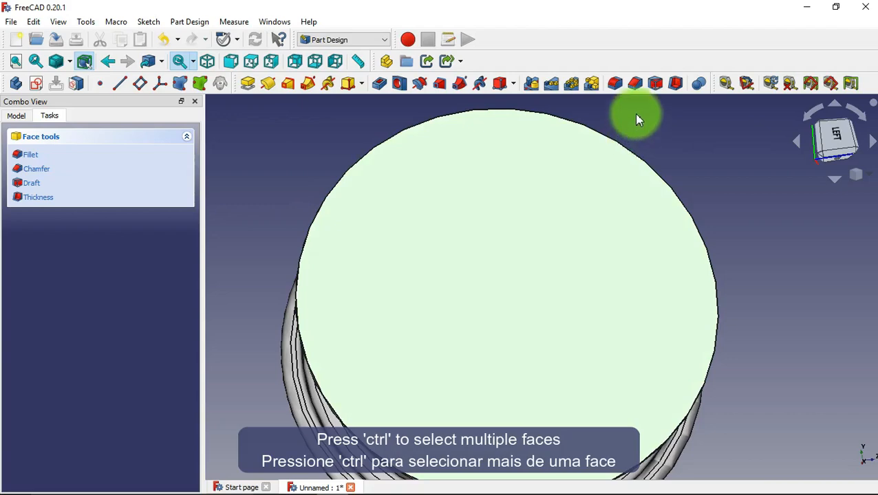
click(676, 84)
text(3.125)
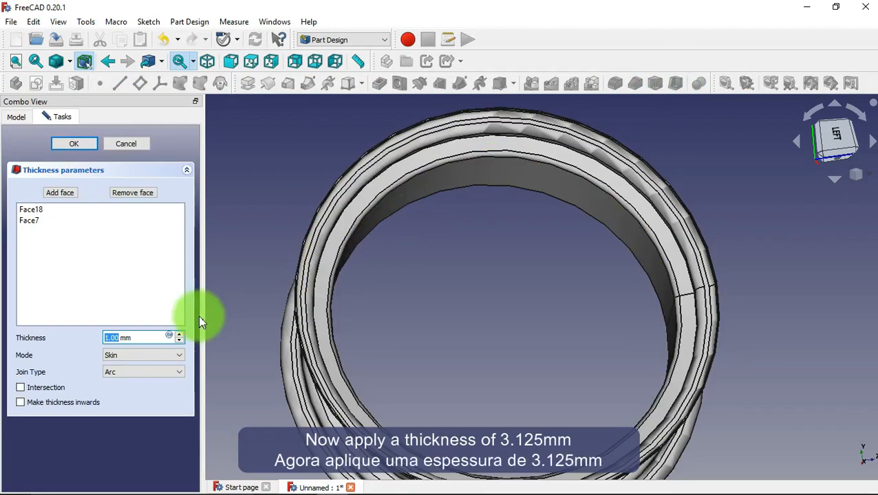
click(134, 373)
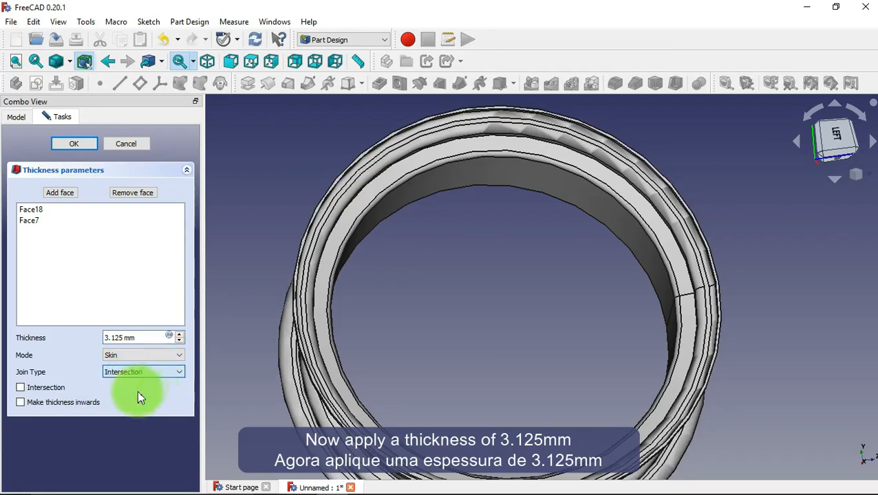
click(52, 405)
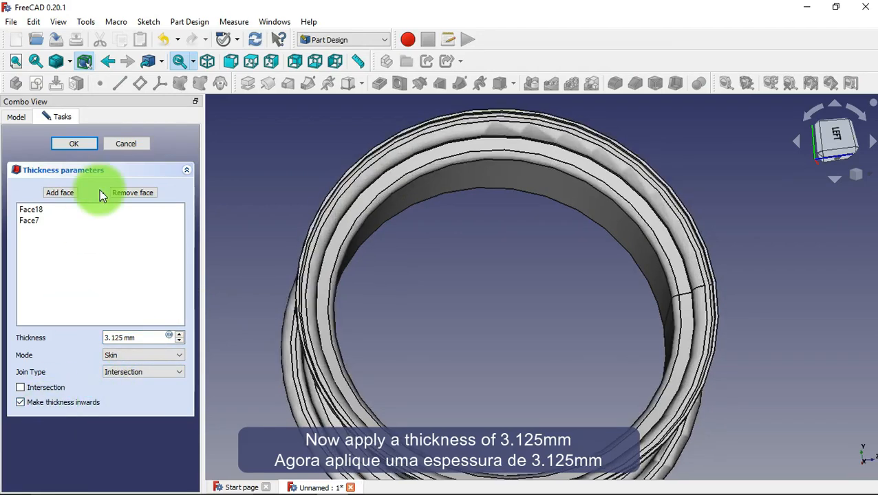
click(86, 147)
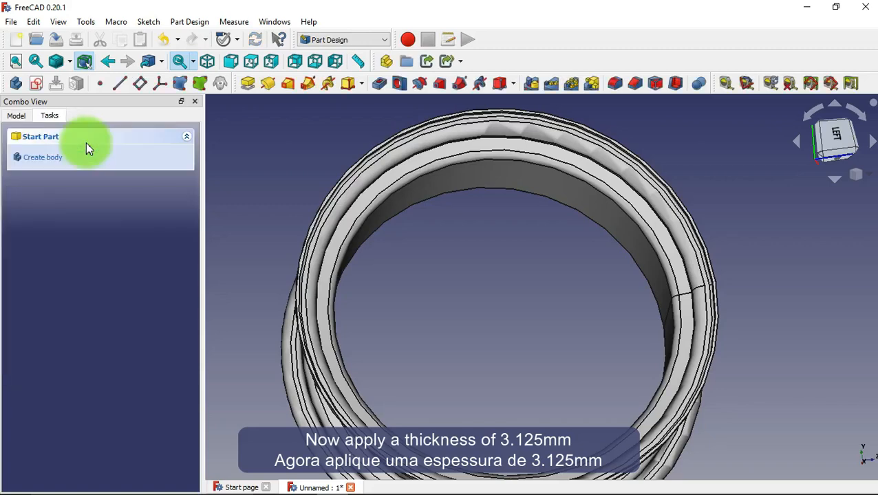
click(207, 63)
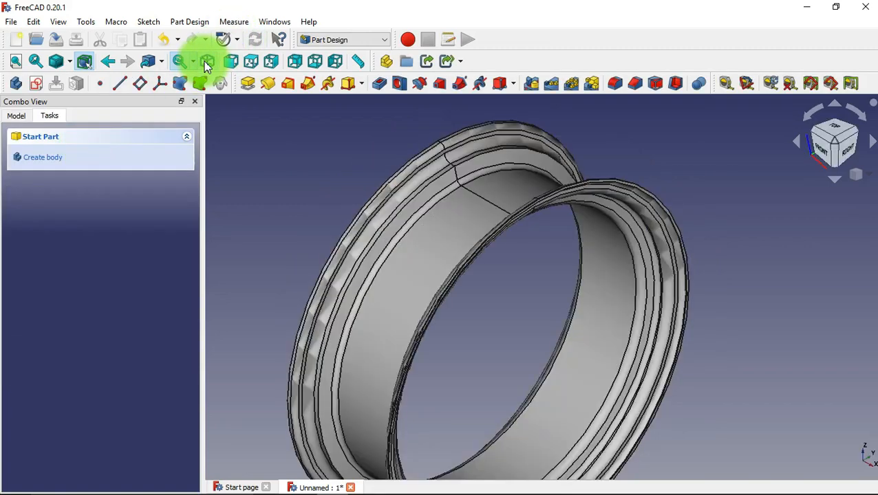
Step: Create a second body in the document and hide the first body
click(16, 117)
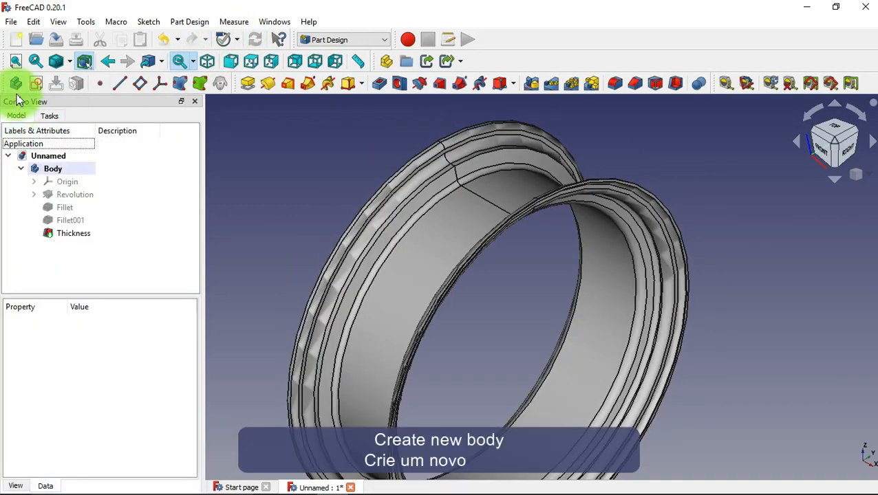
click(16, 83)
click(105, 184)
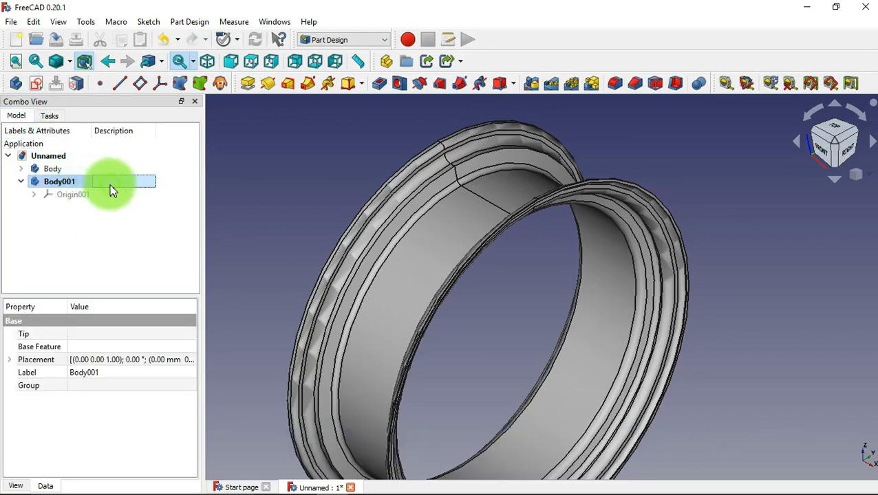
click(120, 168)
key(space)
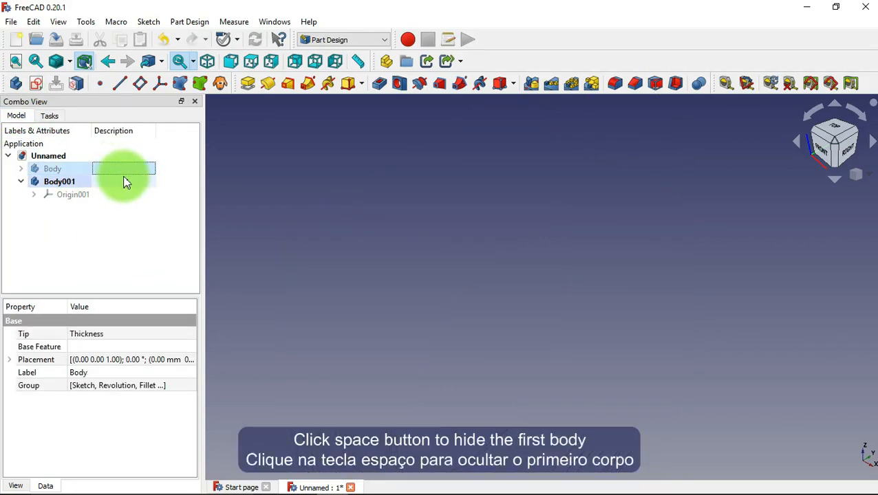
Step: Start a new sketch on the XZ plane of the second body
click(125, 183)
click(231, 62)
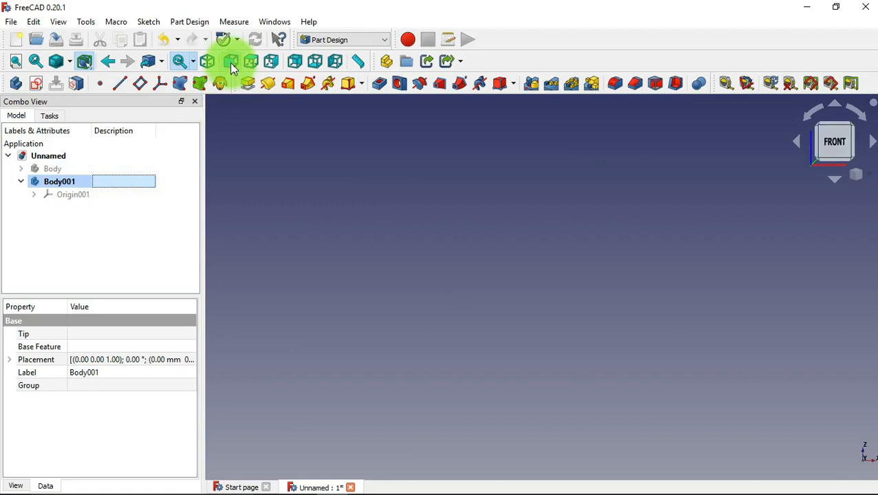
click(35, 90)
scroll(511, 337, up, 5)
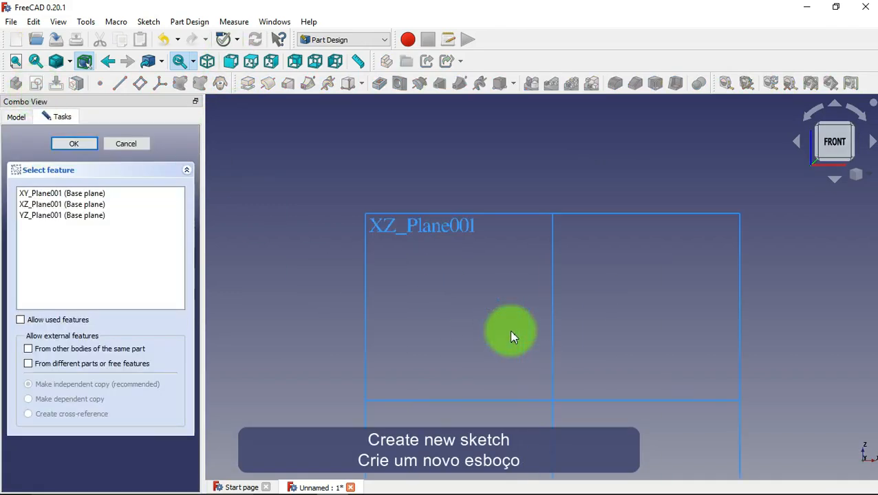
click(458, 225)
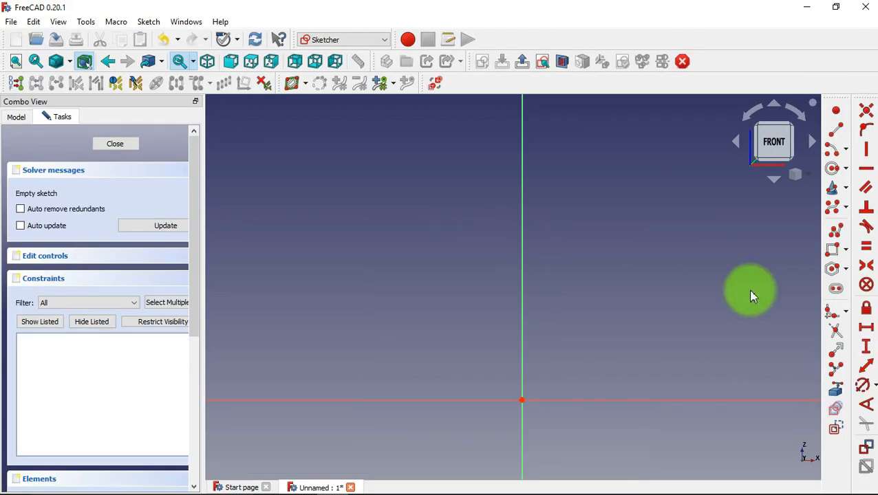
Step: Draw a polyline from about (8, 12): horizontal bottom edge leftwards, vertical left edge, horizontal top edge, and a short segment slanting down and outwards
click(836, 228)
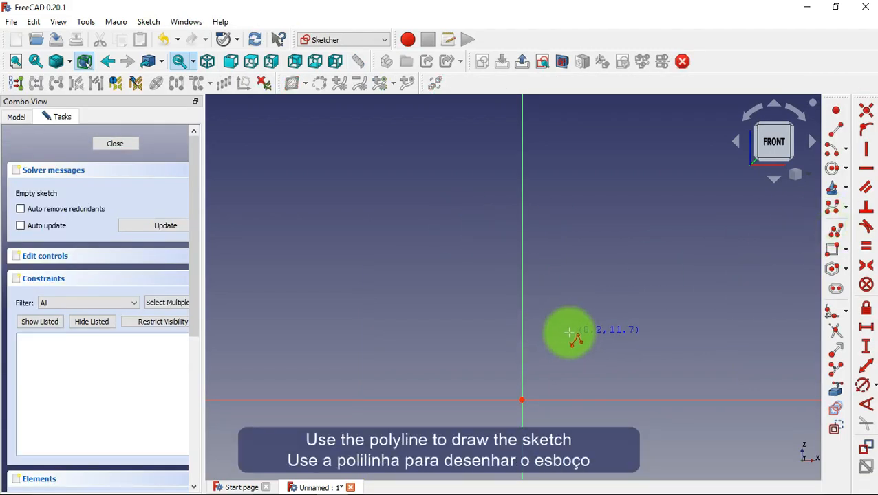
click(568, 334)
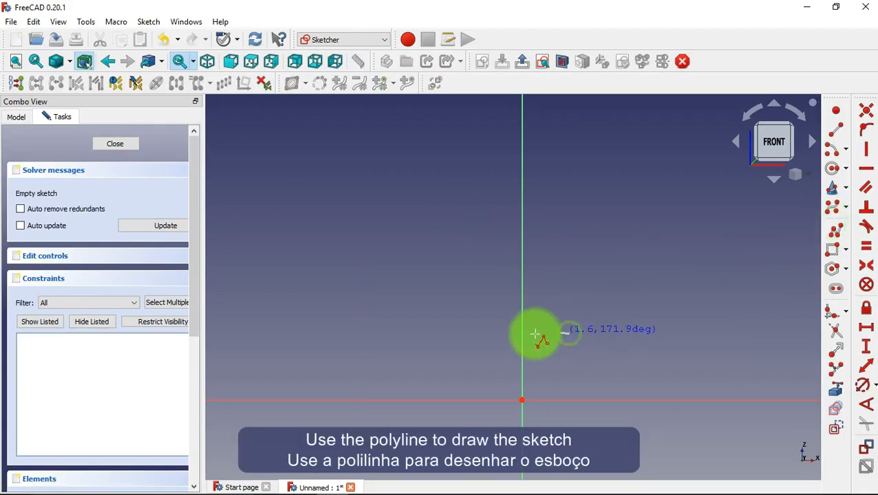
click(383, 335)
click(383, 115)
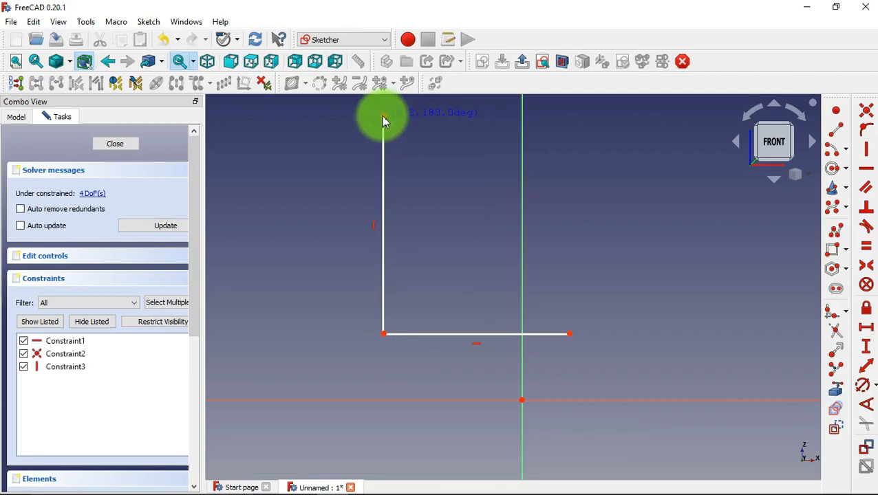
click(594, 116)
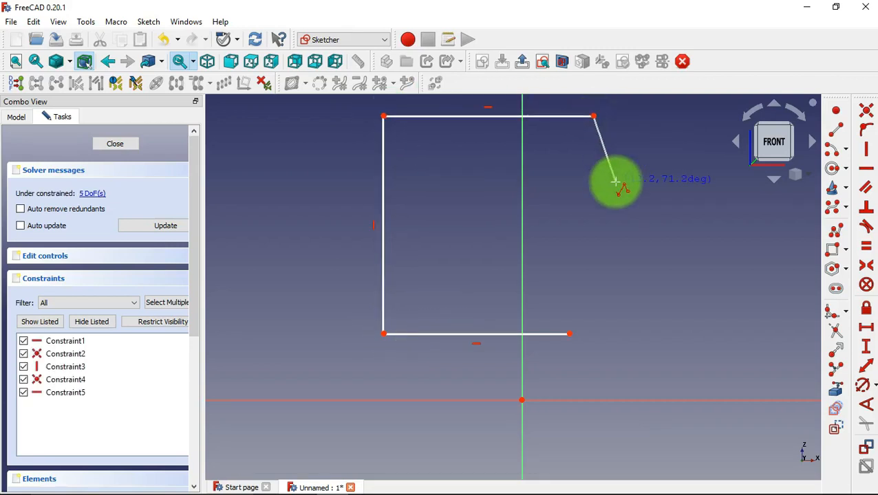
double_click(618, 196)
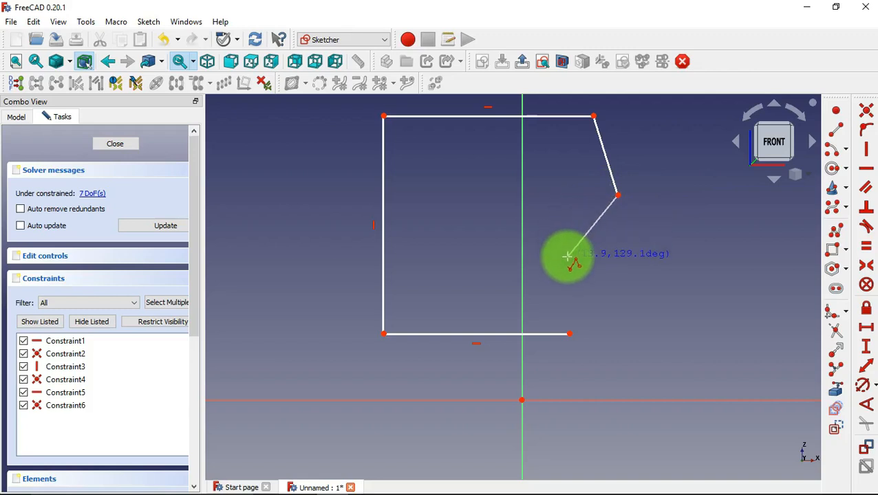
Step: Draw a second polyline from the bottom edge's right endpoint: a vertical segment up, then a segment about 9.6 mm long slanting outwards at about 33°
click(570, 334)
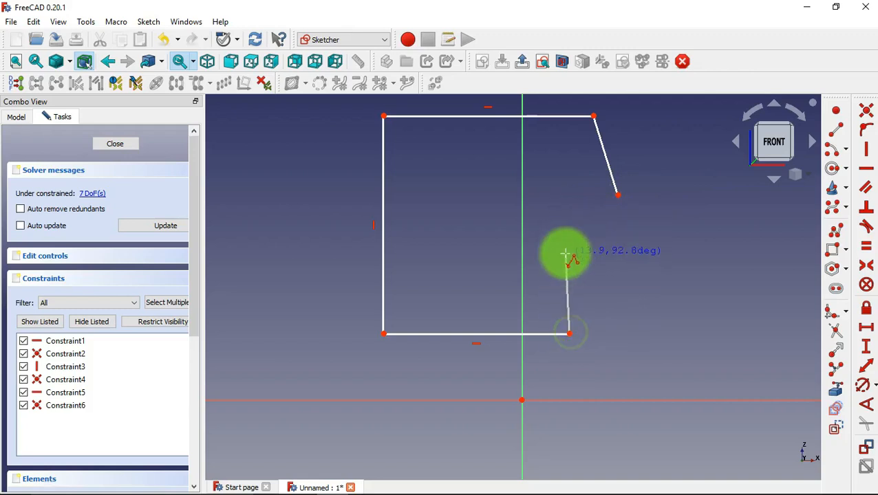
click(570, 264)
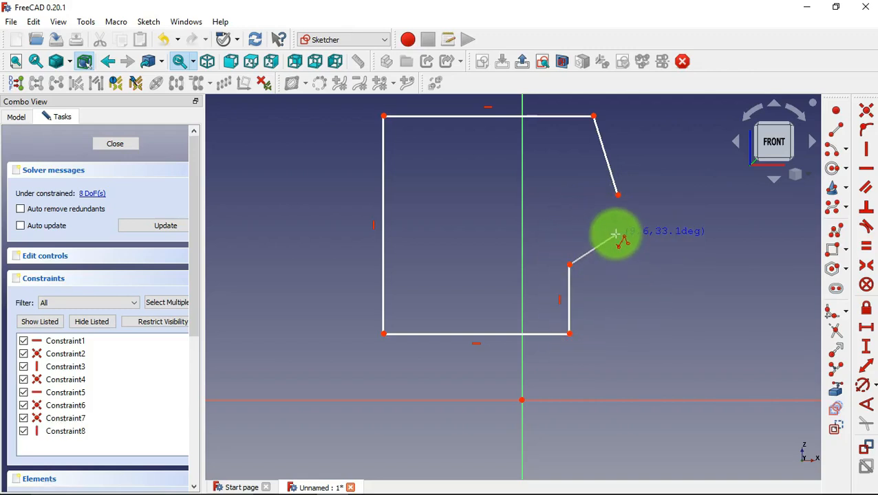
click(617, 235)
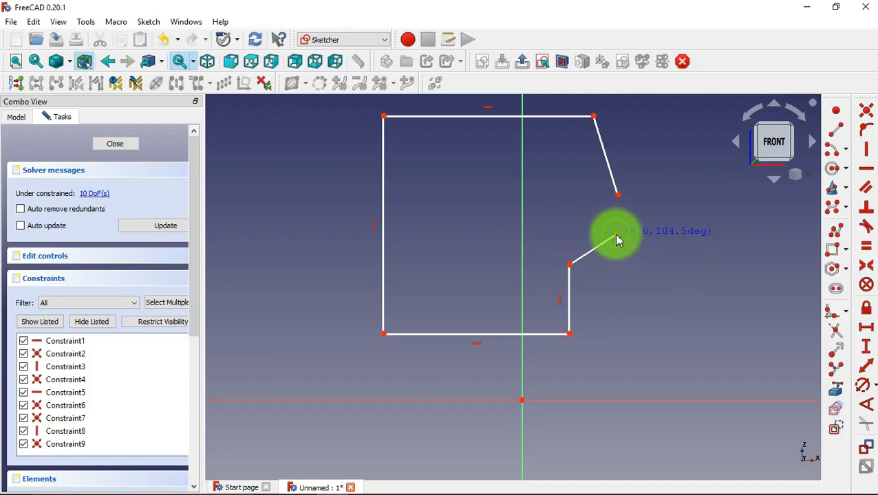
Step: Constrain the profile's long left edge to a vertical length of 182.8 mm
click(867, 346)
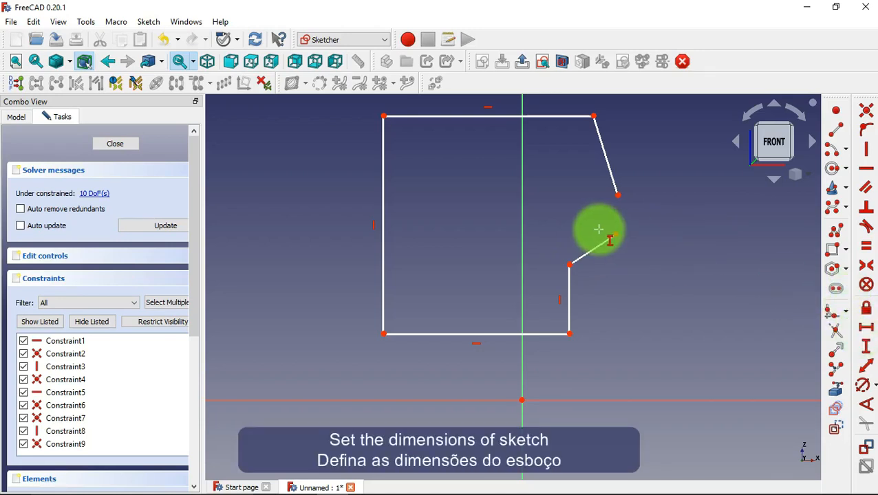
click(384, 227)
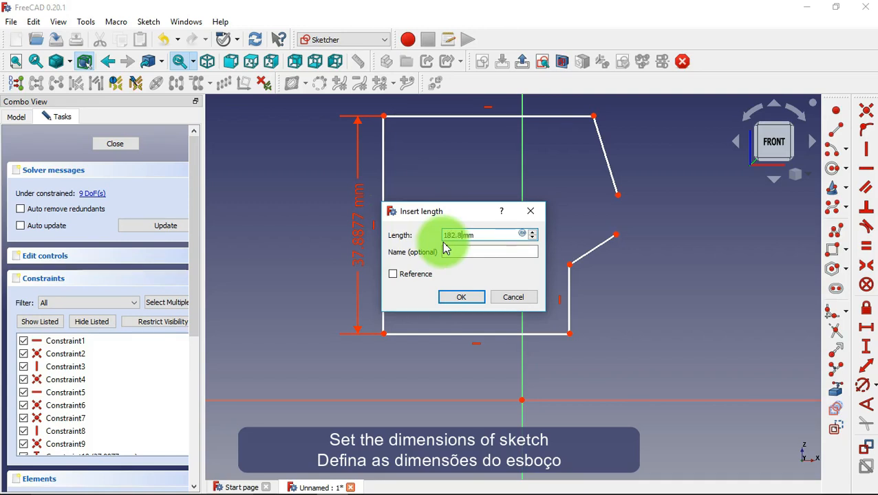
click(465, 300)
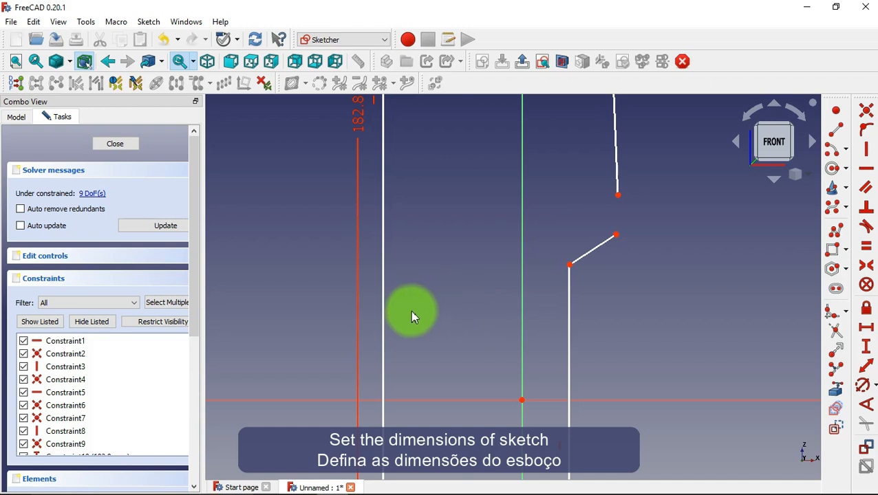
Step: Place the bottom edge on the horizontal axis with a 0 mm vertical distance between its right corner and the origin
scroll(410, 311, down, 3)
scroll(398, 404, down, 3)
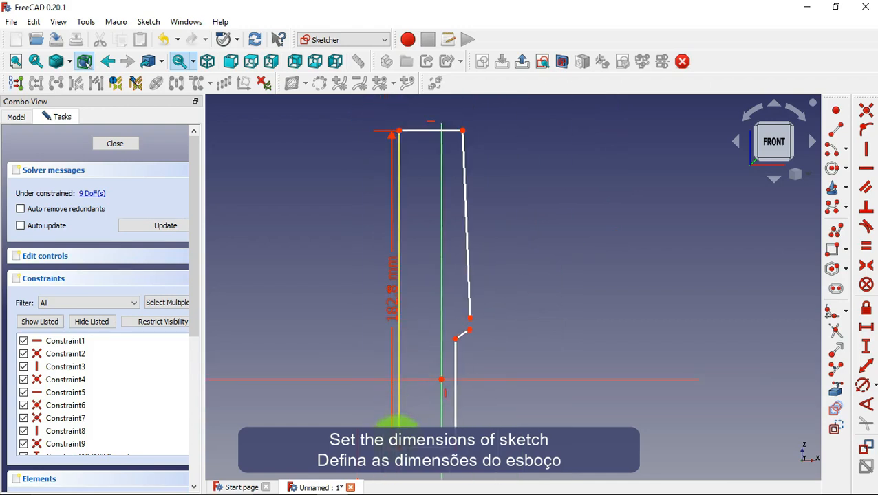
click(440, 379)
text(0)
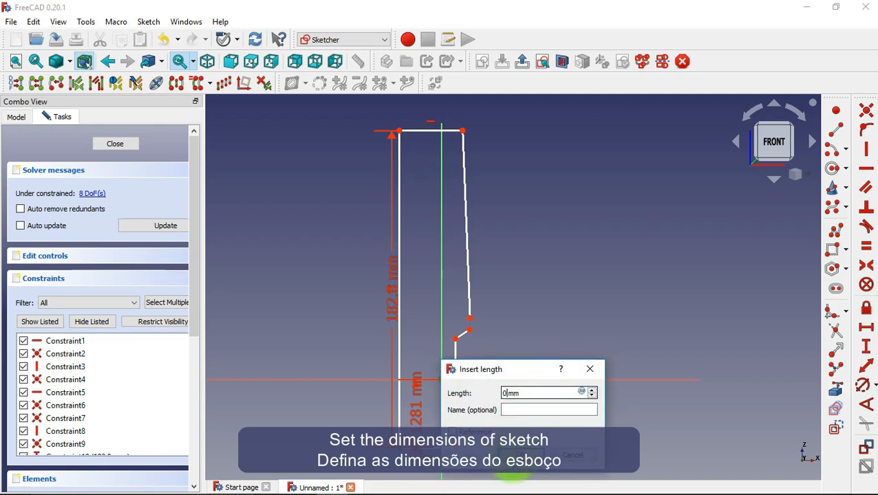
key(Return)
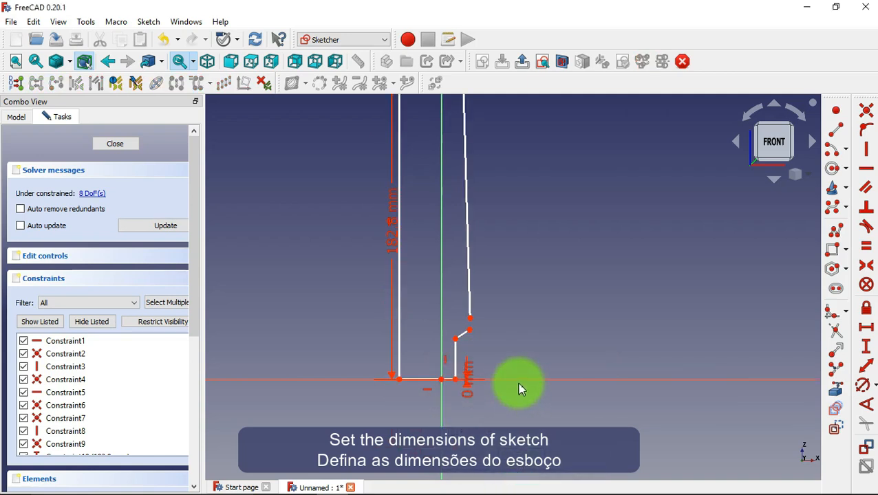
Step: Constrain the short vertical edge rising from the bottom right corner to 60 mm
click(455, 358)
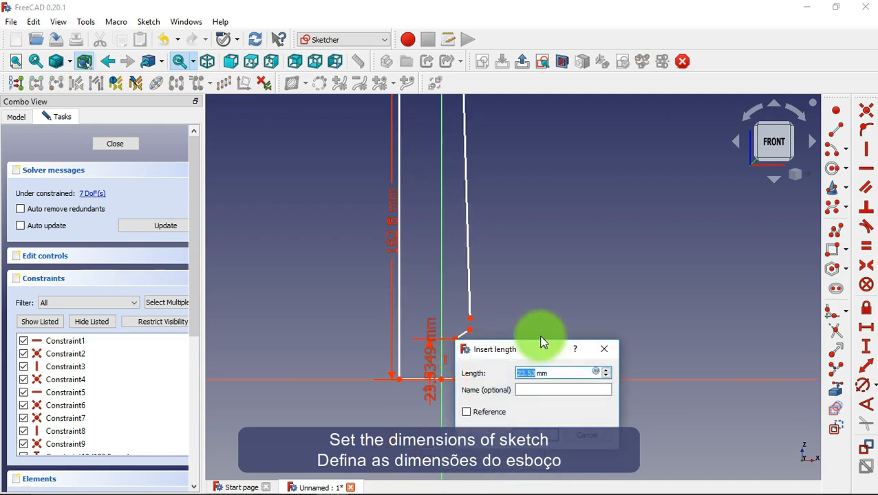
text(60)
click(537, 435)
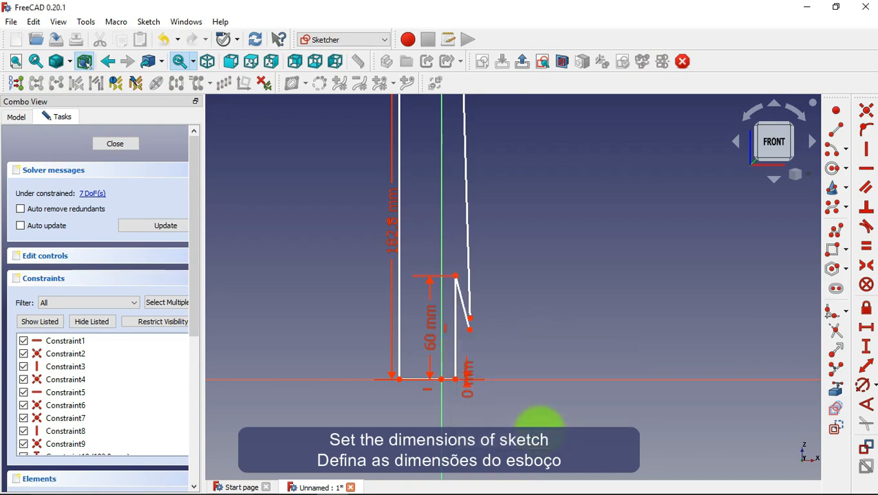
Step: Dimension the upper slanted segment between its endpoints with a 64 mm vertical distance and a 16 mm horizontal distance
scroll(478, 346, down, 2)
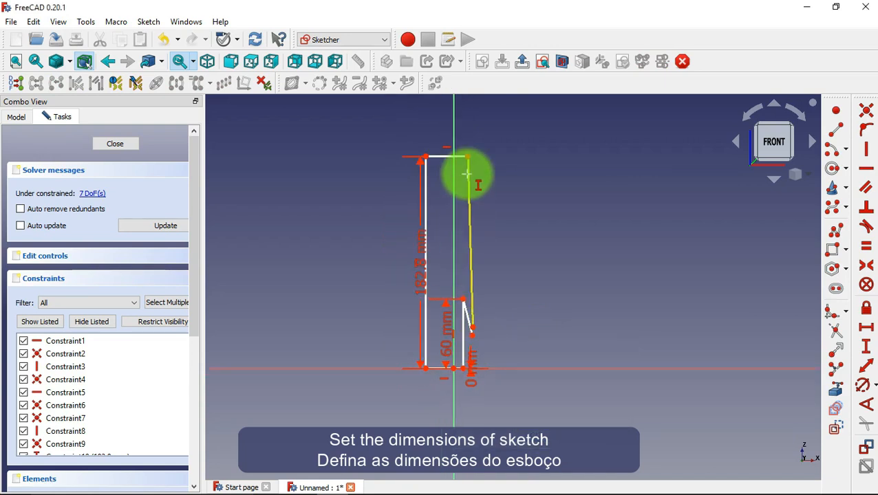
scroll(467, 175, up, 2)
click(468, 148)
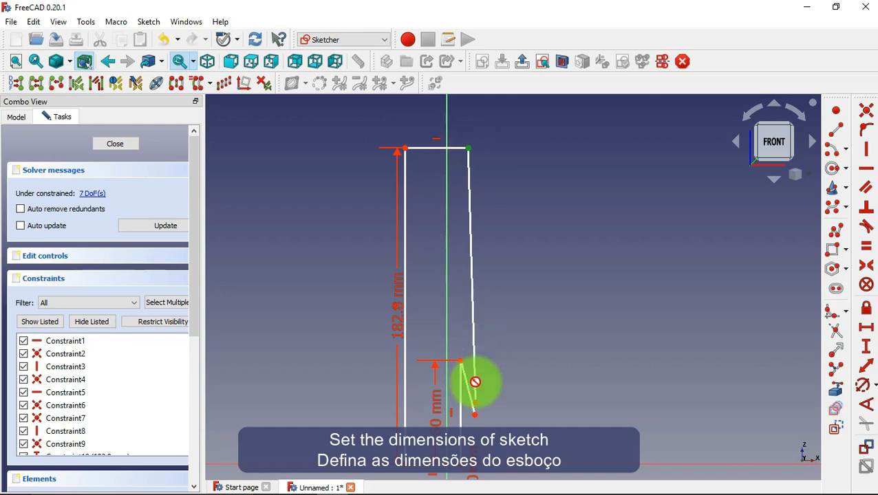
click(474, 406)
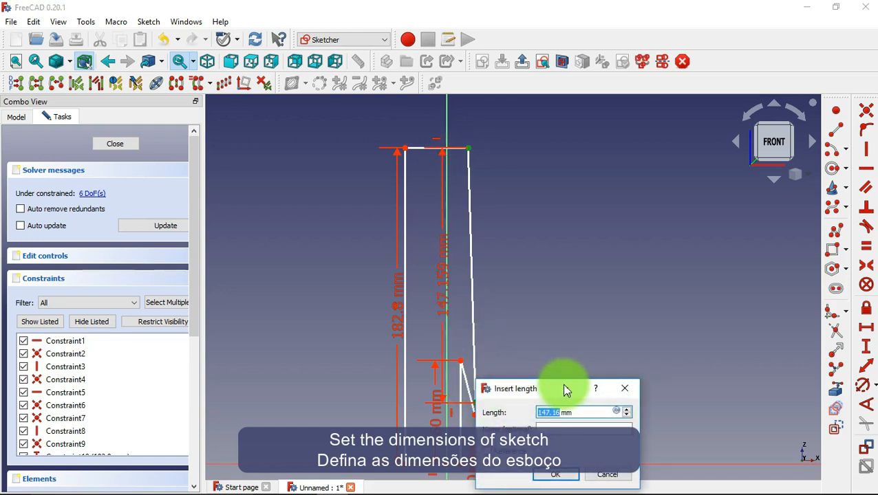
click(556, 476)
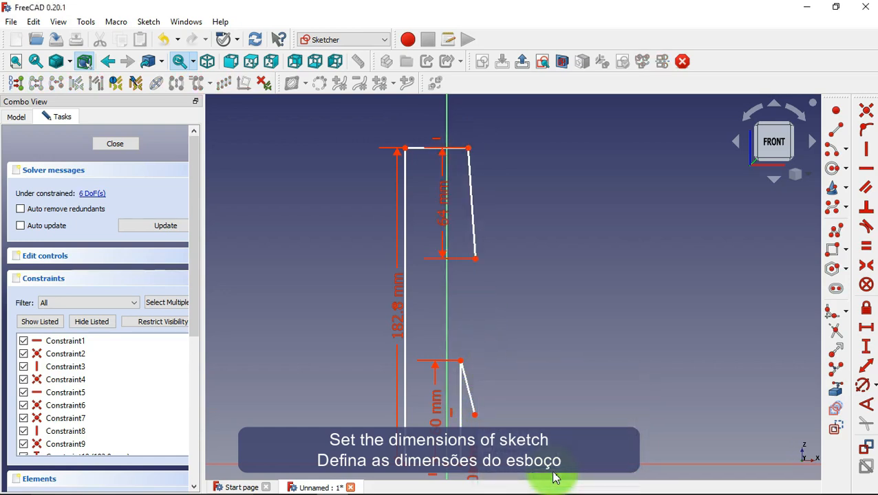
click(866, 328)
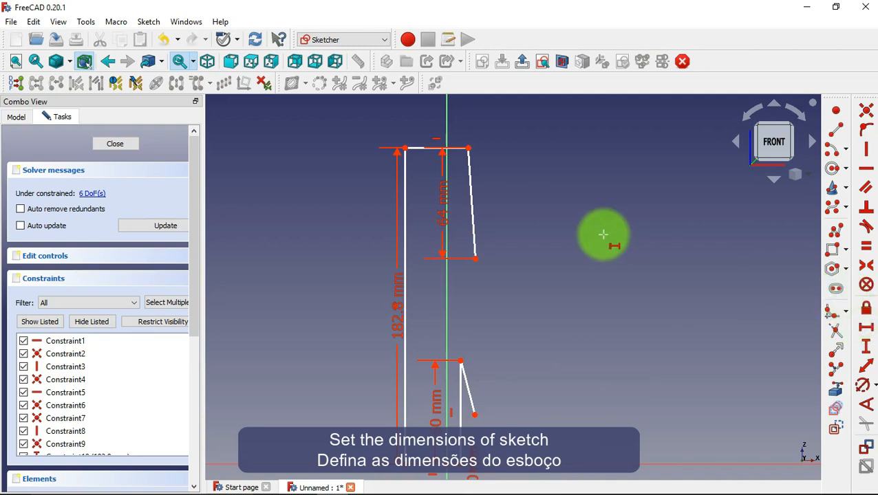
scroll(603, 235, up, 2)
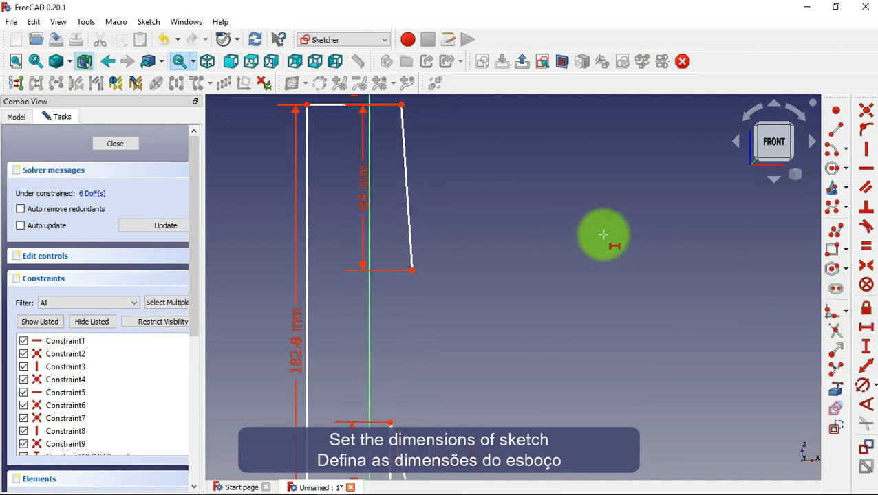
click(401, 104)
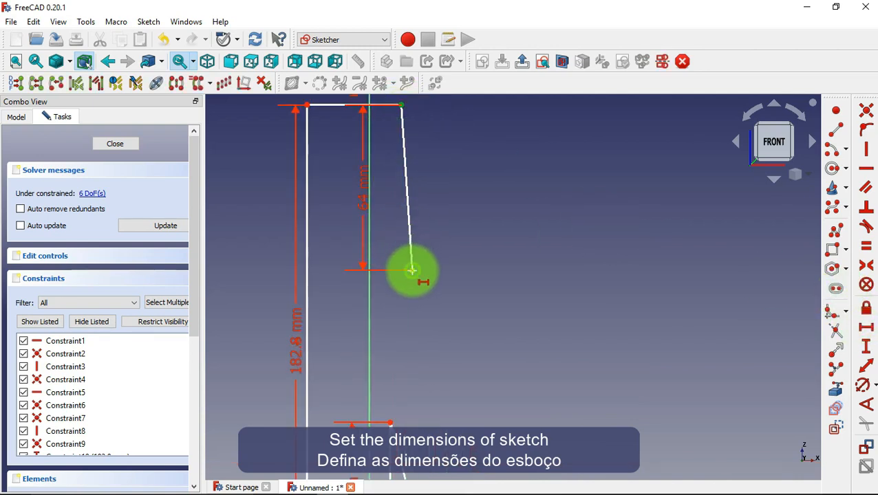
click(411, 270)
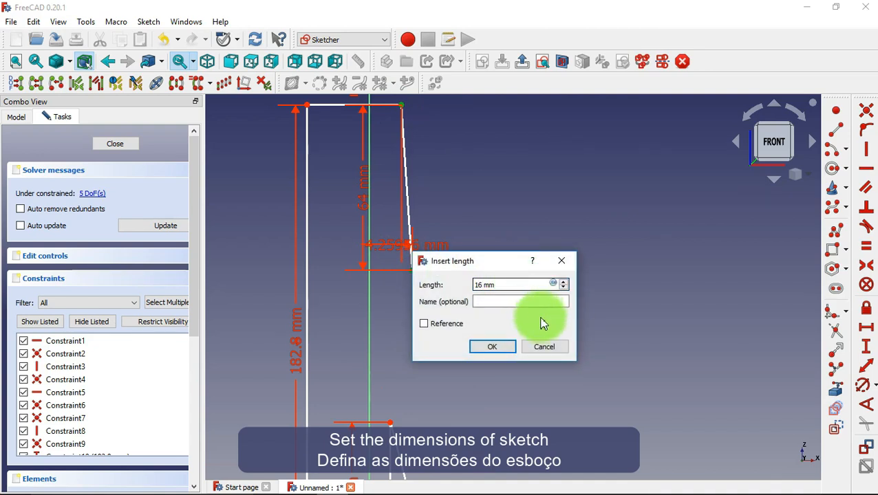
click(502, 348)
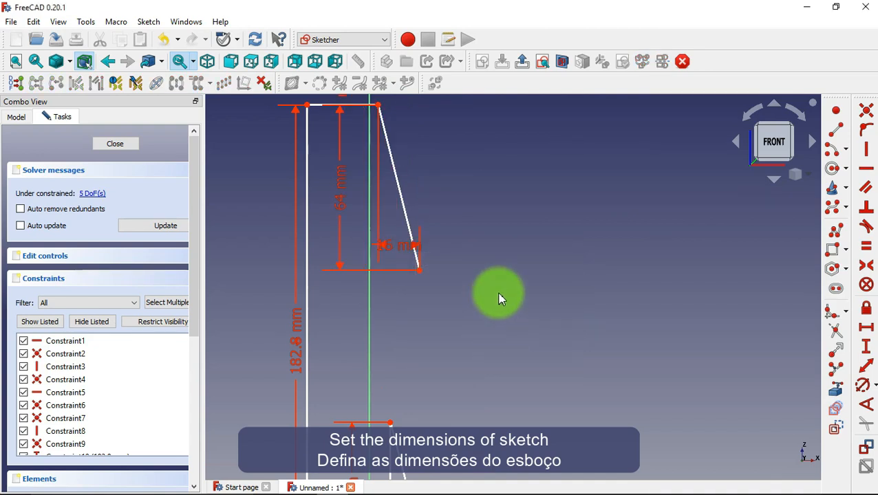
Step: Set the horizontal distance between the top edge's right corner and the origin to 55 mm
scroll(505, 311, down, 3)
scroll(432, 173, up, 3)
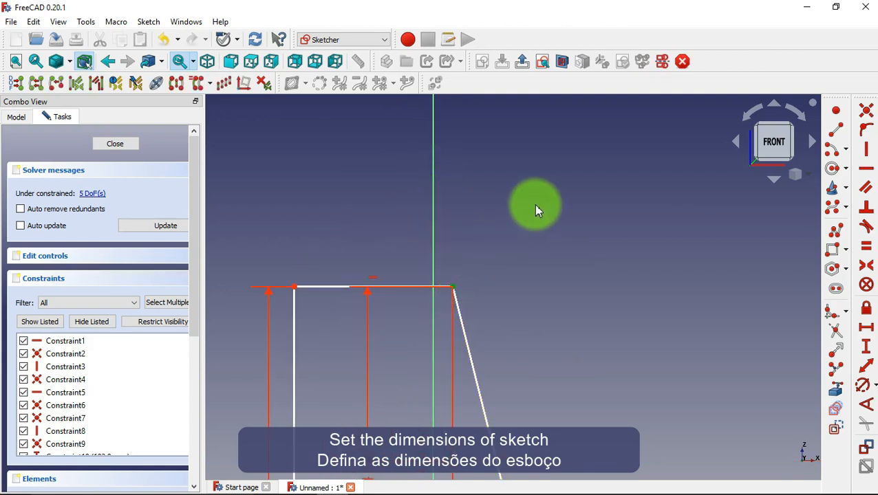
scroll(534, 204, down, 5)
scroll(523, 407, up, 4)
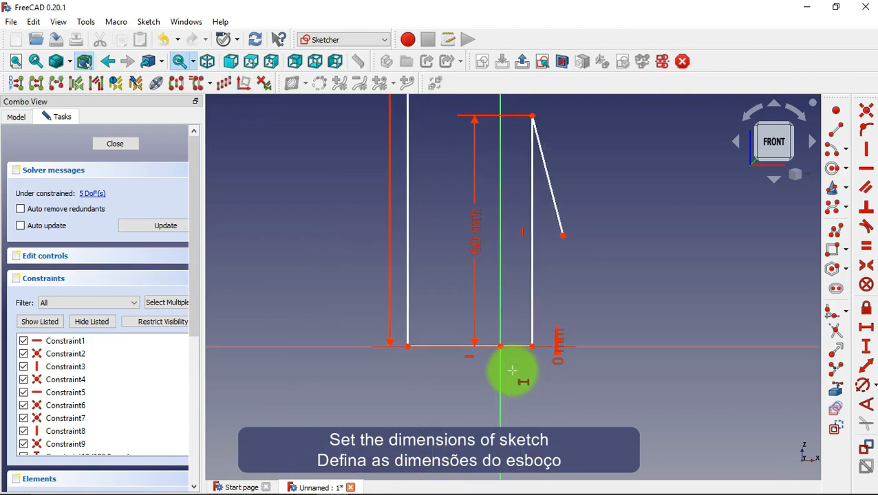
click(500, 346)
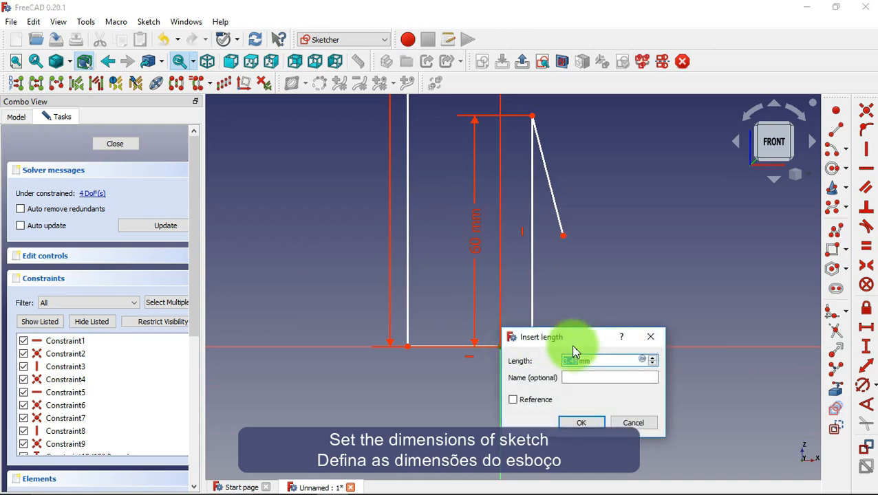
click(581, 421)
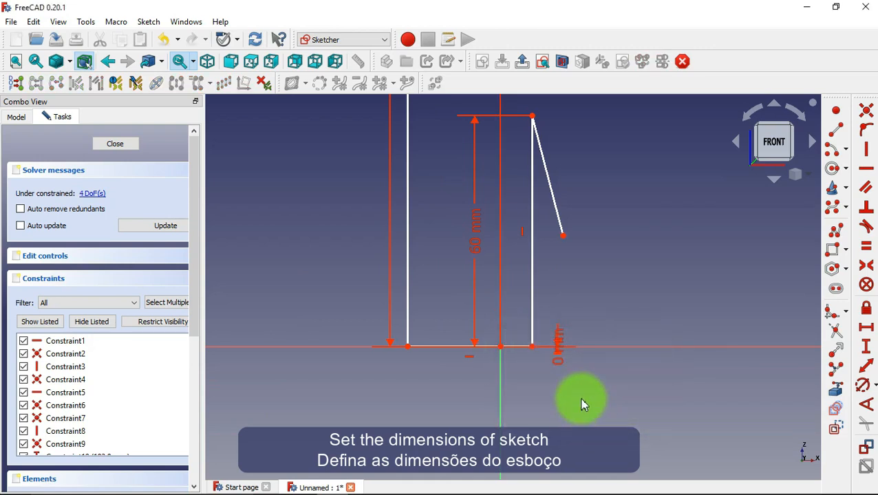
Step: Set the bottom edge's right corner 27.5 mm and its left corner 45 mm horizontally from the origin
click(532, 346)
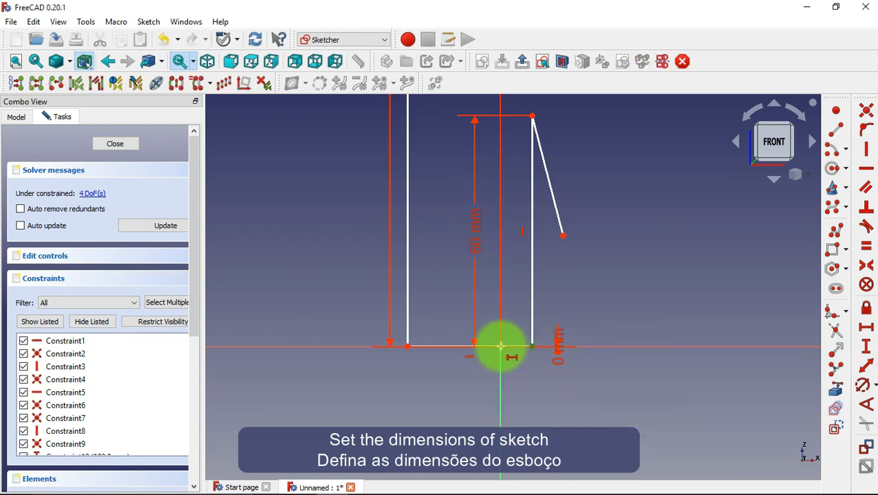
click(500, 346)
text(27.)
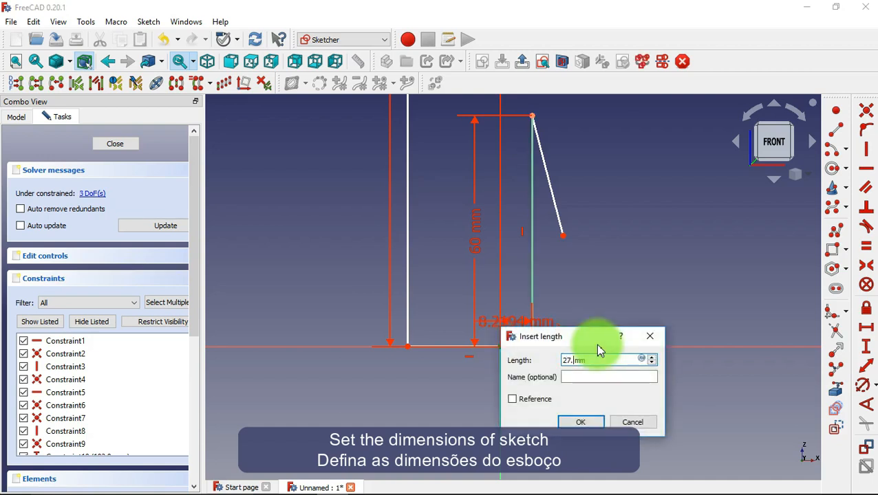
text(5)
click(582, 421)
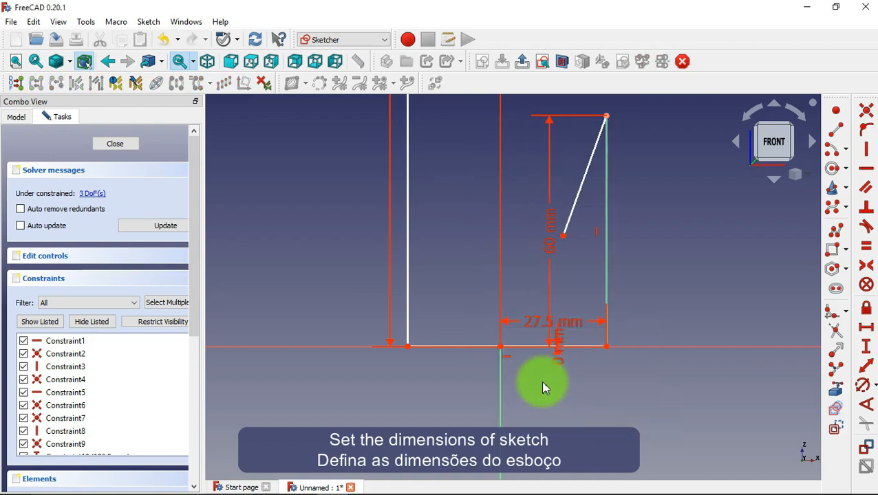
click(500, 347)
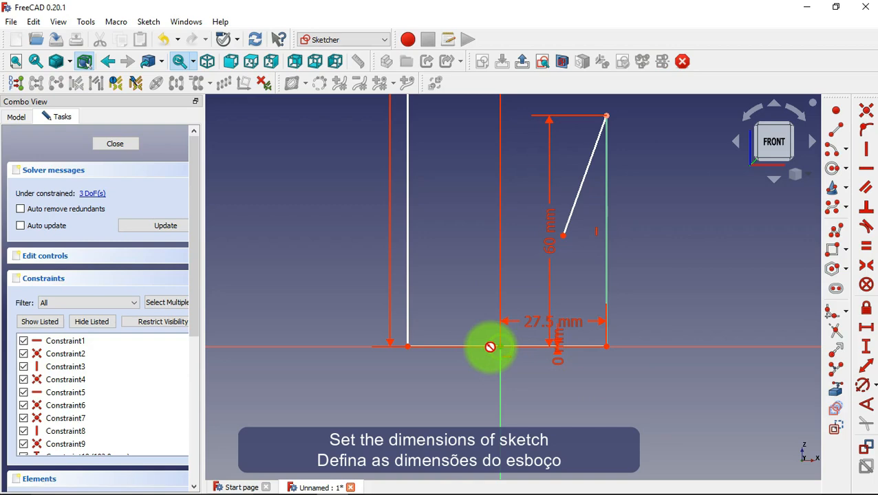
click(408, 345)
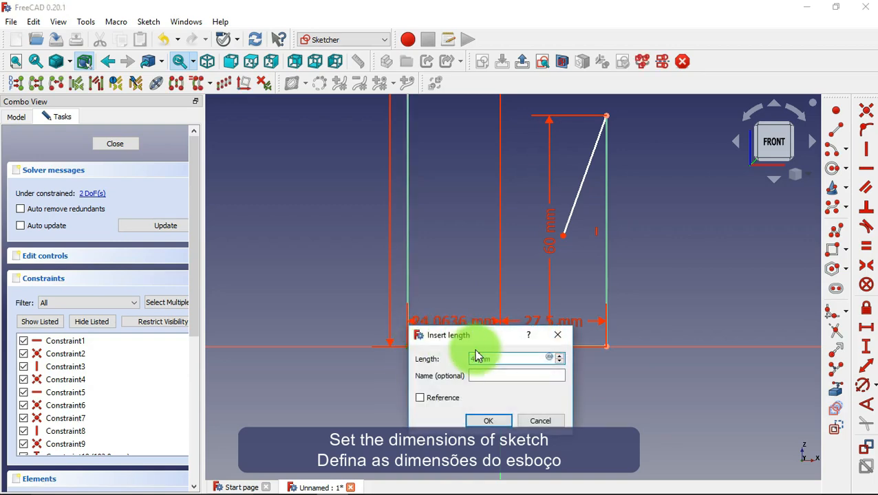
text(45)
click(488, 422)
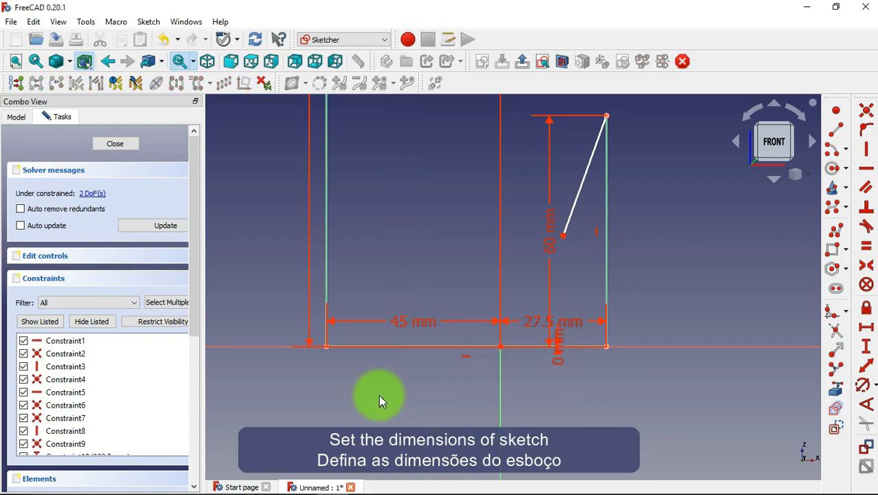
Step: Pull the lower slanted segment's free end up and outwards, then join it to the upper slanted segment's end with a center-point arc
scroll(427, 255, up, 5)
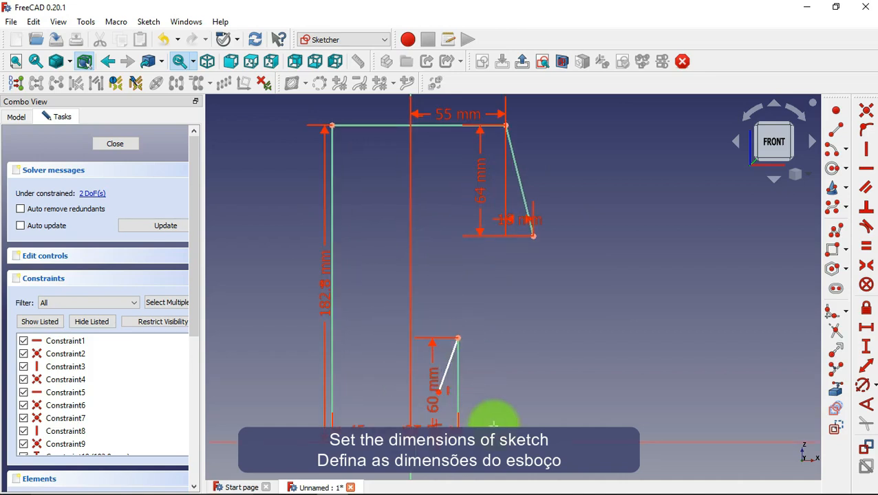
drag(416, 365, 539, 203)
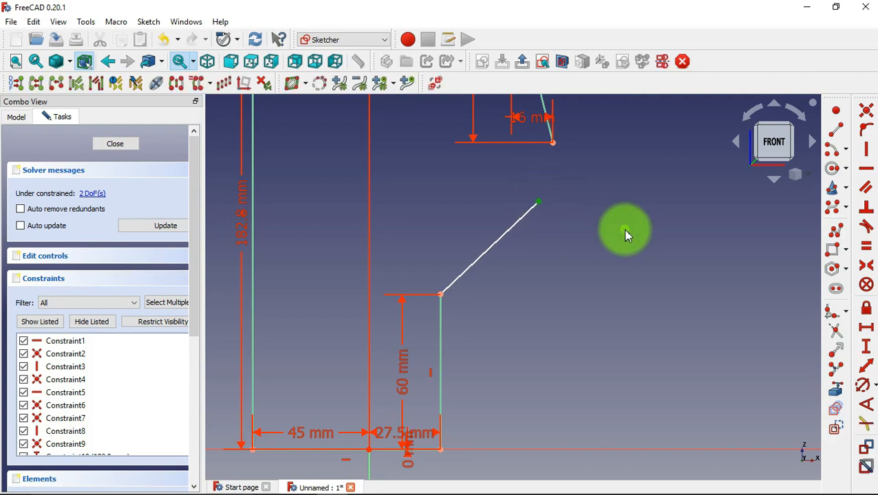
click(834, 150)
click(535, 161)
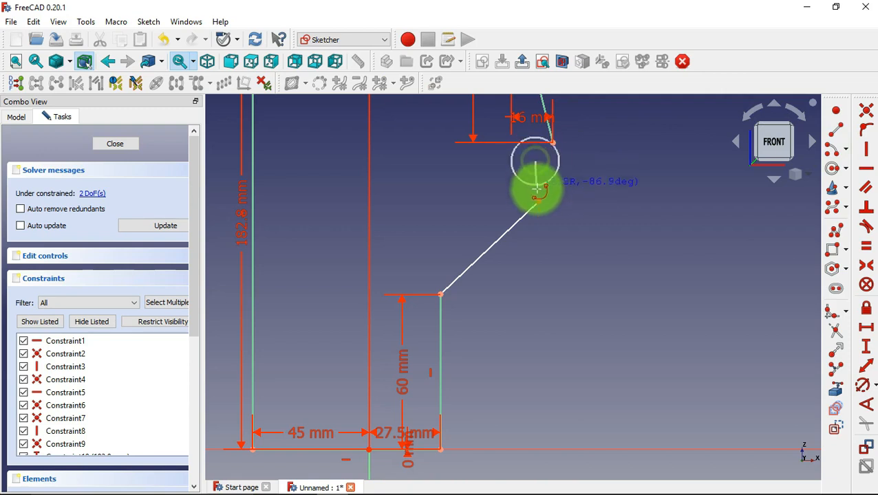
click(539, 201)
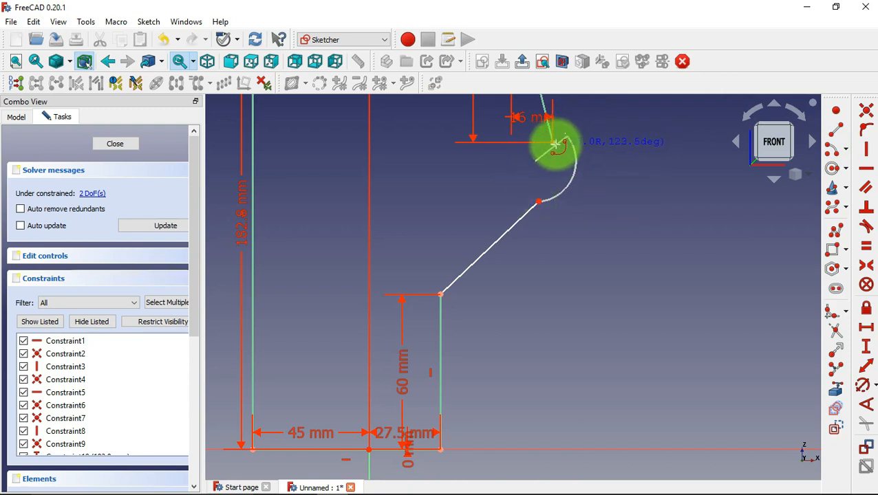
click(552, 142)
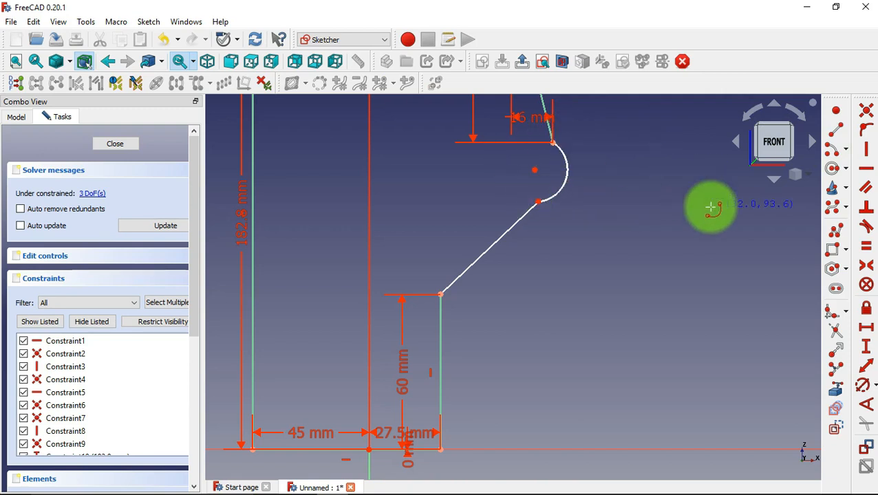
Step: Make the arc tangent to the lower slanted segment at their shared endpoint
click(866, 227)
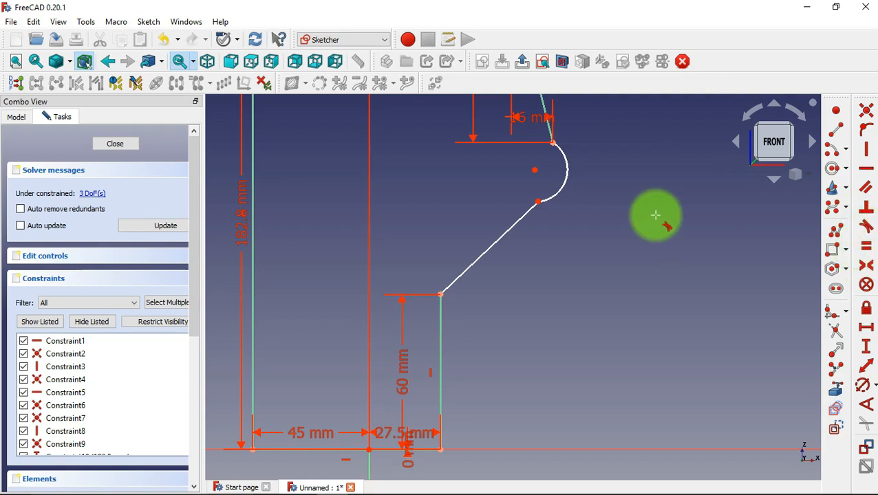
click(554, 198)
click(533, 206)
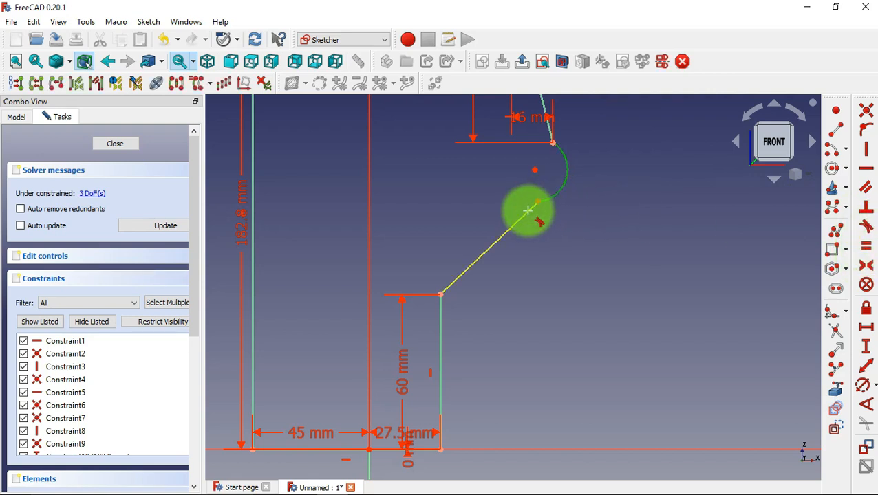
click(451, 282)
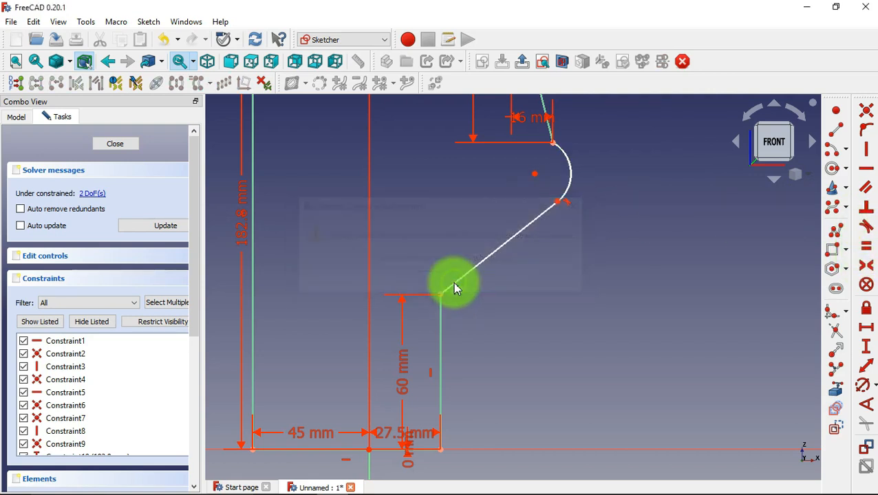
Step: Set the arc's radius to 15 mm and close the profile sketch
click(868, 392)
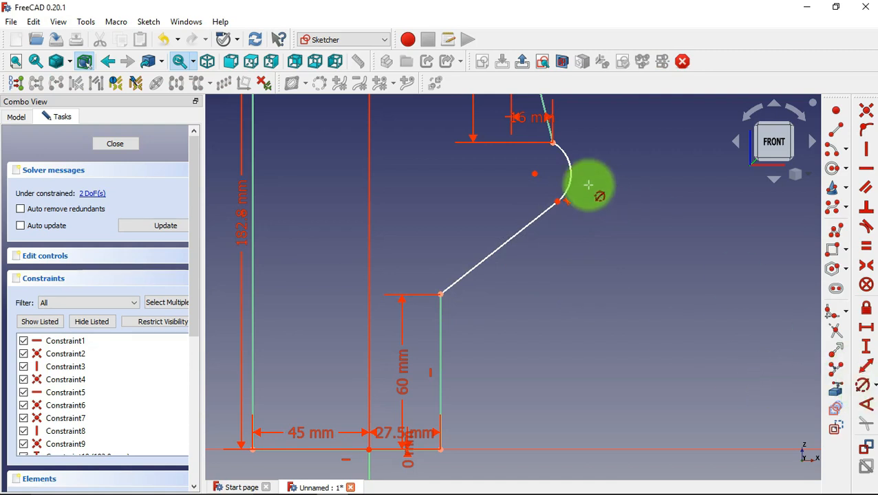
click(571, 174)
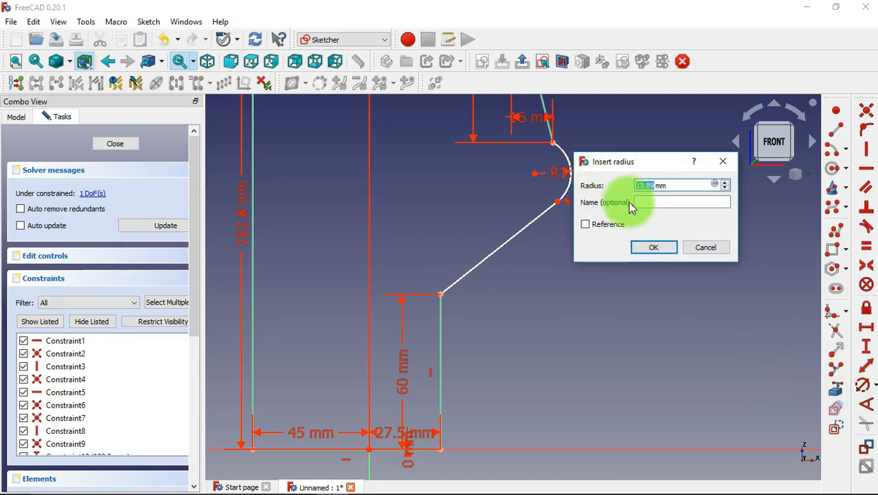
click(654, 248)
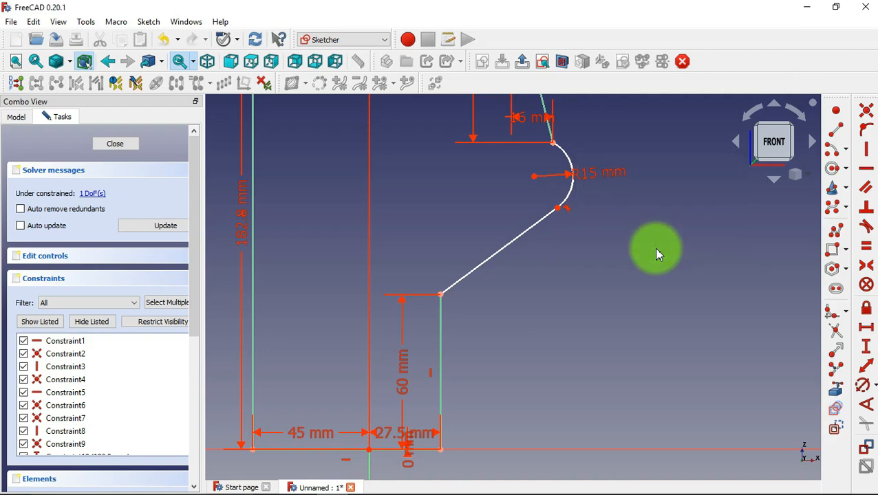
scroll(607, 295, down, 3)
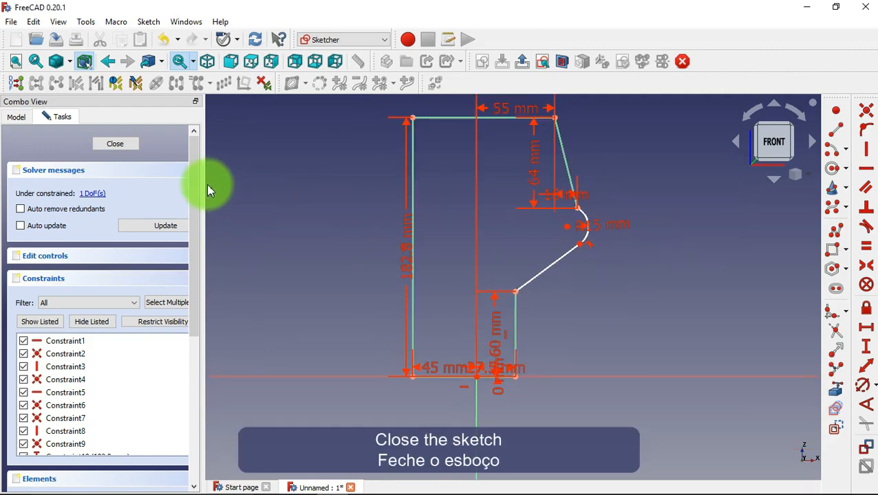
click(119, 143)
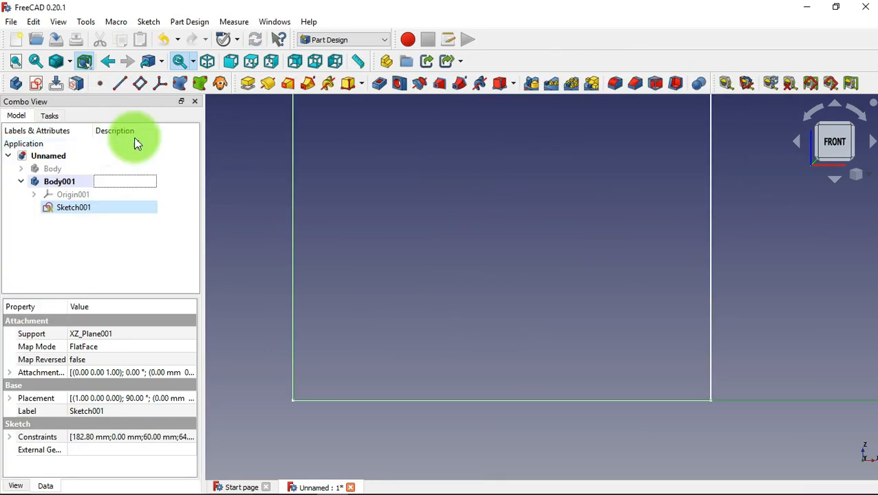
Step: Revolve the profile sketch 360° about its horizontal sketch axis
scroll(383, 213, down, 3)
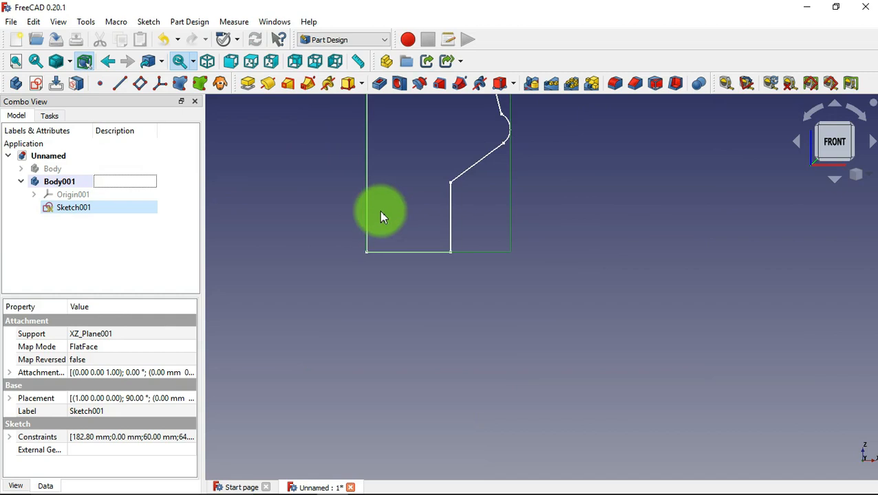
click(206, 61)
click(263, 85)
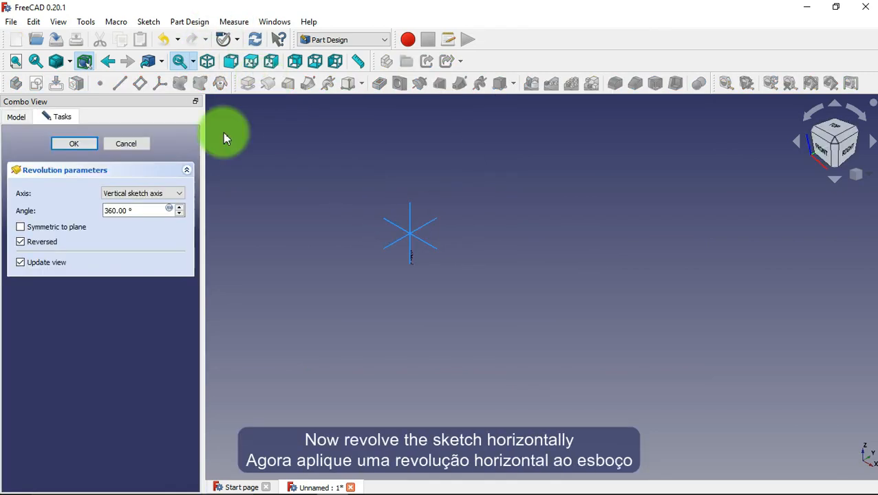
click(172, 195)
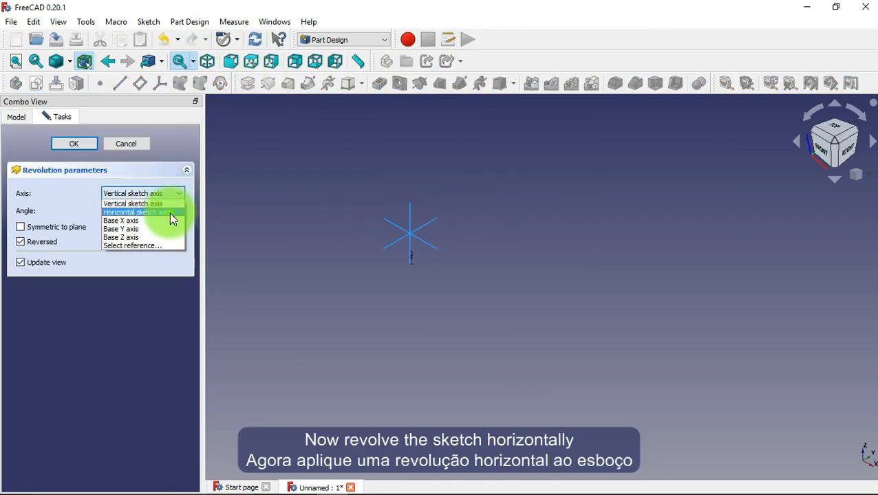
click(171, 214)
click(87, 146)
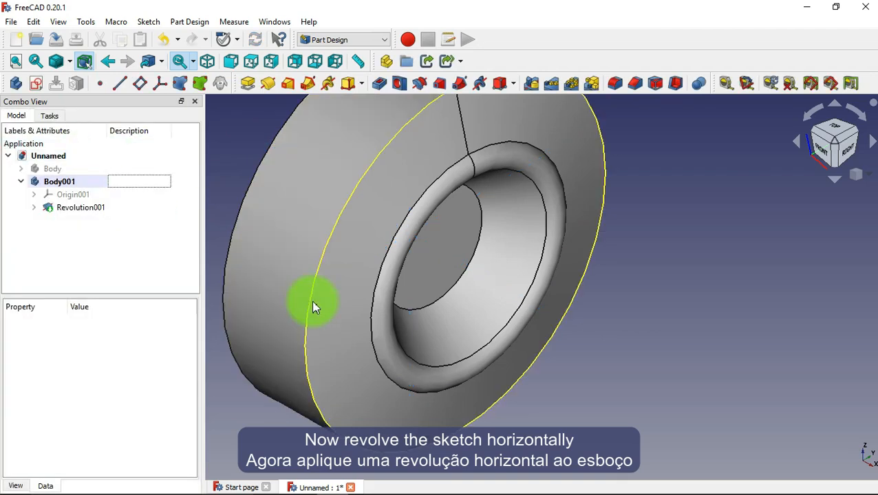
Step: Fillet the revolved body's outer circular edge on the recessed side with a 15 mm radius
scroll(536, 402, down, 3)
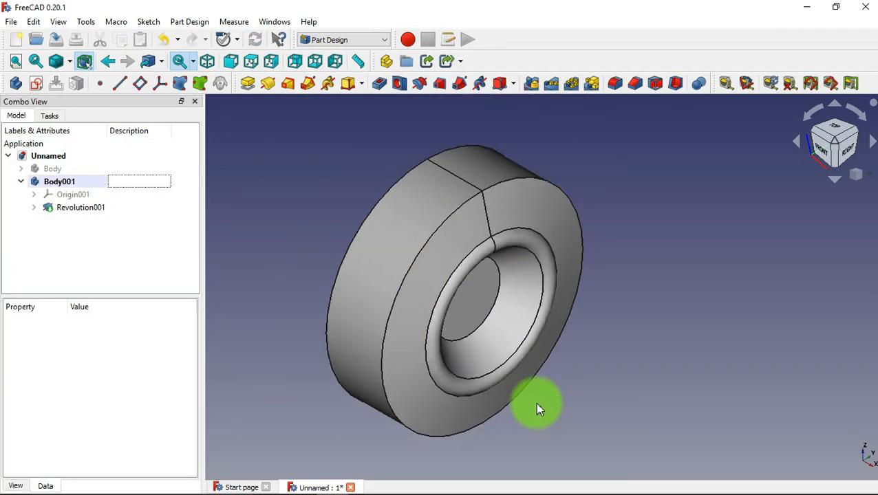
click(423, 244)
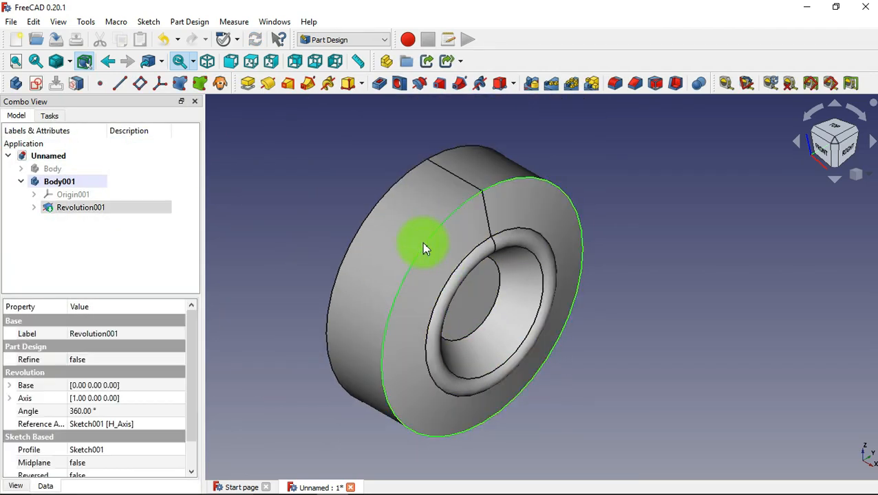
click(615, 89)
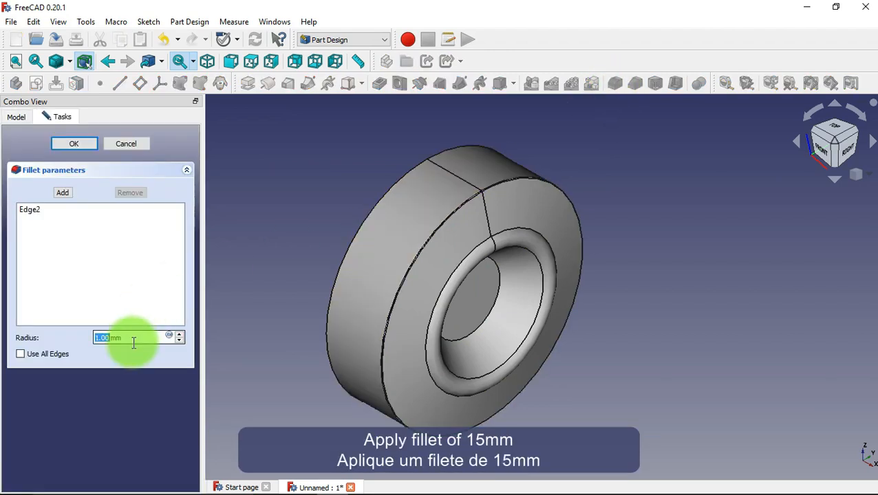
text(15)
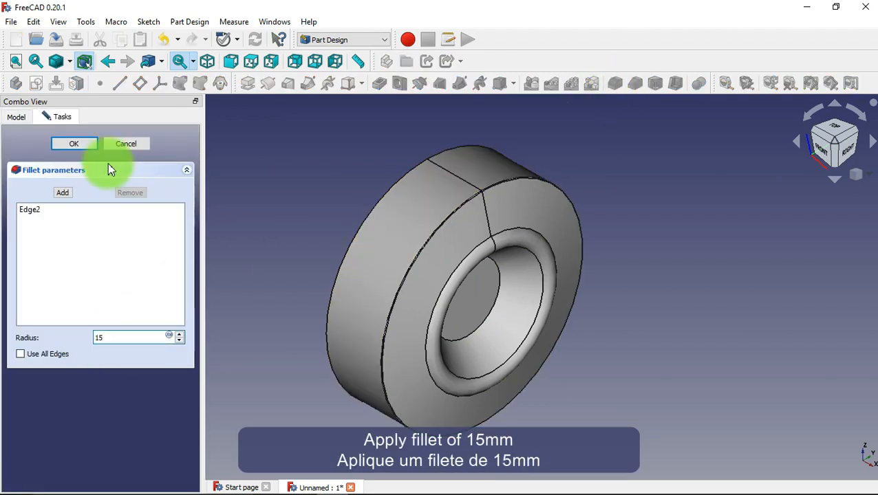
click(74, 144)
Step: Hollow the body from its flat back face with a 3.125 mm inward thickness and Intersection join type
drag(268, 254, 466, 324)
click(499, 347)
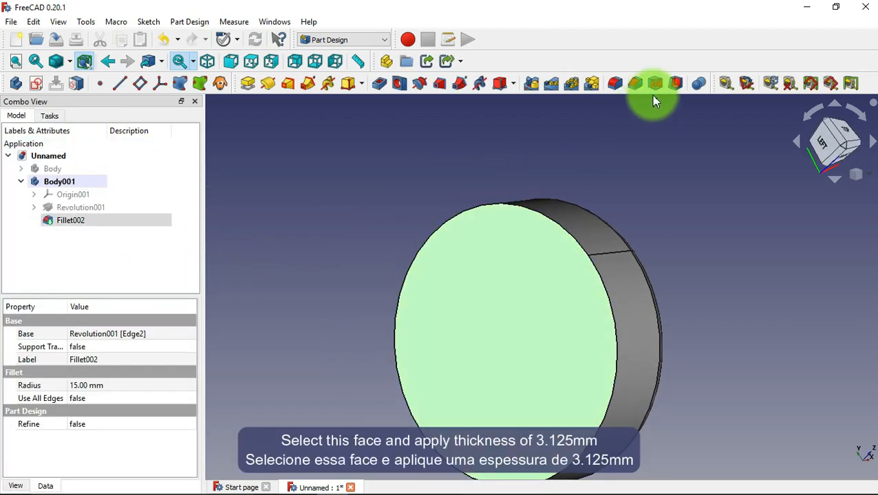
click(675, 83)
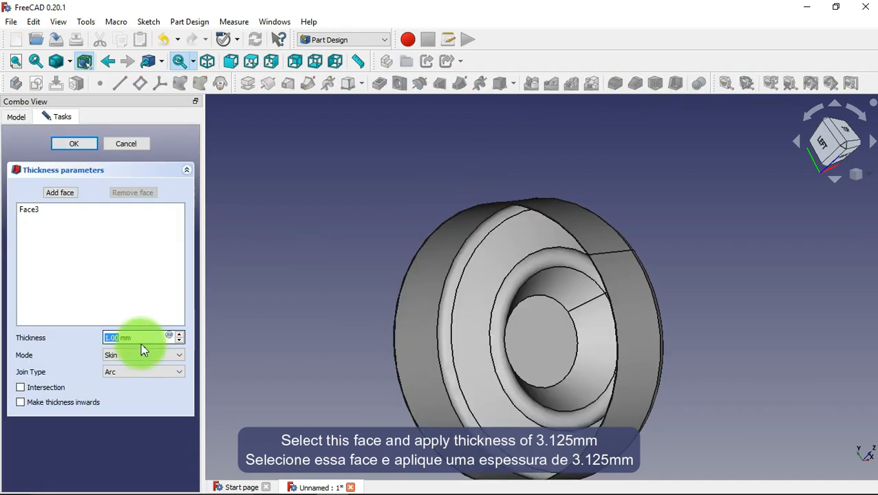
drag(141, 341, 84, 343)
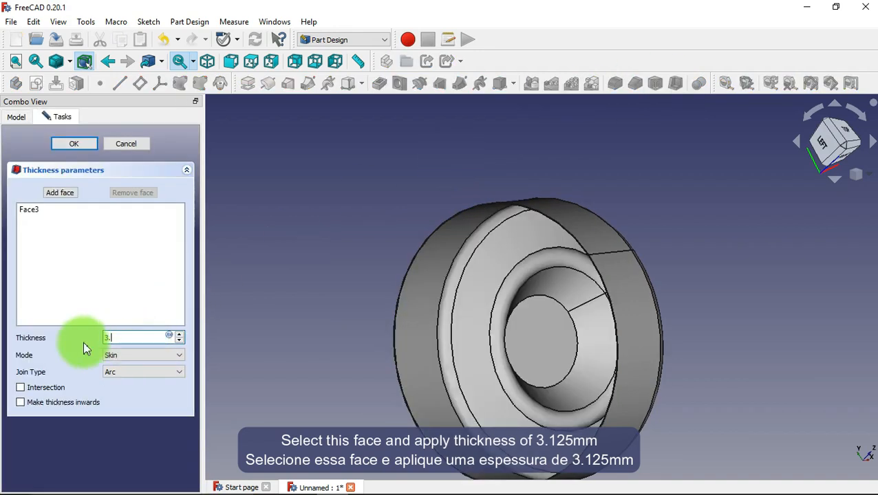
click(169, 372)
click(170, 390)
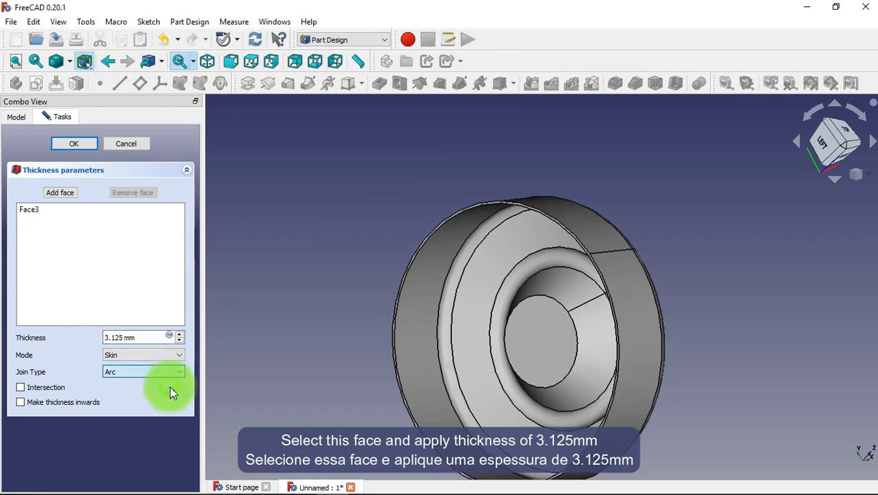
click(63, 402)
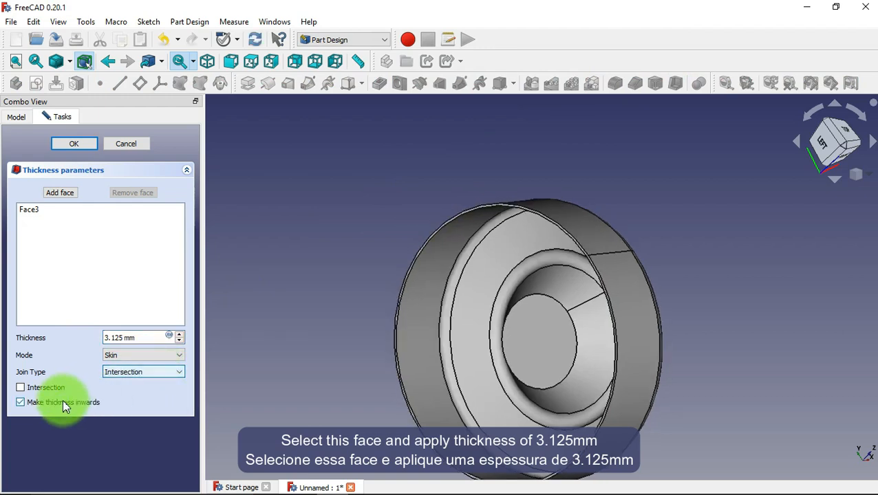
click(74, 144)
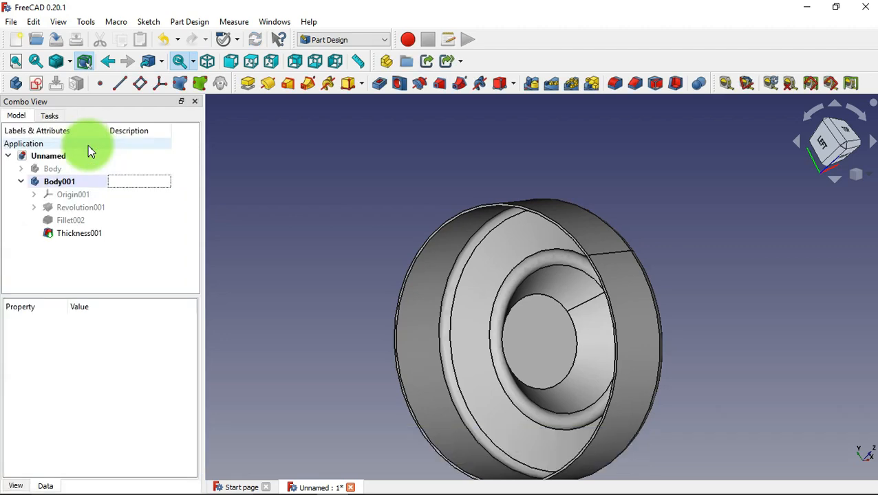
Step: Create a sketch on the circular face inside the front recess and draw a circle about 44 mm in diameter centred on the origin
click(209, 65)
click(481, 305)
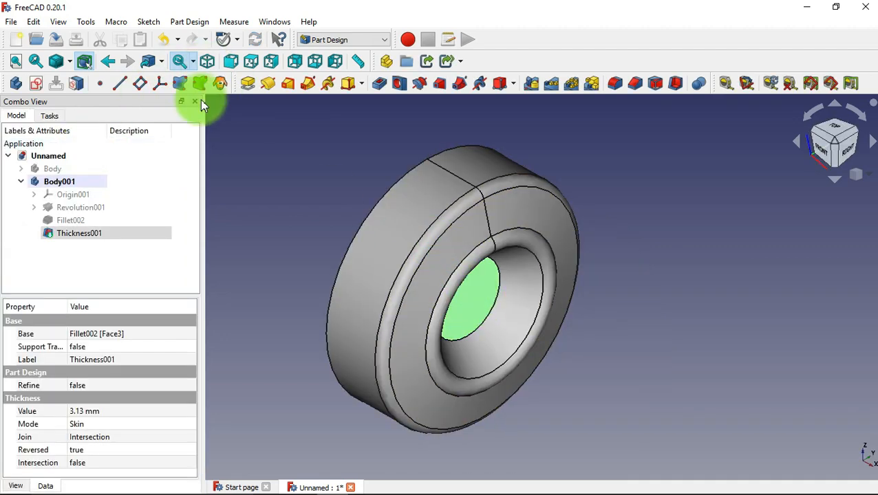
click(37, 85)
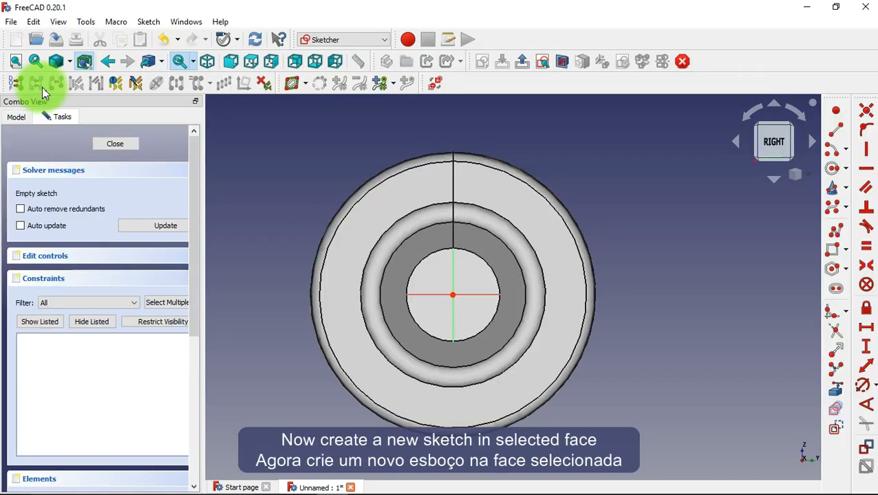
click(832, 169)
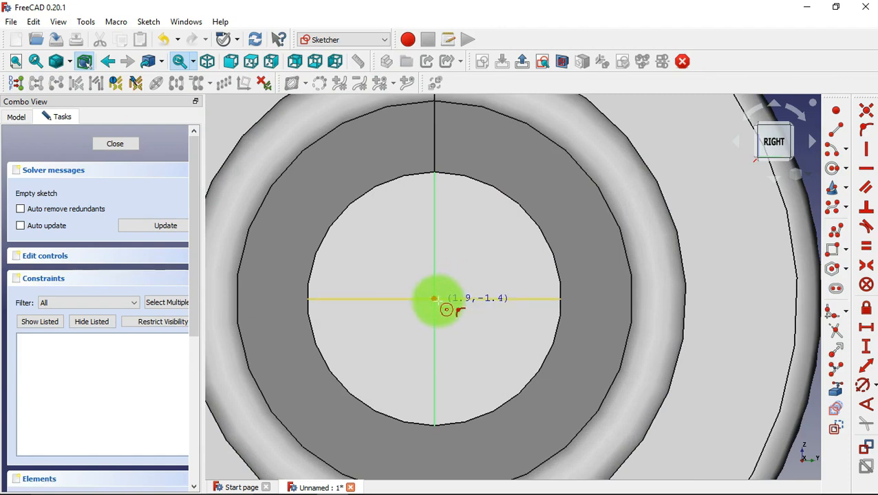
click(433, 298)
click(474, 321)
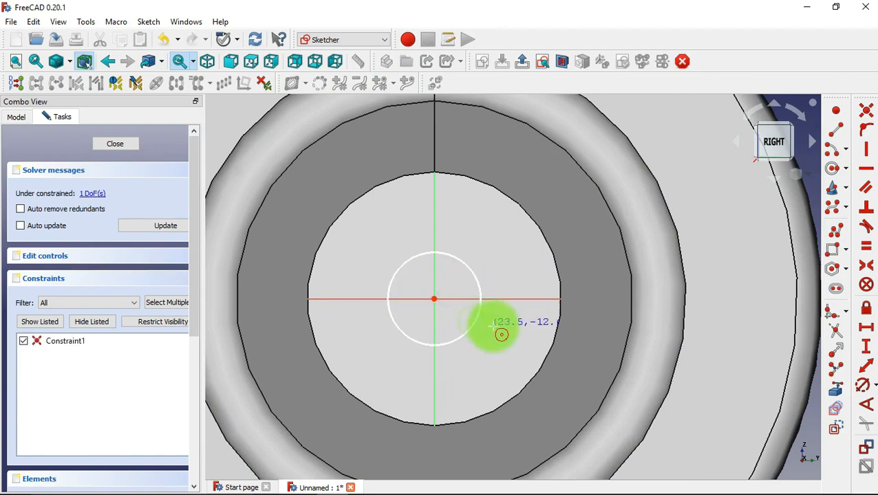
Step: Set the centre circle's diameter to 60 mm
click(862, 385)
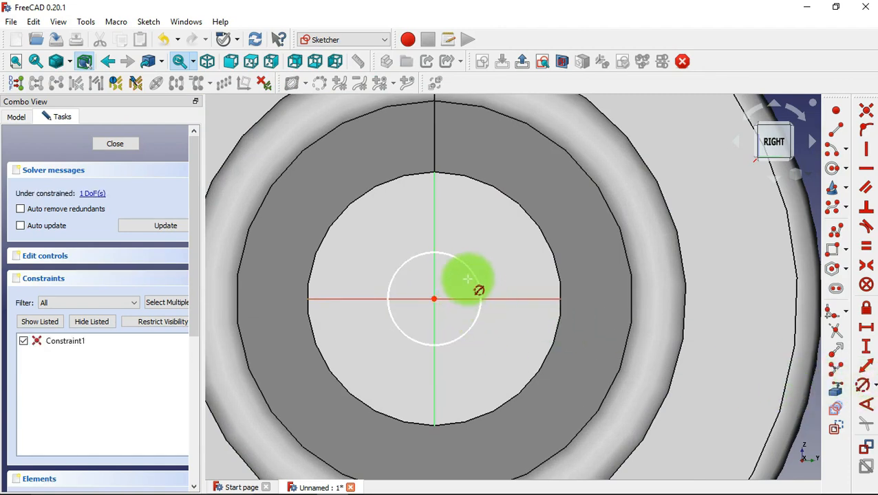
click(477, 286)
text(60)
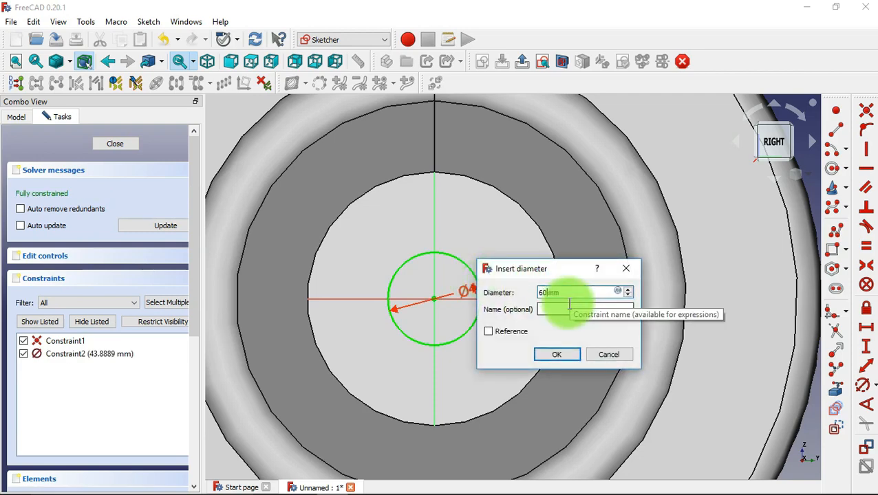
click(559, 355)
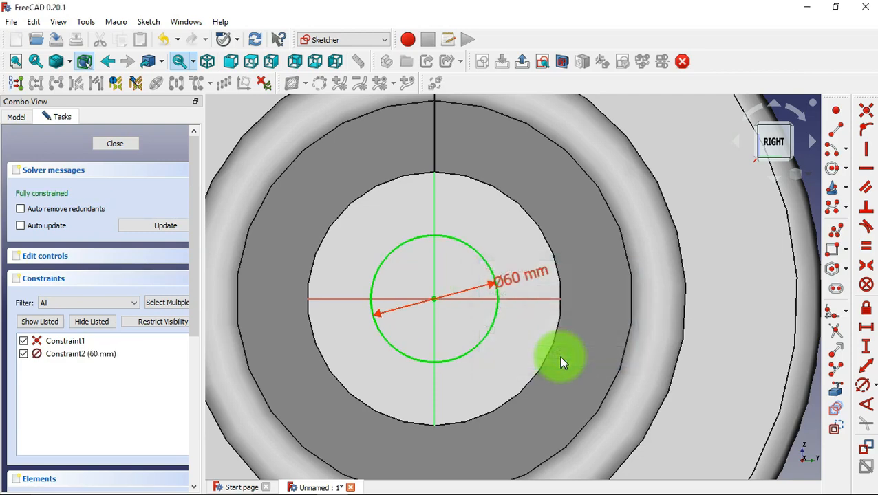
Step: Close the circle sketch and cut it as a 5 mm deep pocket through the hub face
click(125, 148)
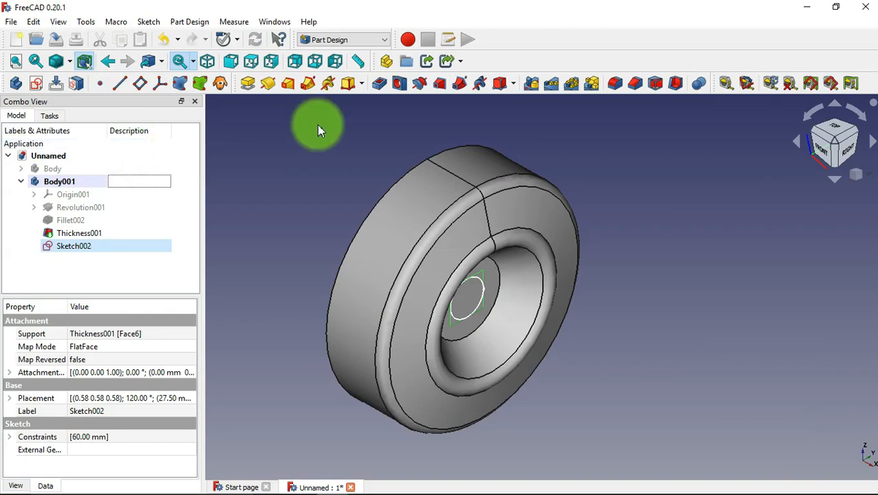
click(380, 85)
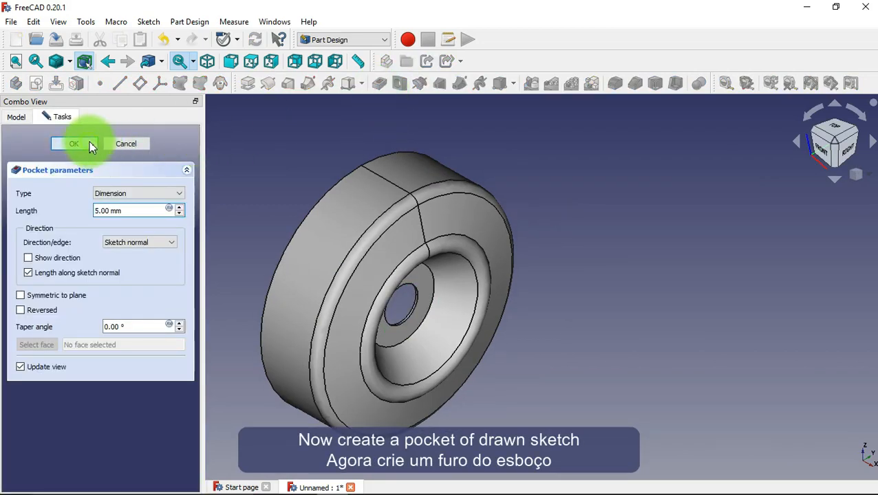
click(90, 146)
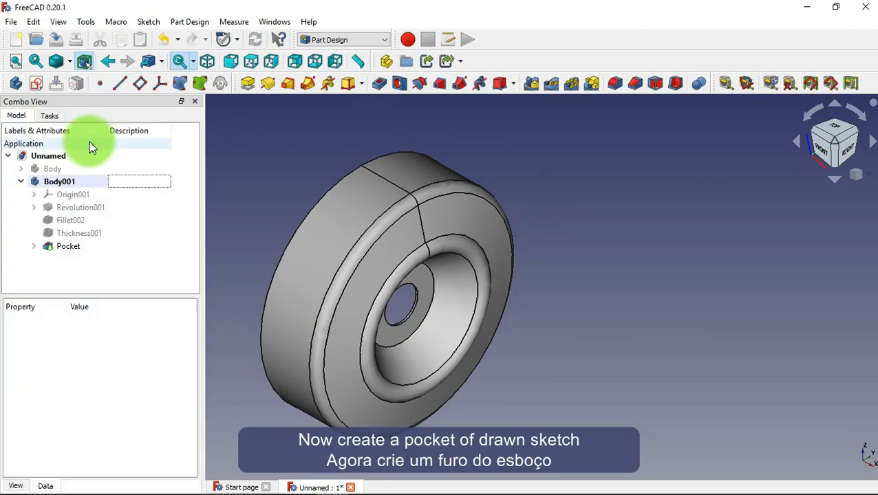
Step: Create a sketch on the hub face around the centre hole and draw a circle about 20 mm in diameter centred on the horizontal axis
click(428, 314)
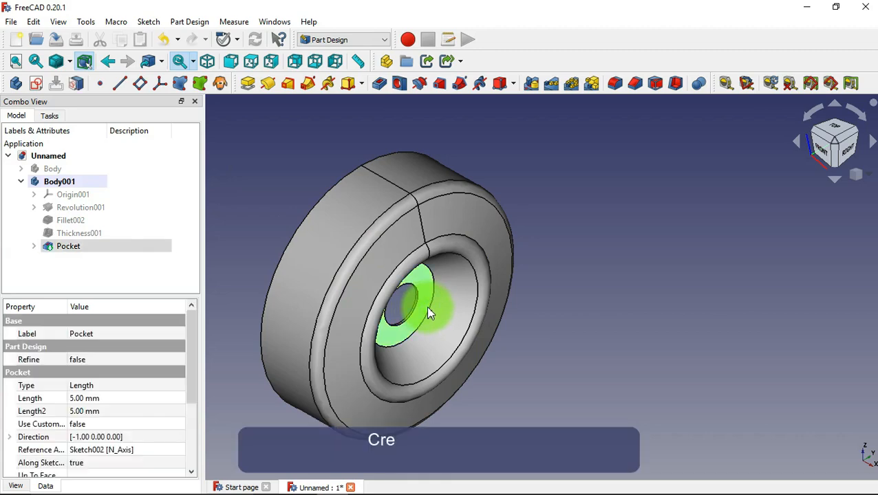
click(38, 84)
scroll(311, 224, up, 3)
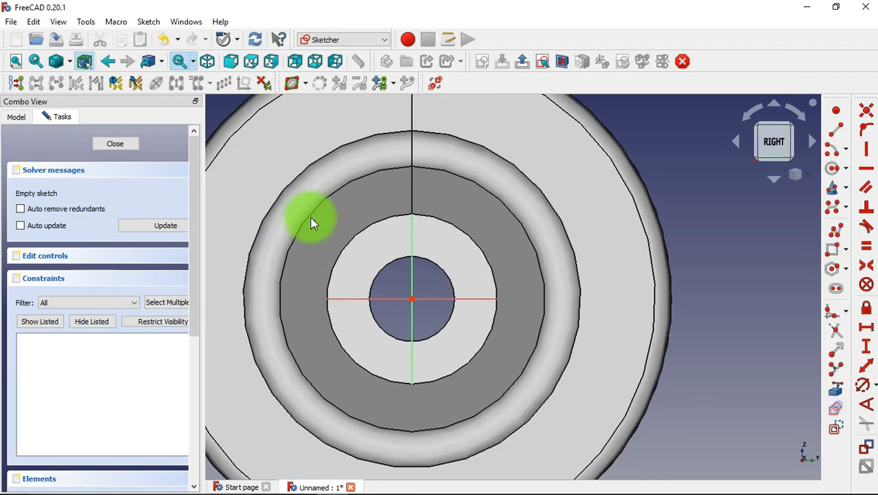
scroll(311, 224, up, 1)
click(835, 168)
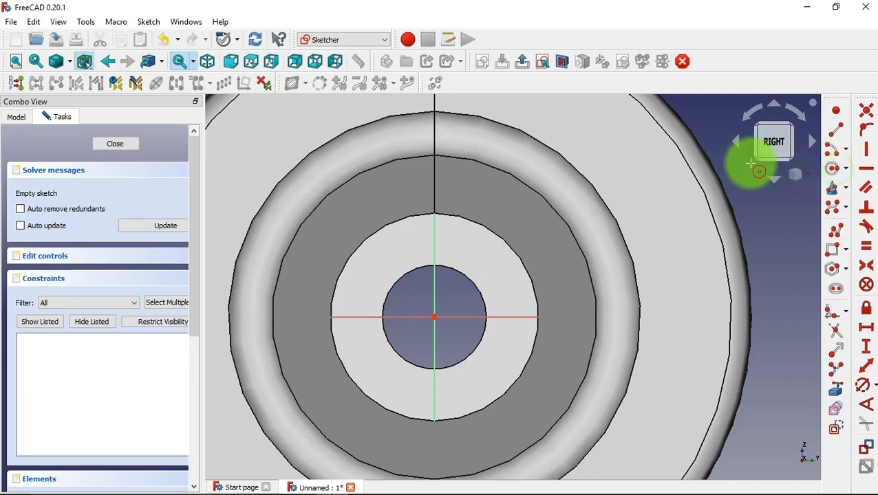
click(515, 321)
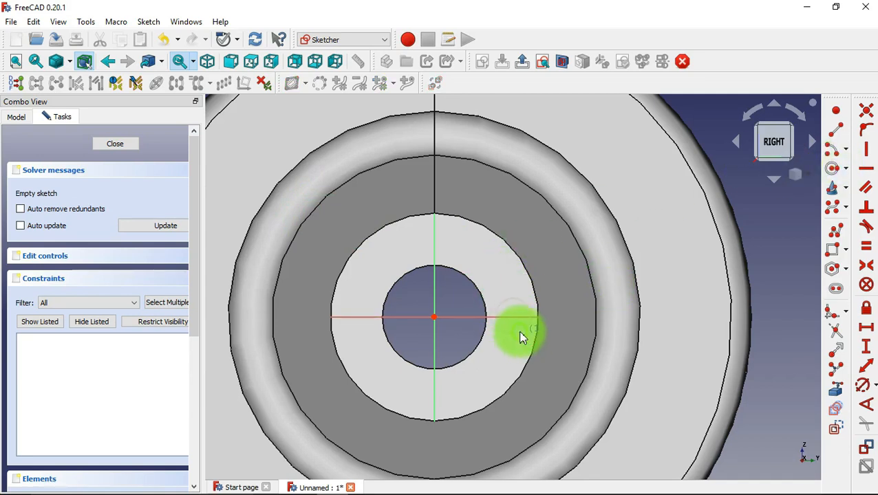
click(520, 334)
Step: Set the diameter of the small bolt-hole circle on the hub face to 12.5 mm
click(863, 386)
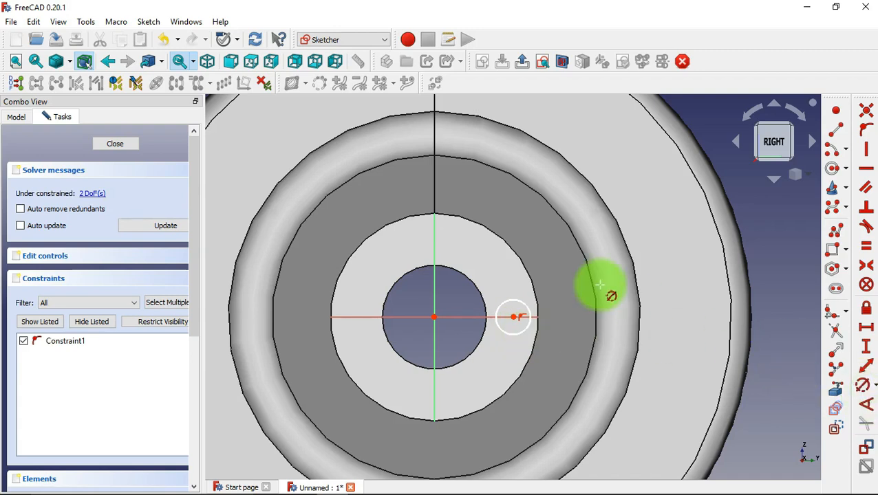
click(523, 310)
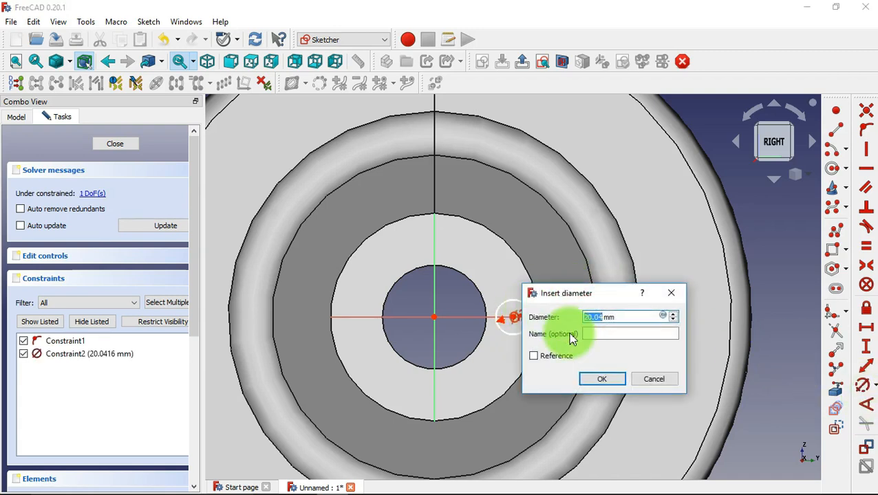
text(12.5)
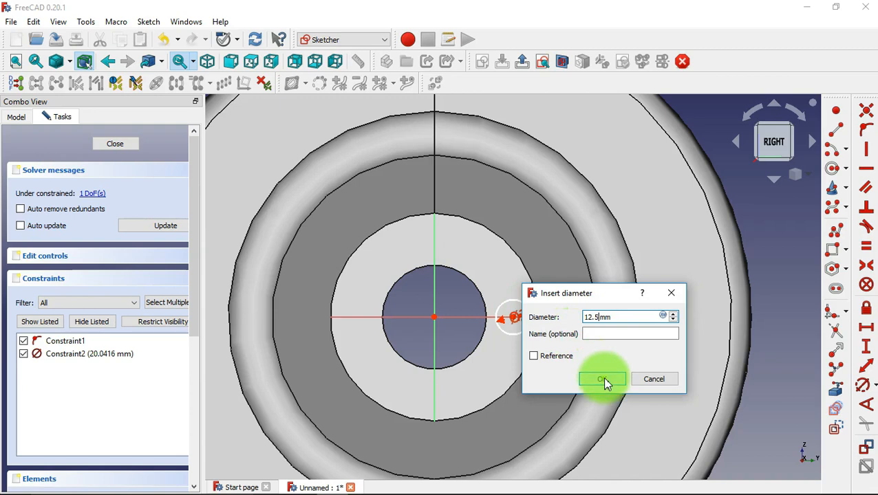
click(603, 379)
Step: Constrain the horizontal distance between the bolt-hole circle's centre and the origin to 44 mm
click(865, 328)
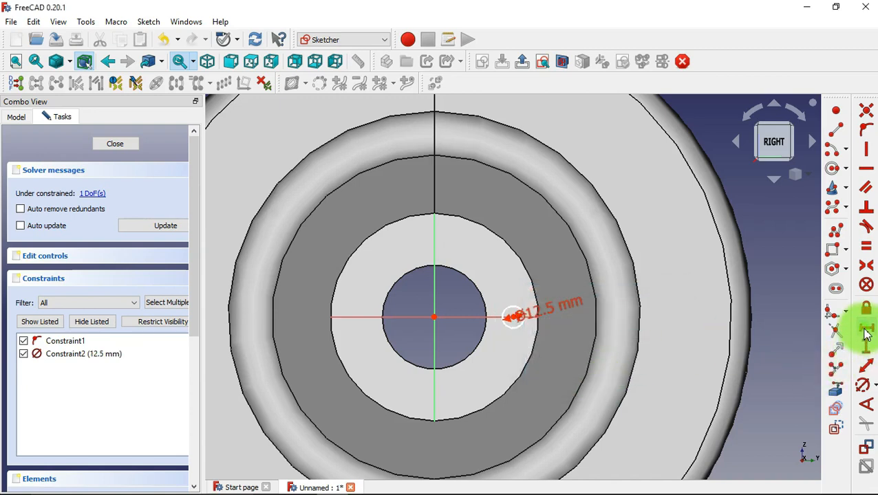
click(516, 317)
click(434, 317)
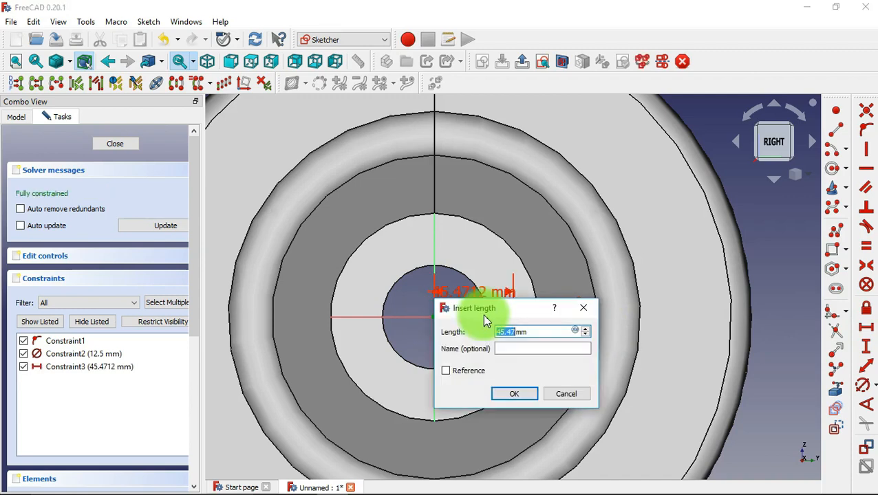
text(44)
click(514, 389)
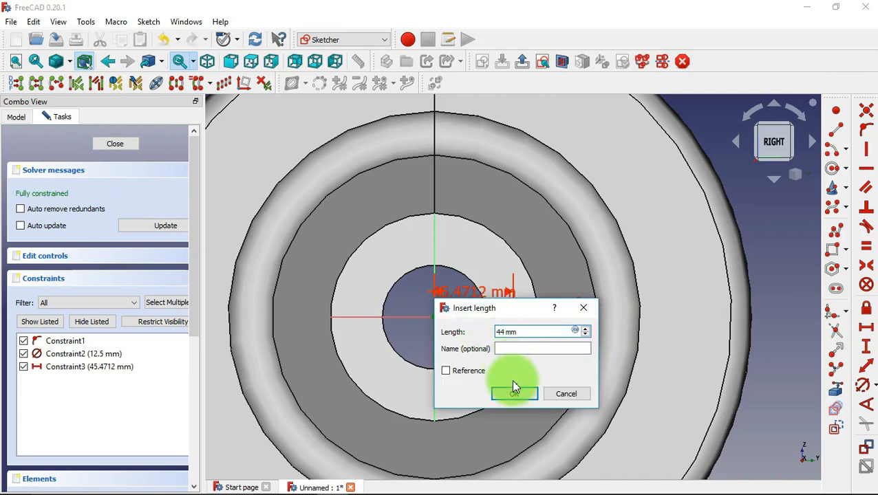
Step: Close the bolt-hole sketch and cut it as a 5 mm deep pocket through the hub face
click(133, 144)
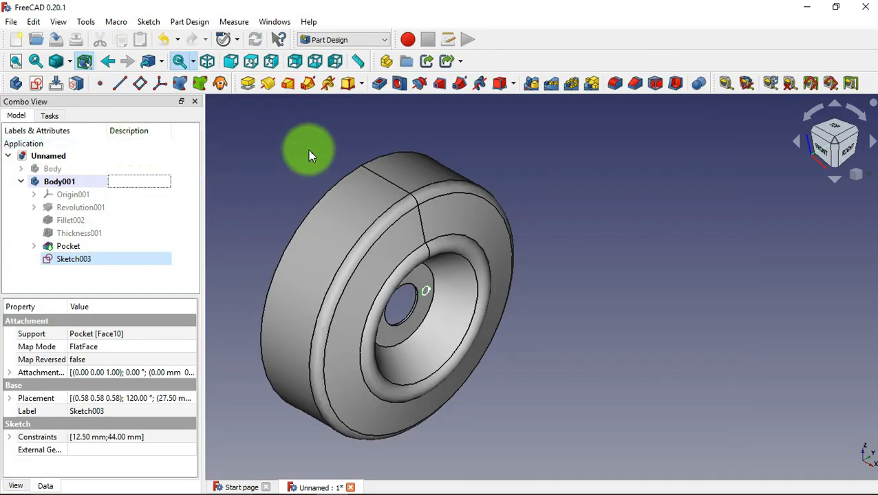
click(380, 84)
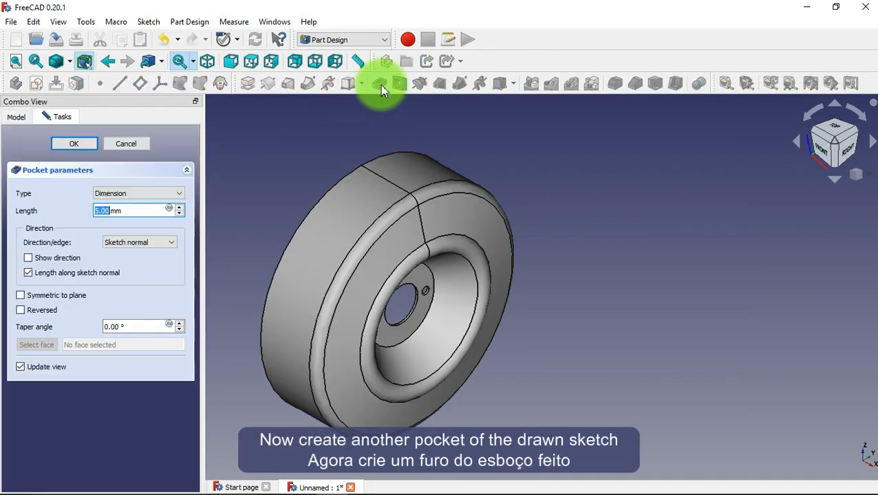
click(74, 143)
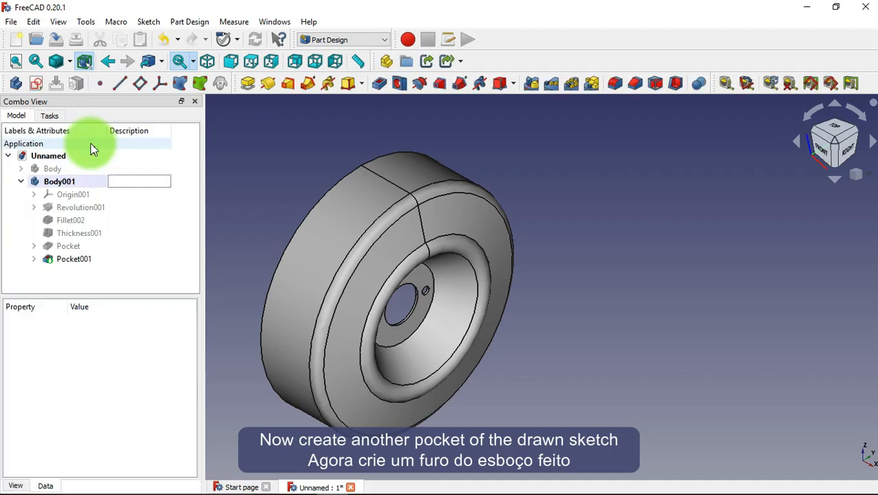
Step: Create a polar pattern of the bolt-hole pocket with 4 occurrences over 360° about the normal sketch axis
scroll(215, 318, up, 2)
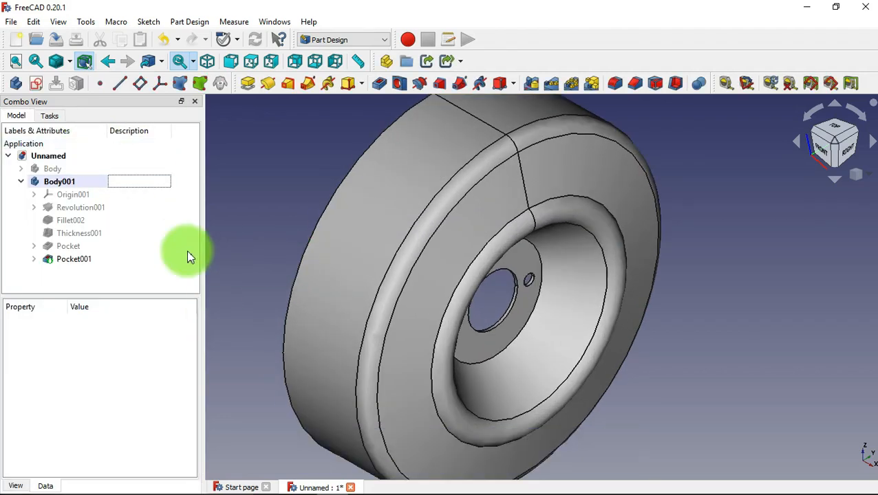
click(103, 261)
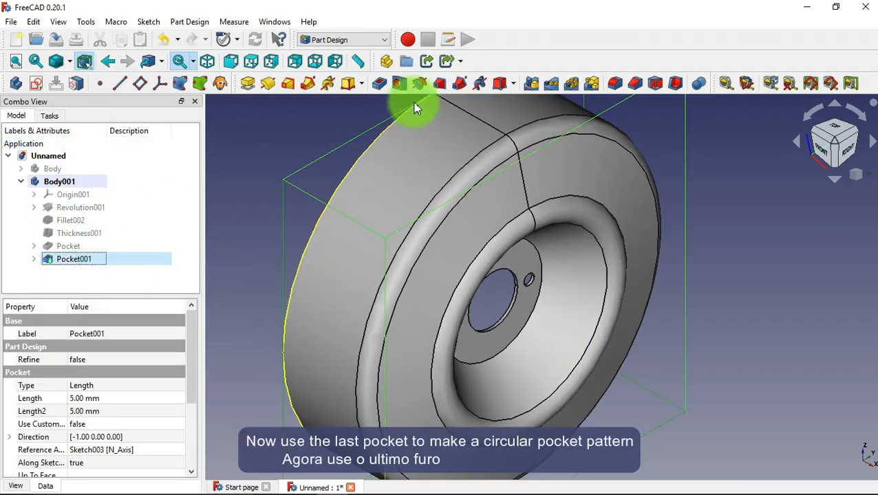
click(571, 83)
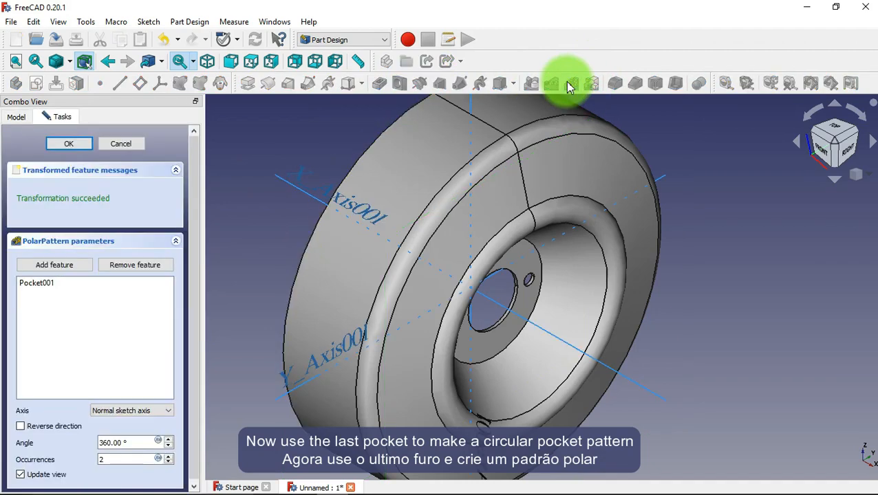
drag(195, 265, 201, 380)
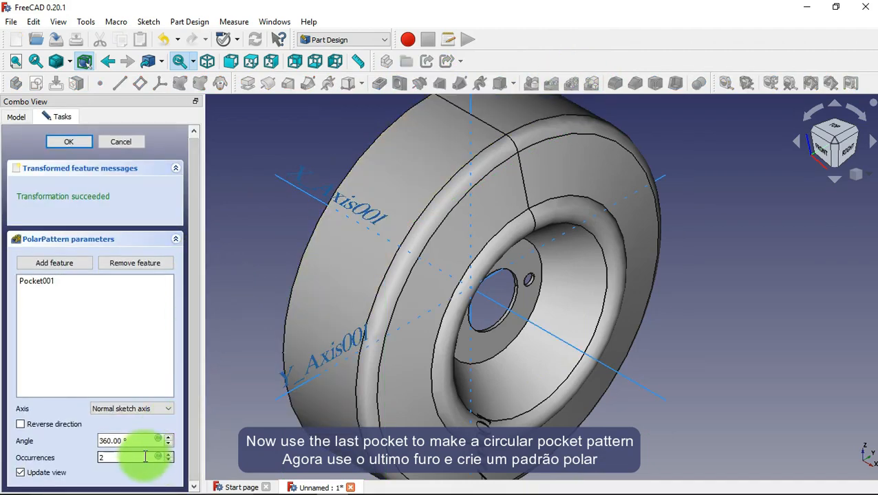
drag(144, 459, 91, 459)
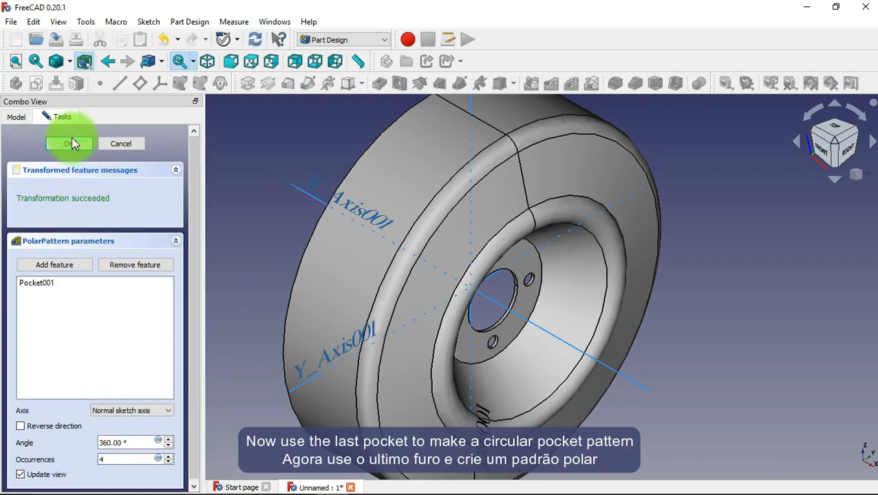
click(75, 143)
Step: Create a datum plane attached to the wide conical face on the front of the wheel
mouse_move(717, 362)
middle_down()
mouse_move(653, 355)
mouse_move(709, 354)
middle_up()
click(211, 62)
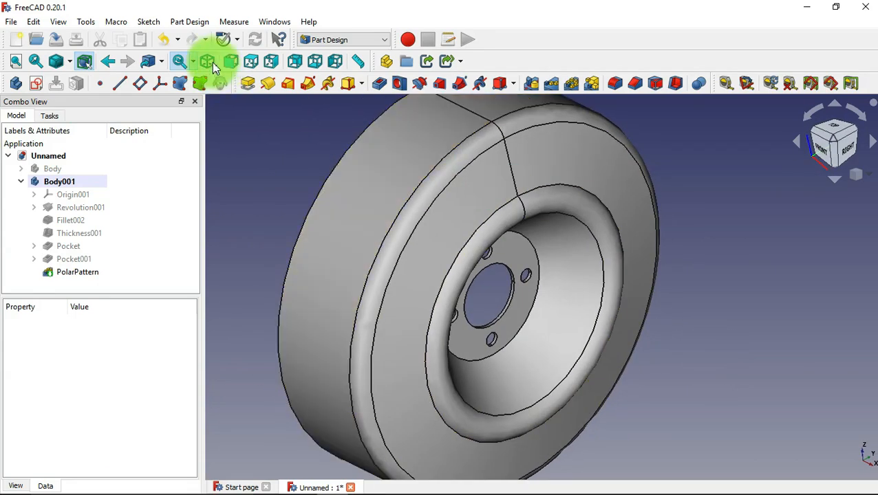
click(421, 277)
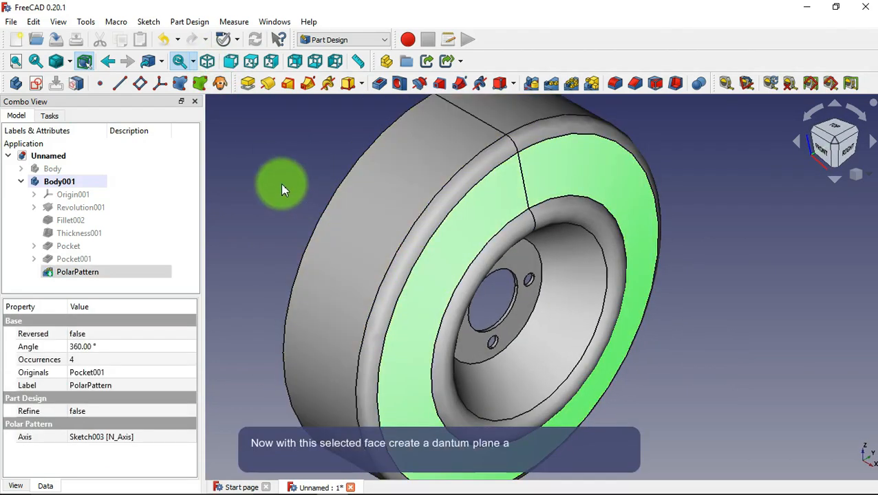
scroll(281, 183, down, 2)
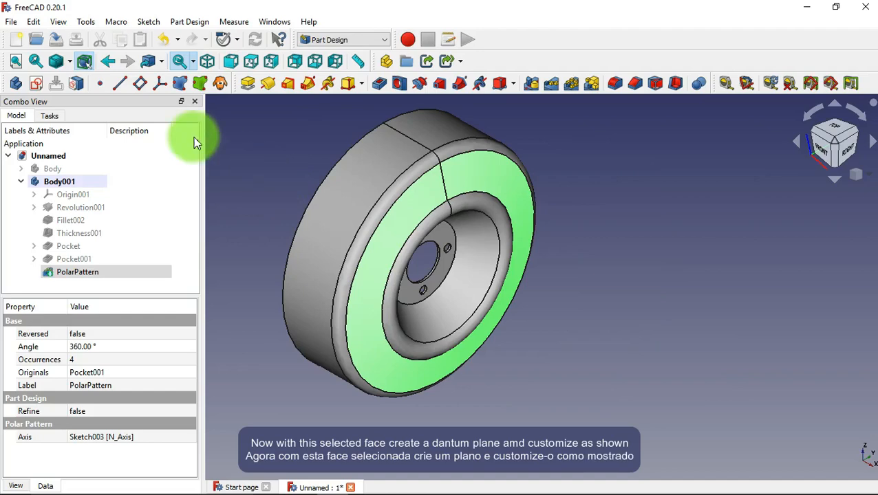
click(140, 83)
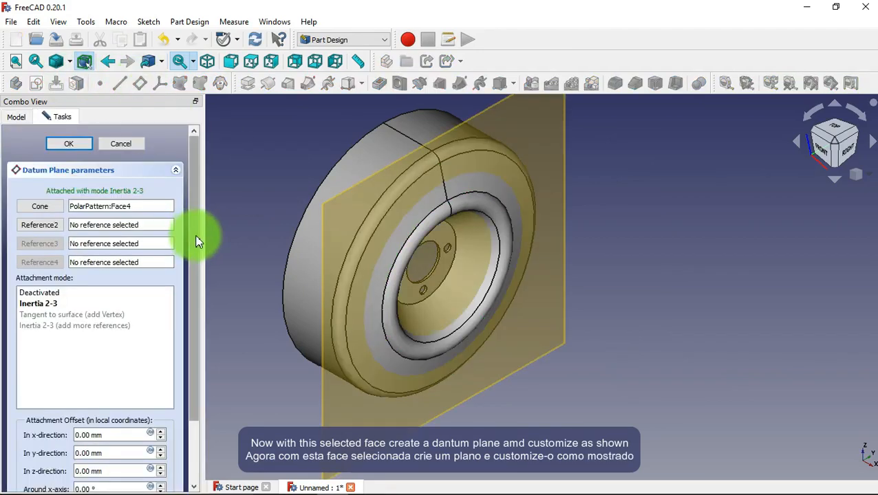
Step: Offset the datum plane 34 mm in the z-direction, rotate it -14.04° around the x-axis, and accept it
drag(196, 237, 203, 386)
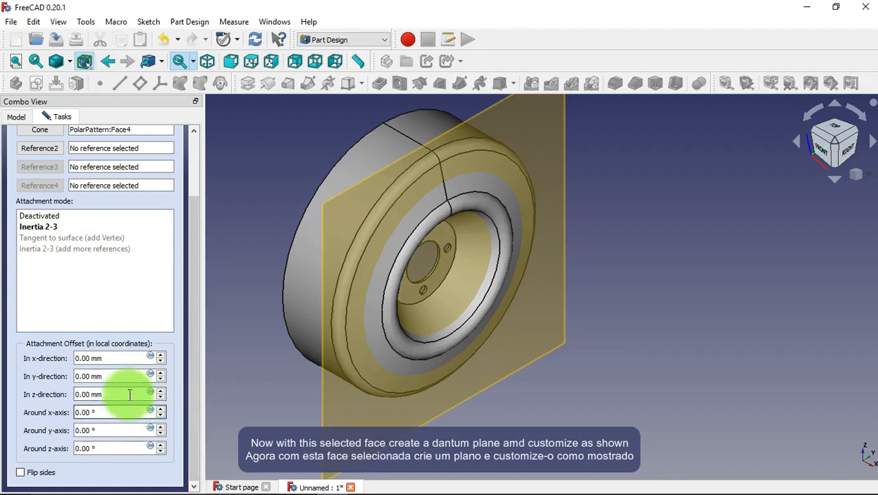
click(107, 396)
drag(107, 397, 69, 398)
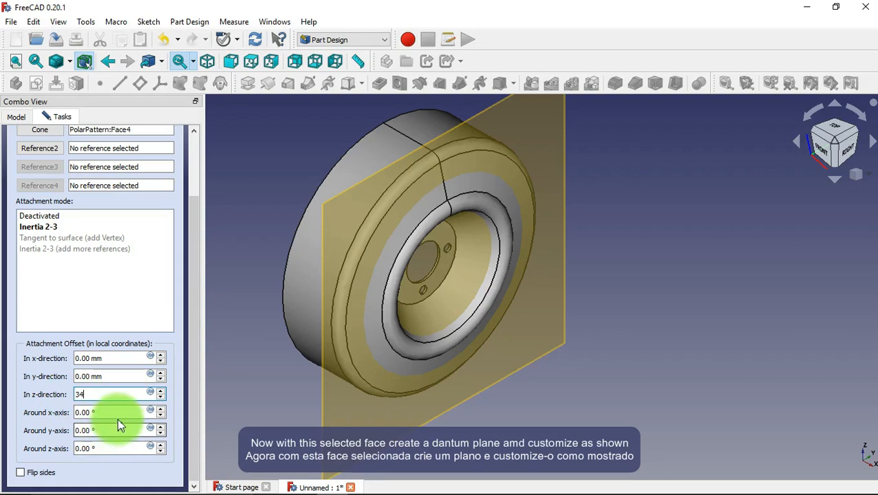
drag(122, 413, 58, 418)
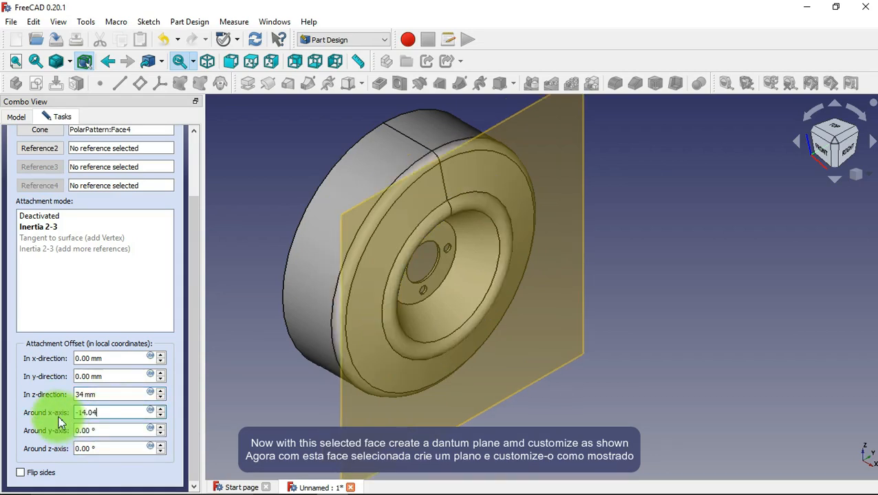
drag(190, 413, 186, 206)
click(62, 145)
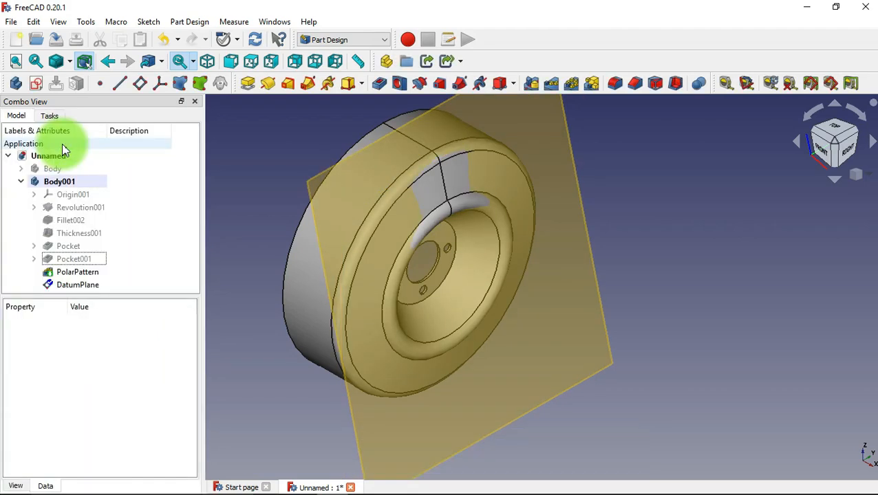
Step: Create a sketch on the tilted datum plane and switch on the section view of the wheel
scroll(260, 245, down, 3)
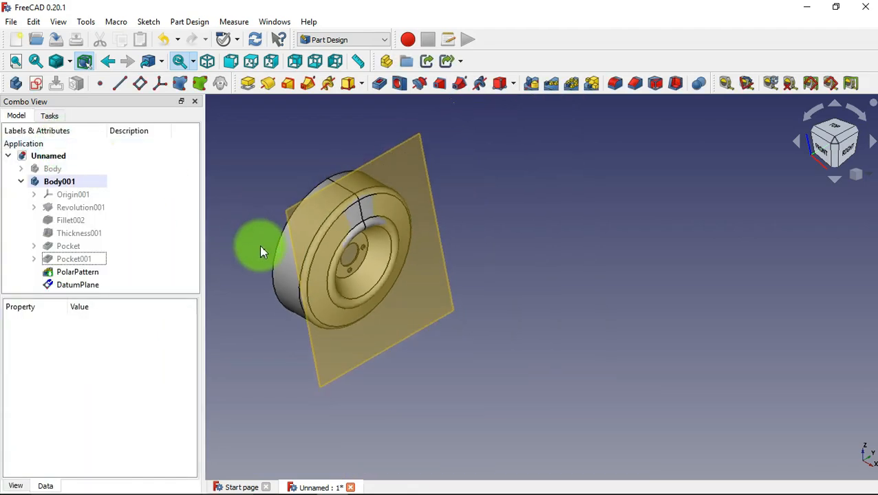
click(40, 83)
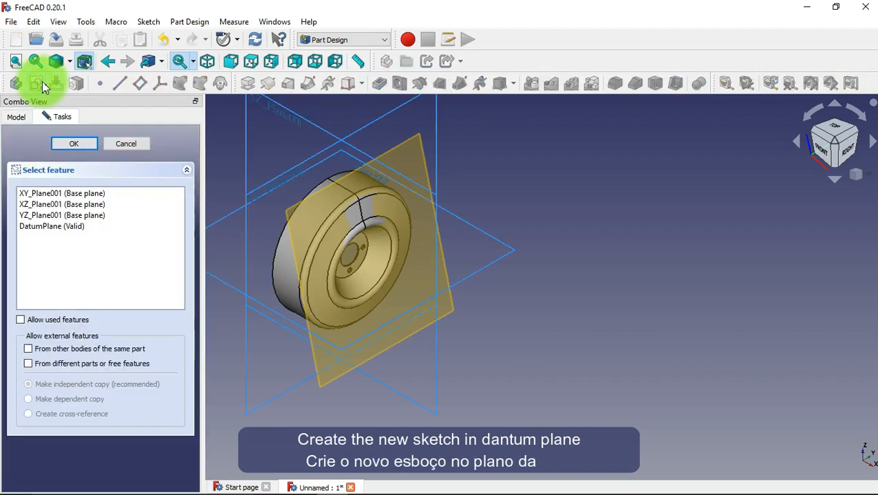
click(441, 246)
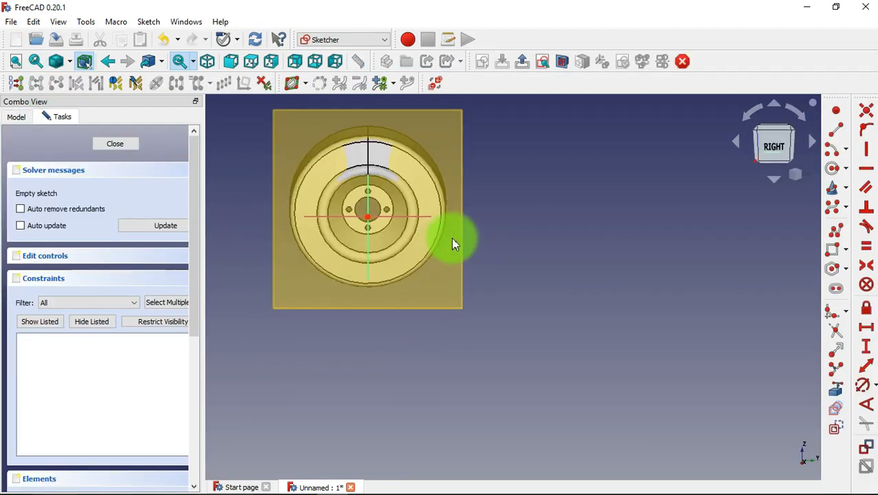
scroll(554, 329, down, 2)
scroll(441, 180, up, 3)
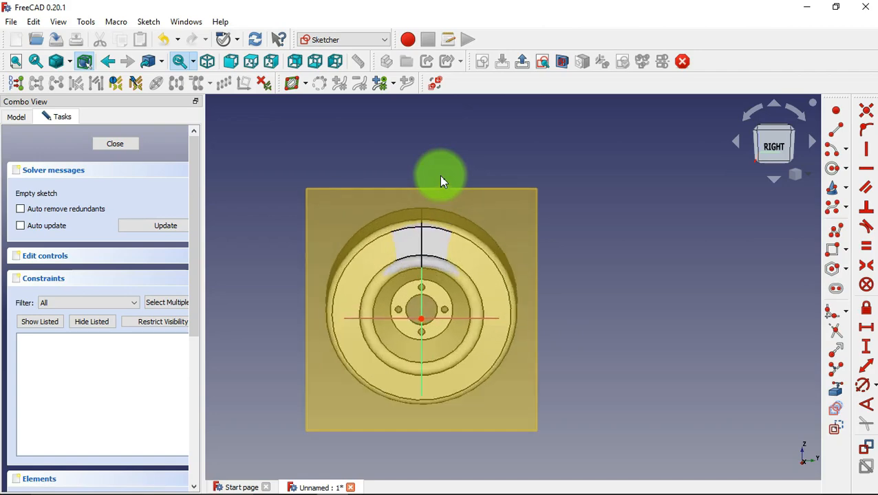
click(562, 63)
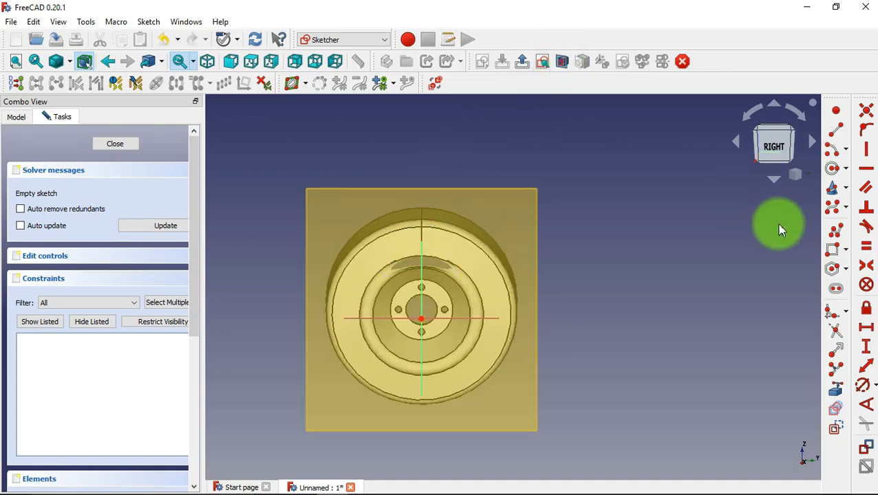
Step: Draw a circle about 64 mm in diameter on the conical face, centred on the vertical axis above the hub
click(832, 168)
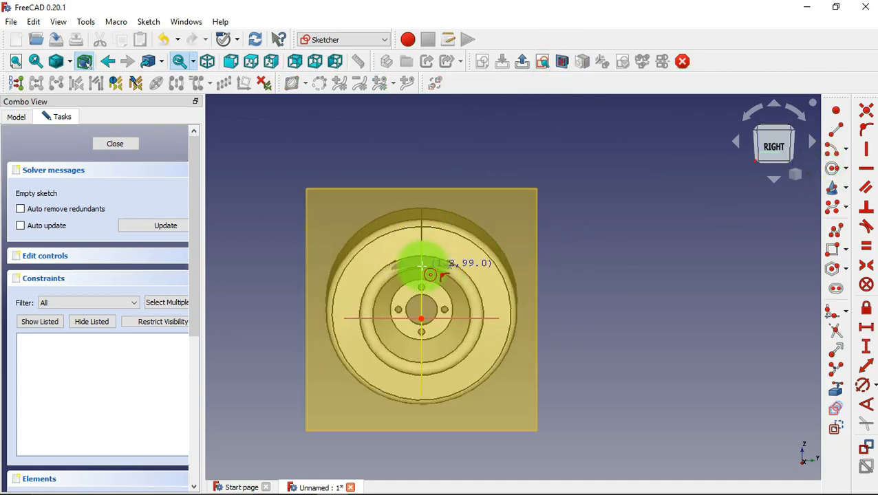
scroll(422, 261, up, 3)
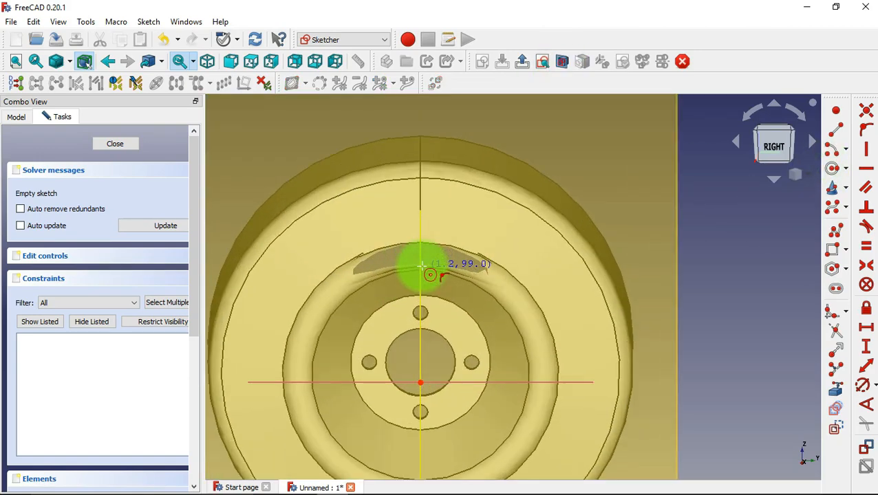
click(421, 223)
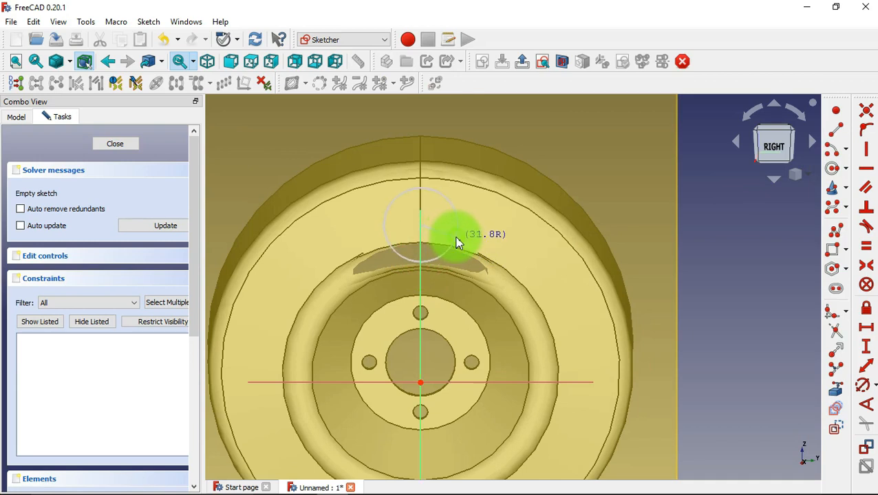
click(457, 243)
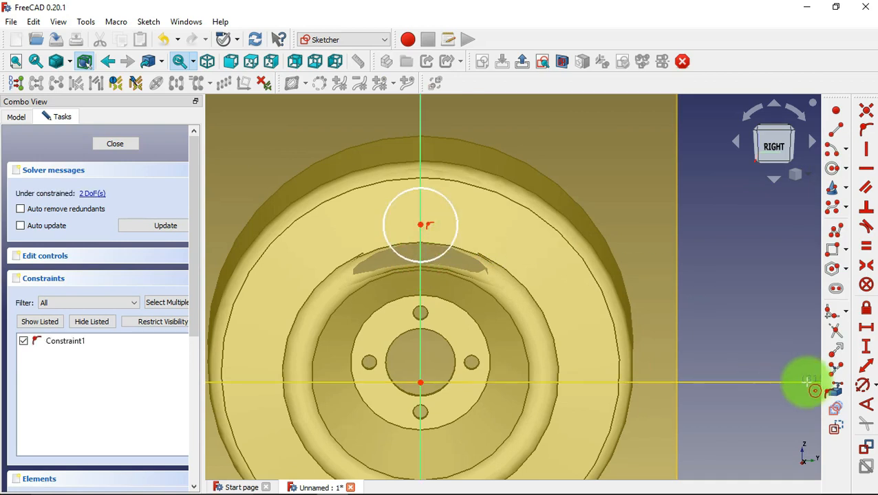
Step: Set the diameter of the circle on the conical face to 40 mm
click(862, 384)
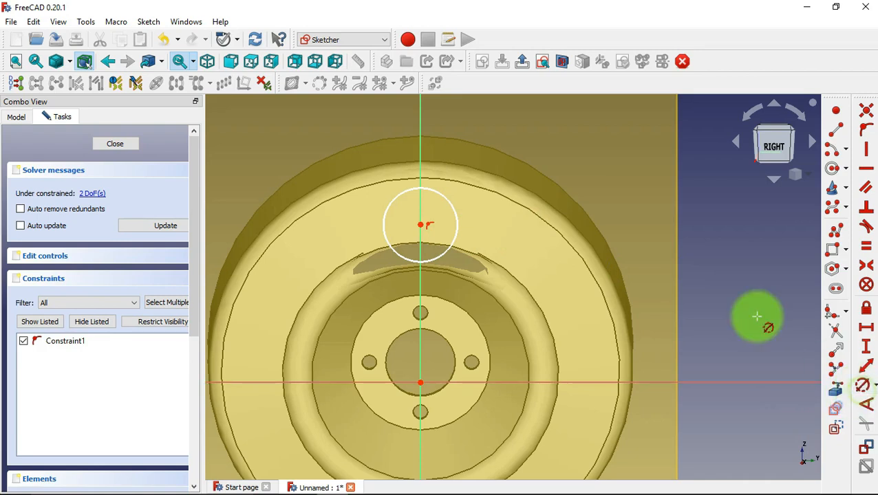
click(455, 210)
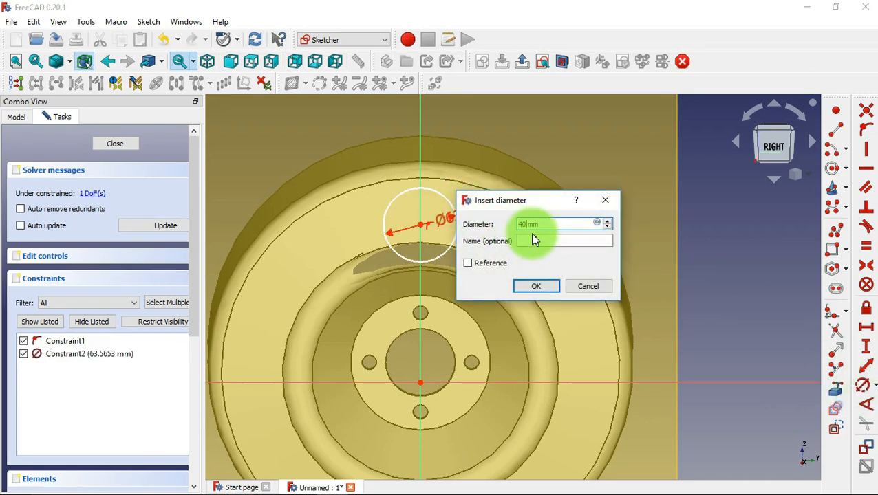
click(551, 286)
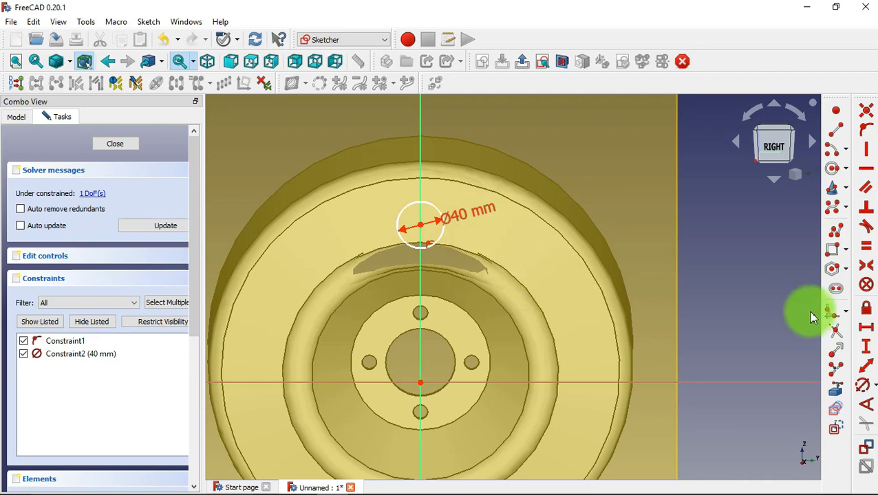
Step: Dimension the circle centre's vertical distance from the sketch origin as 144 mm and close the sketch
click(866, 345)
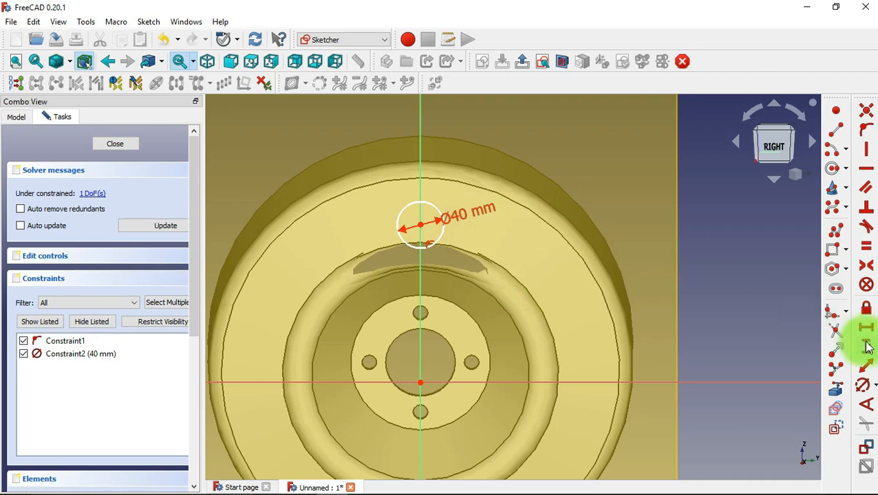
click(421, 225)
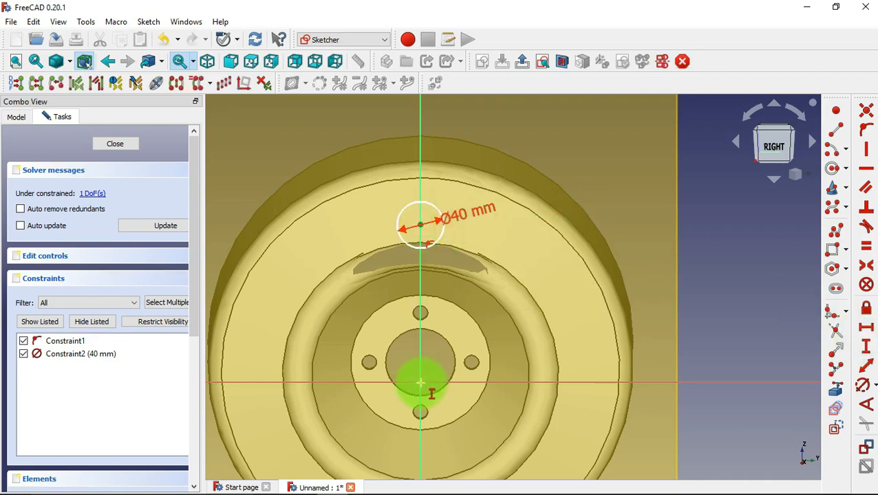
click(420, 382)
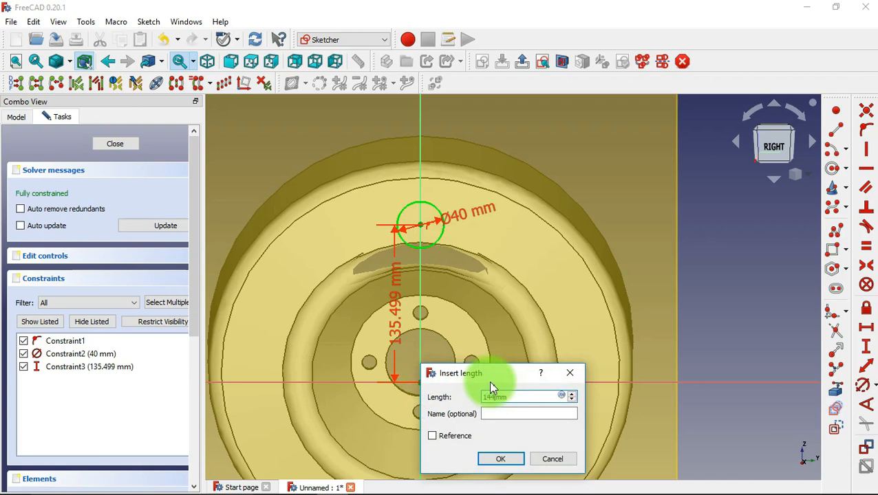
text(144)
click(501, 459)
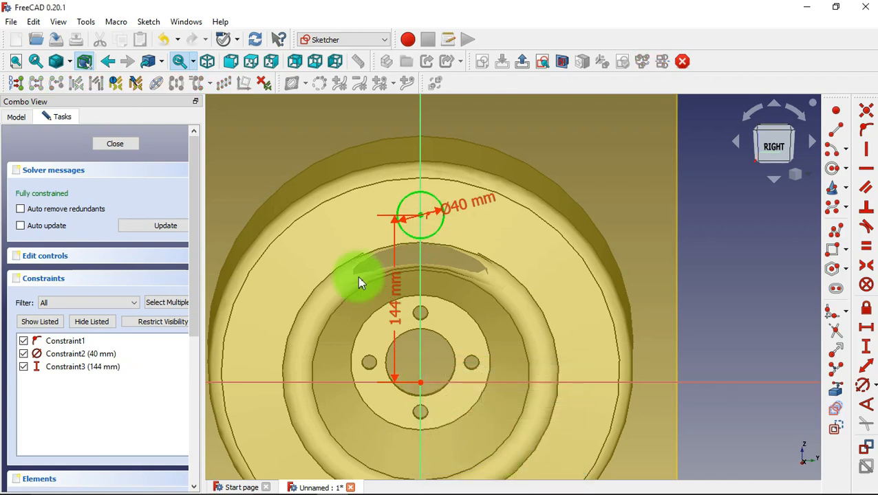
click(130, 144)
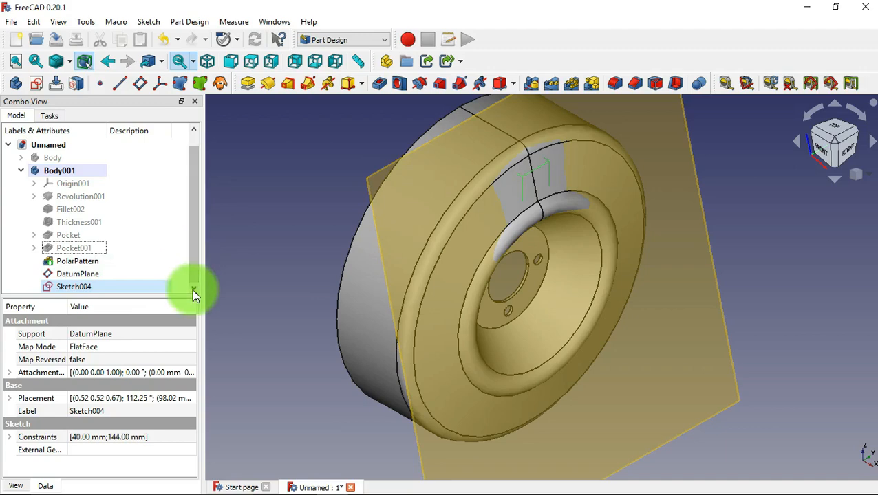
Step: Cut the 40 mm circle sketch through the wheel's conical face as a Through all pocket, symmetric to plane
click(167, 288)
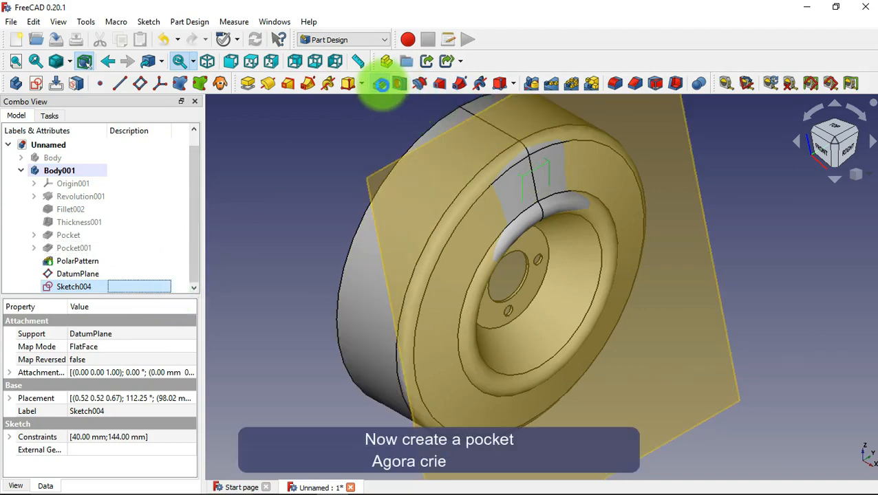
click(381, 84)
click(170, 196)
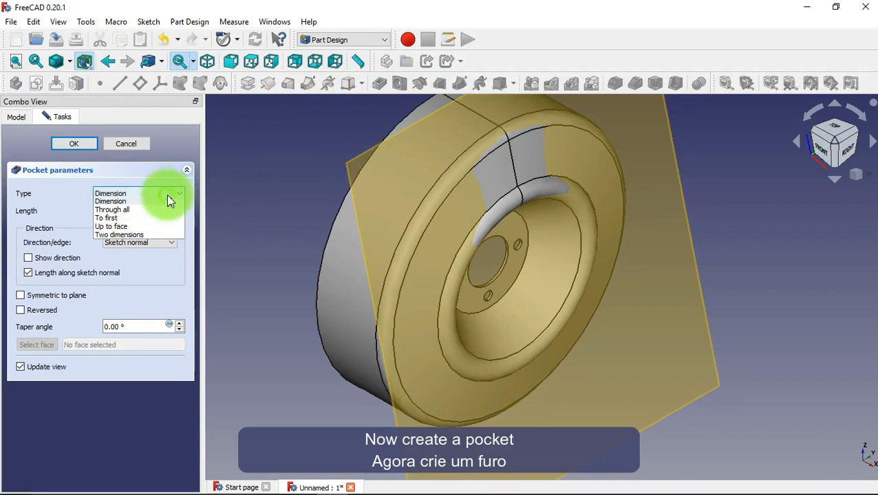
click(165, 210)
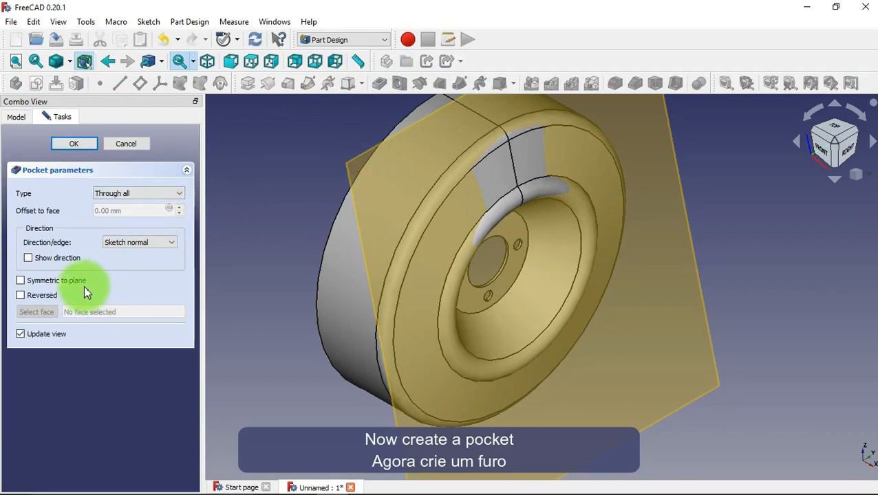
click(82, 288)
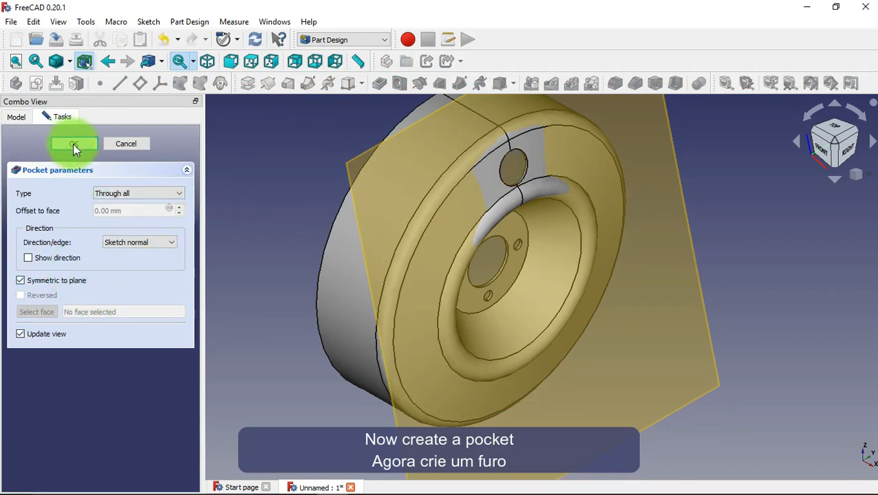
click(74, 146)
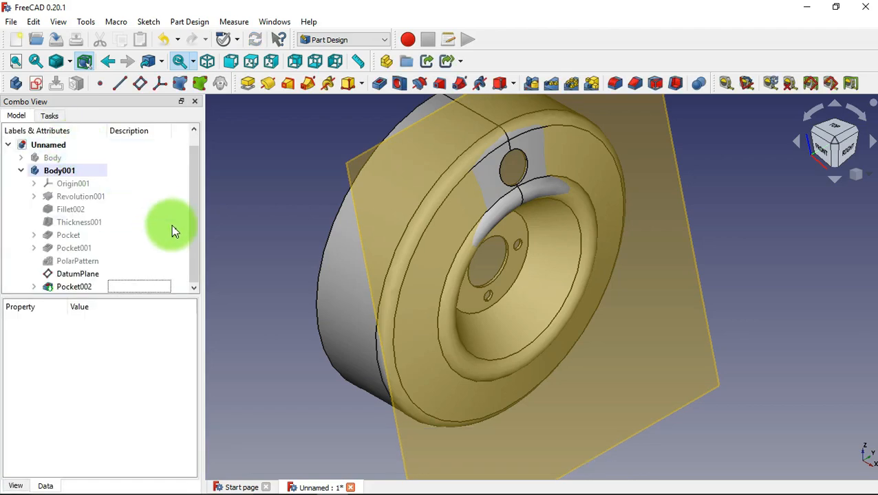
Step: Create a polar pattern of the round opening with 14 occurrences about the Base X axis
click(168, 287)
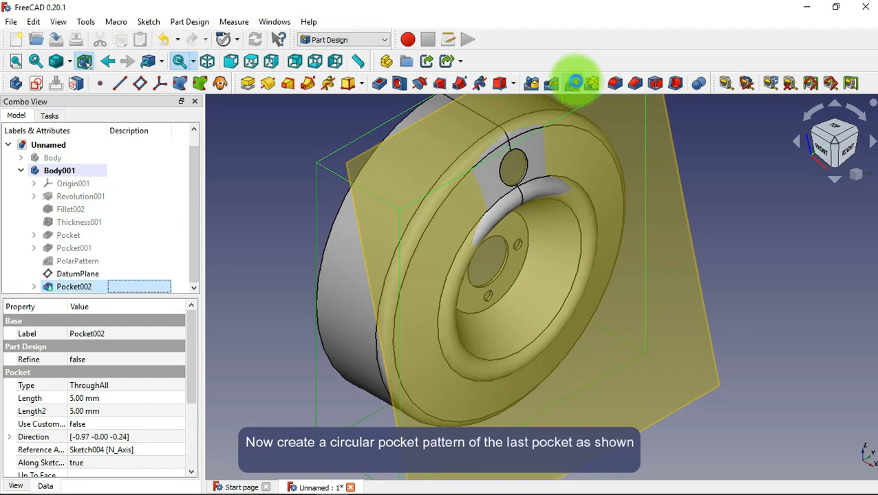
click(575, 82)
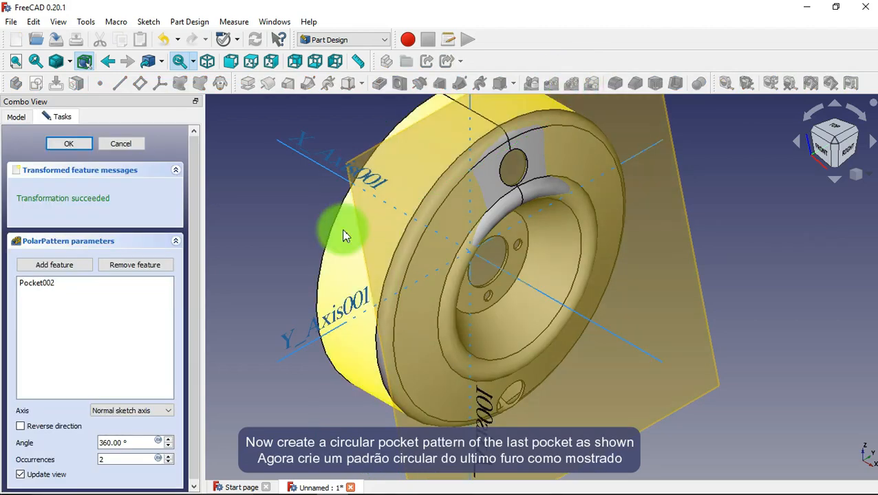
click(168, 411)
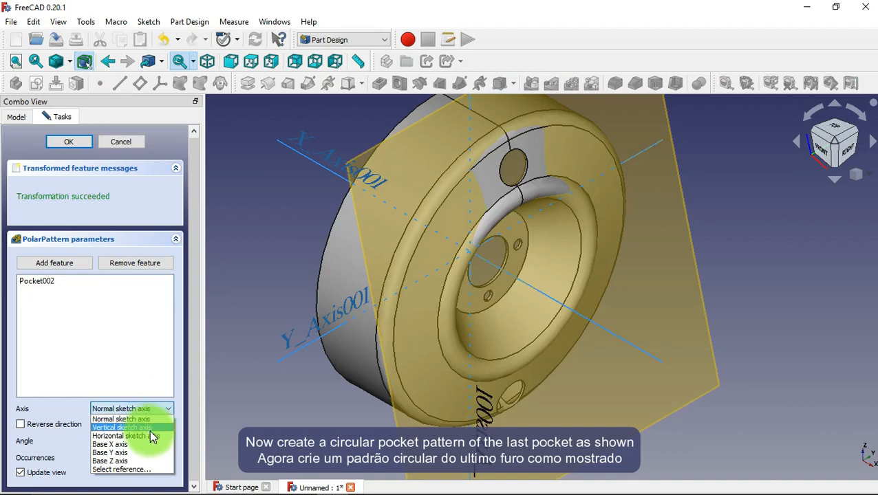
click(147, 445)
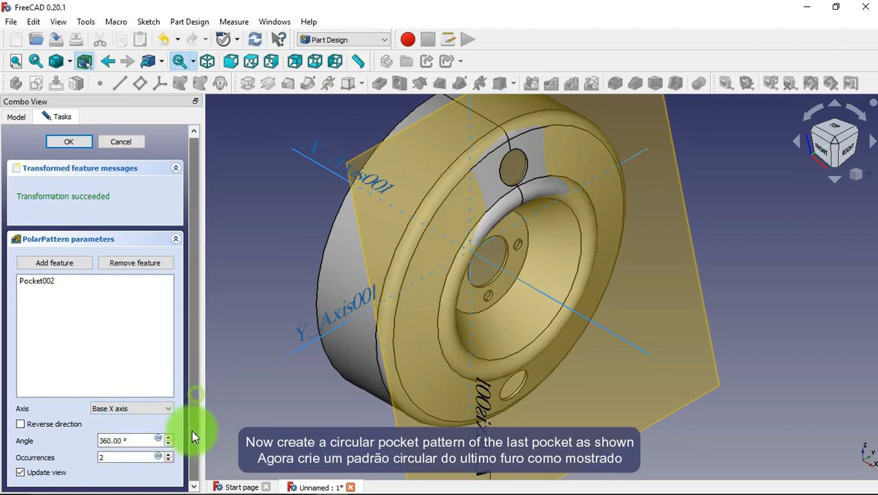
drag(134, 459, 92, 459)
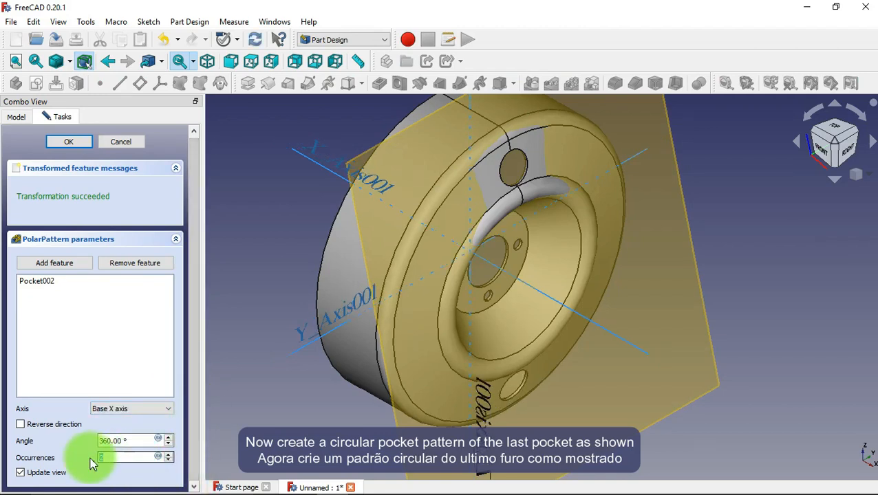
text(14)
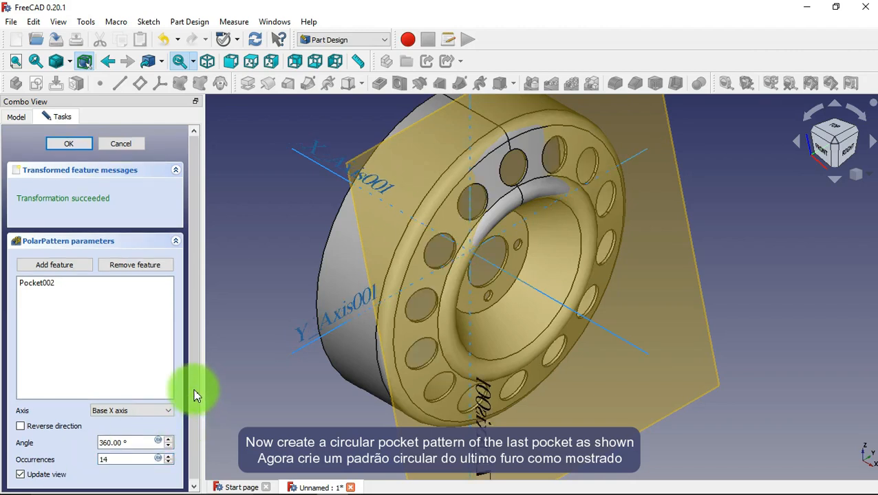
click(84, 146)
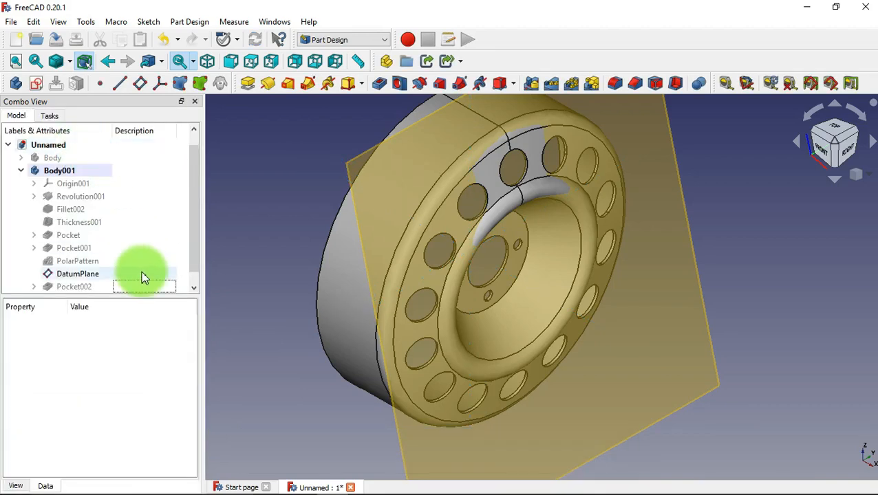
Step: Hide the tilted datum plane in the second body and clear the selection
click(150, 274)
key(space)
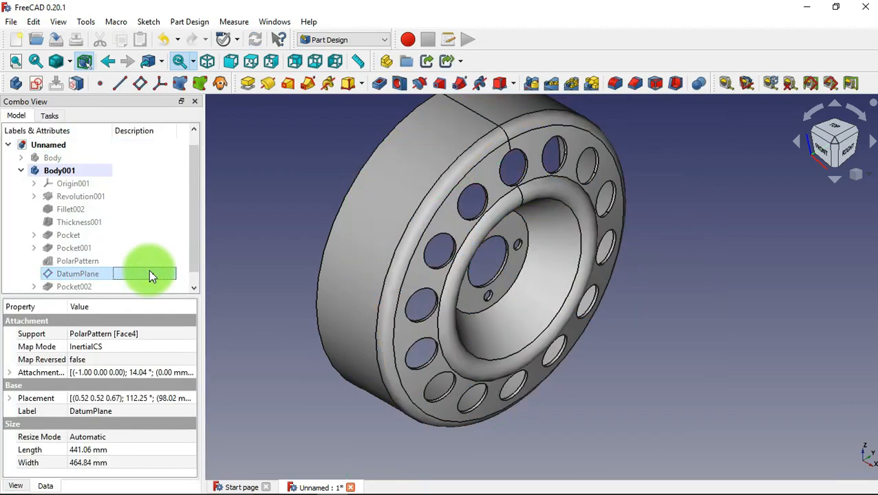
click(249, 302)
scroll(249, 303, down, 3)
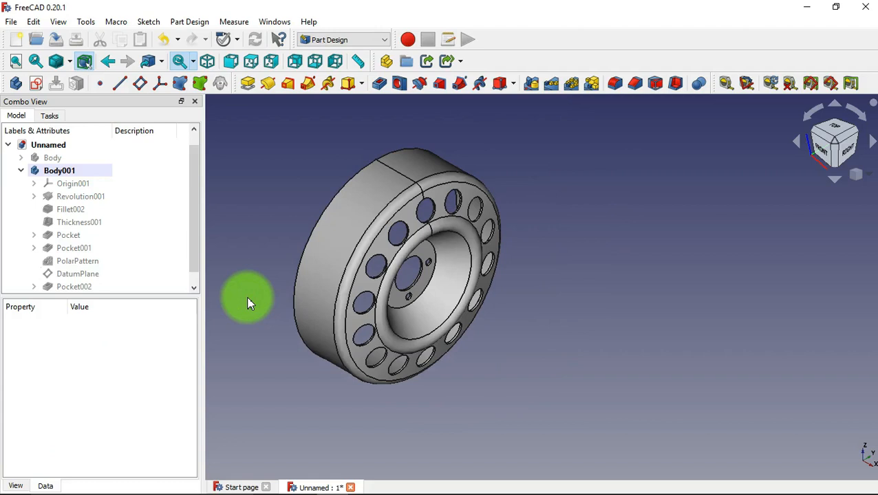
Step: Collapse the second body's feature tree and show the hidden rim body
click(22, 170)
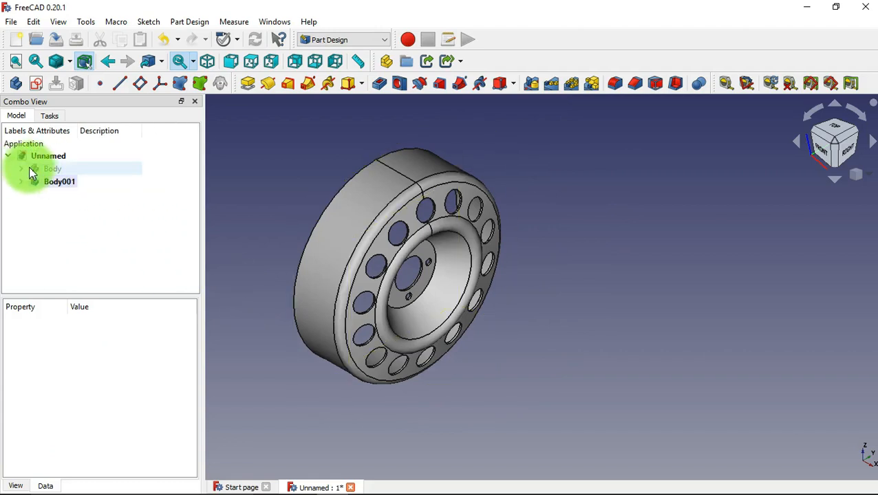
click(84, 170)
key(space)
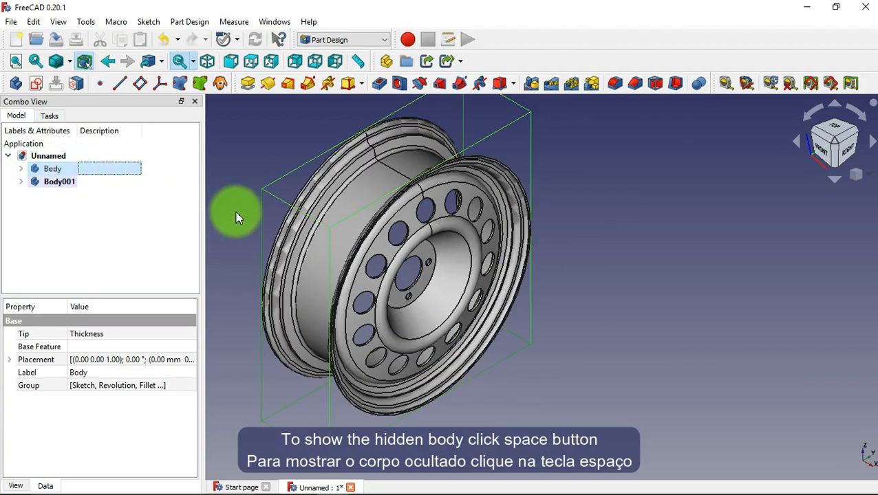
click(235, 211)
Step: Select both wheel bodies and set their display material to Aluminium
click(104, 184)
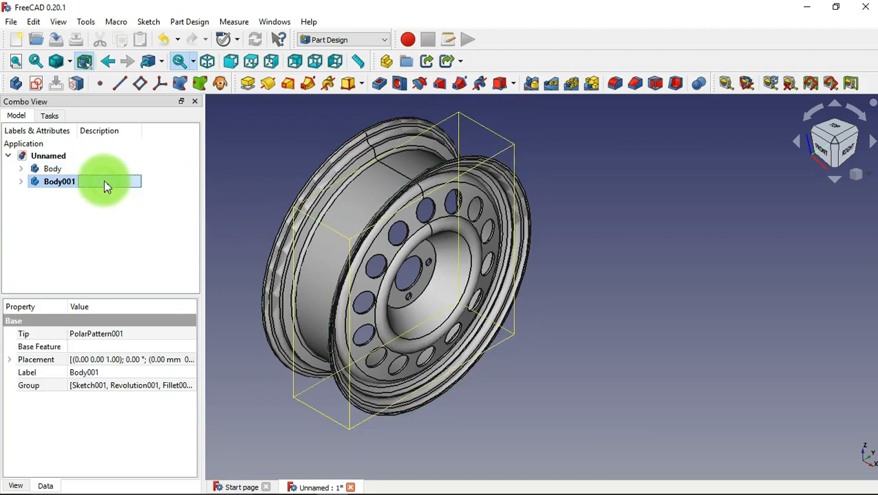
ctrl+click(109, 166)
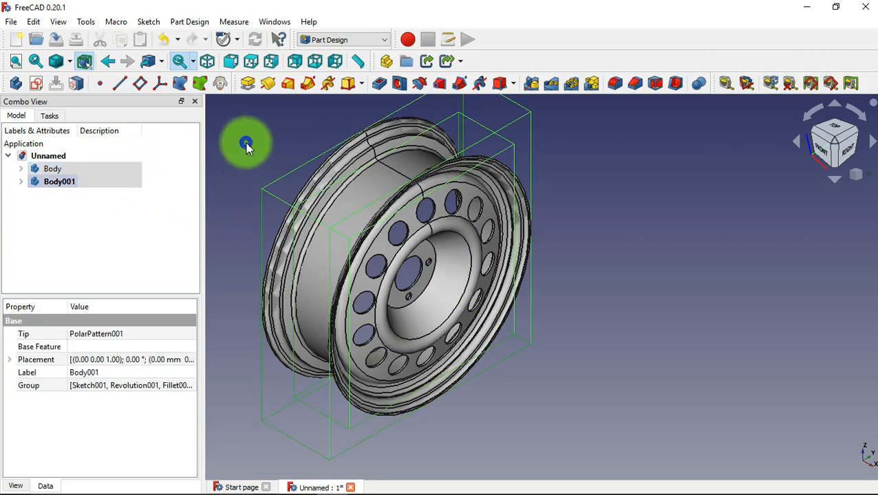
right_click(245, 142)
click(316, 272)
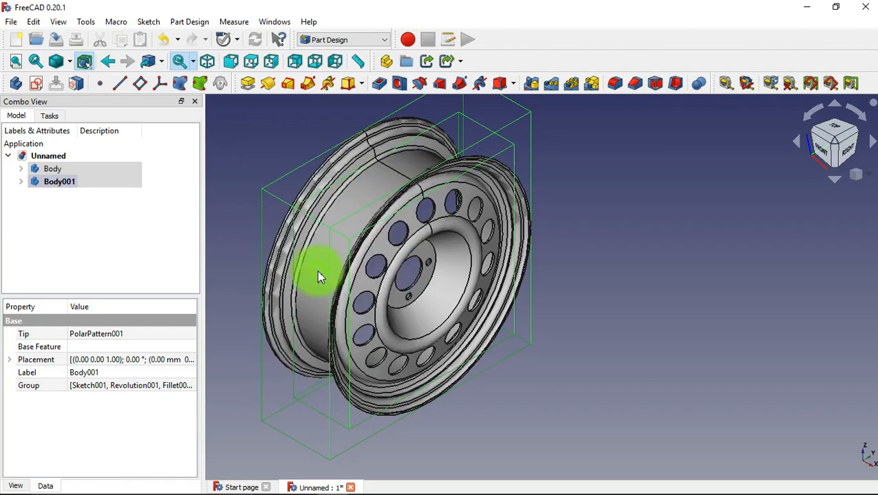
click(125, 220)
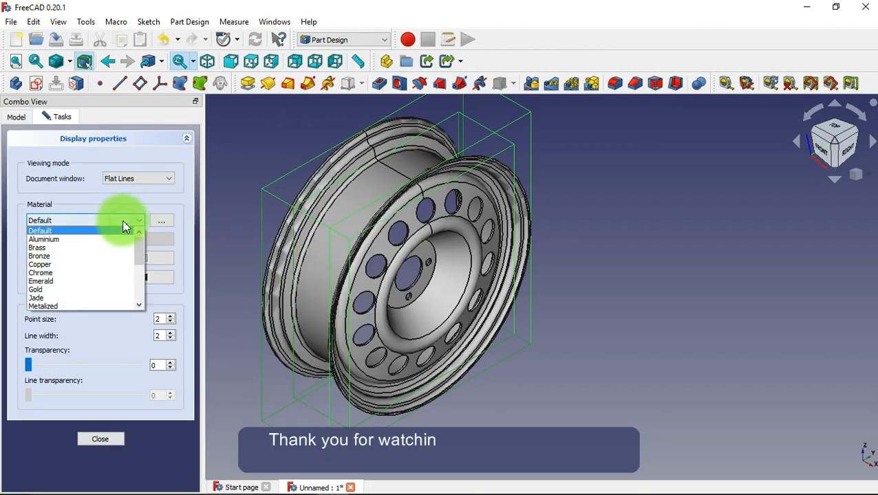
click(114, 236)
Step: Lighten the shape color of both bodies to grey #707070
click(140, 265)
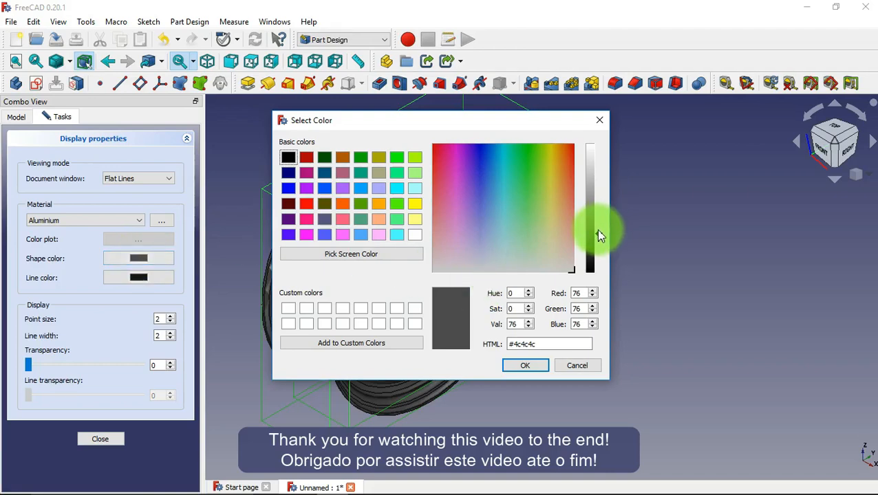
drag(596, 236, 596, 217)
click(542, 369)
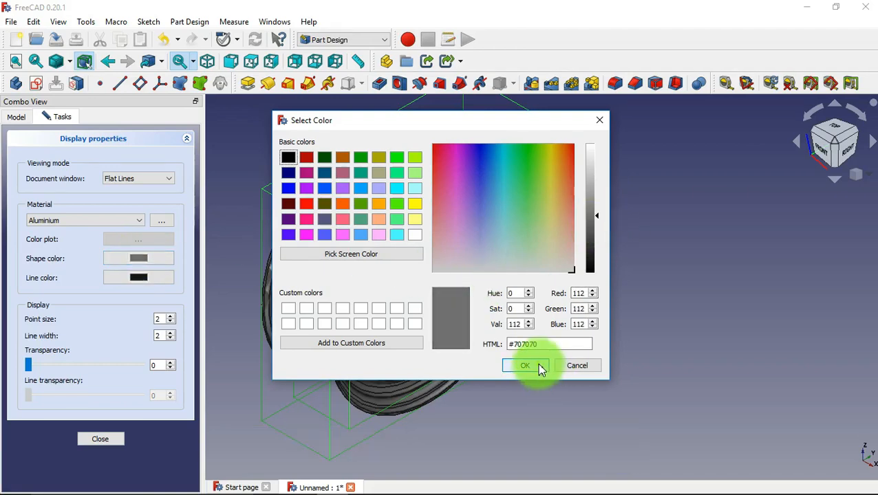
Step: Set both bodies' line width to 1 and shape color to light grey #bcbcbc, and close the display properties
click(171, 338)
click(157, 261)
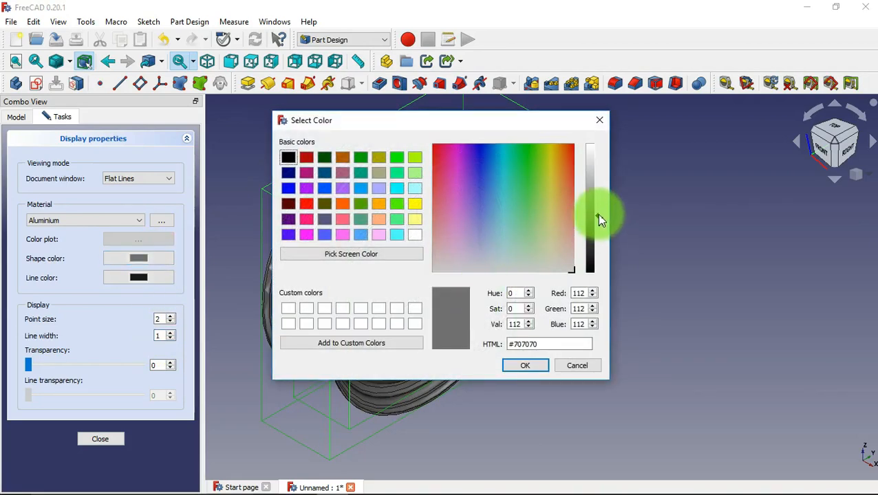
drag(598, 218, 592, 181)
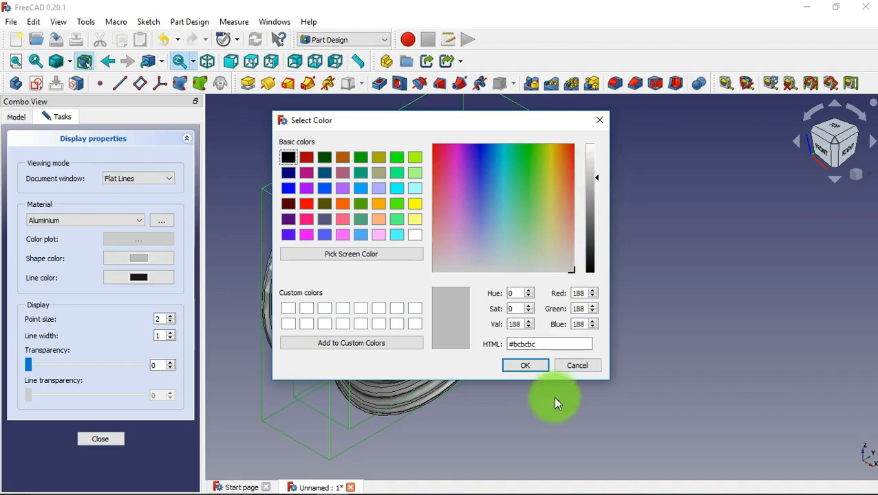
click(536, 370)
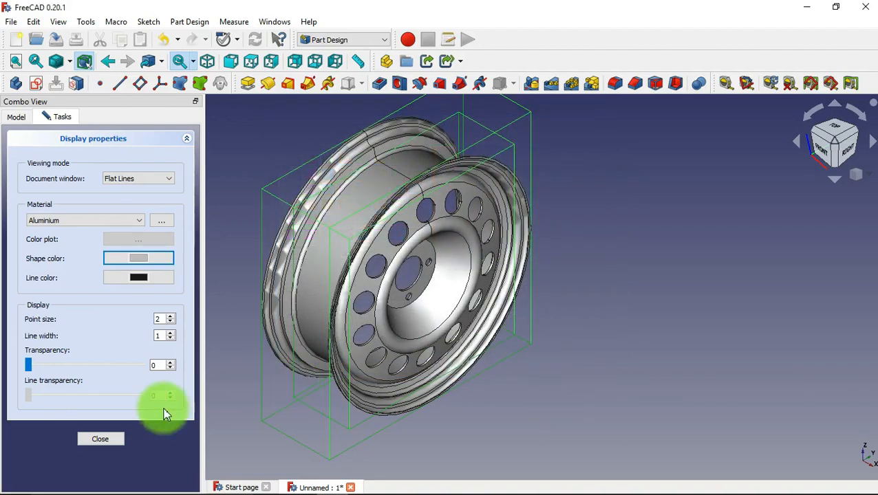
click(118, 441)
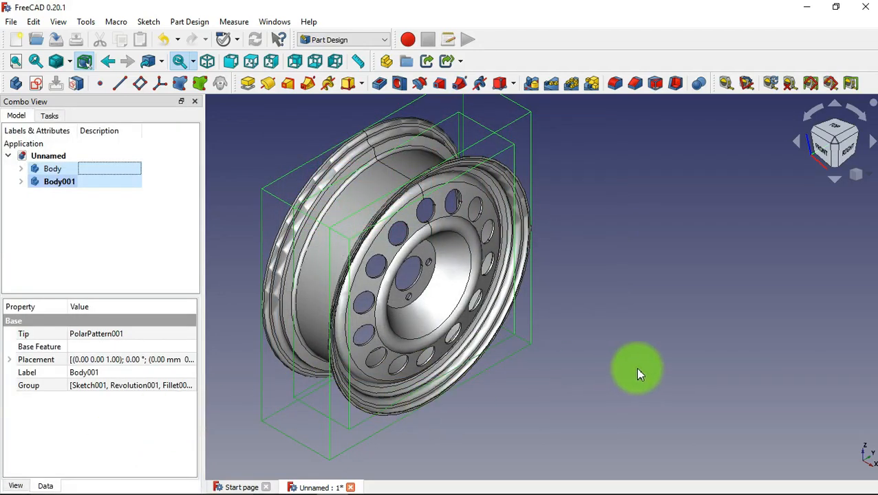
Step: Clear the selection and examine the finished wheel's openings, hub and rim from the other side
click(635, 366)
drag(636, 367, 337, 238)
middle_drag(267, 132, 458, 345)
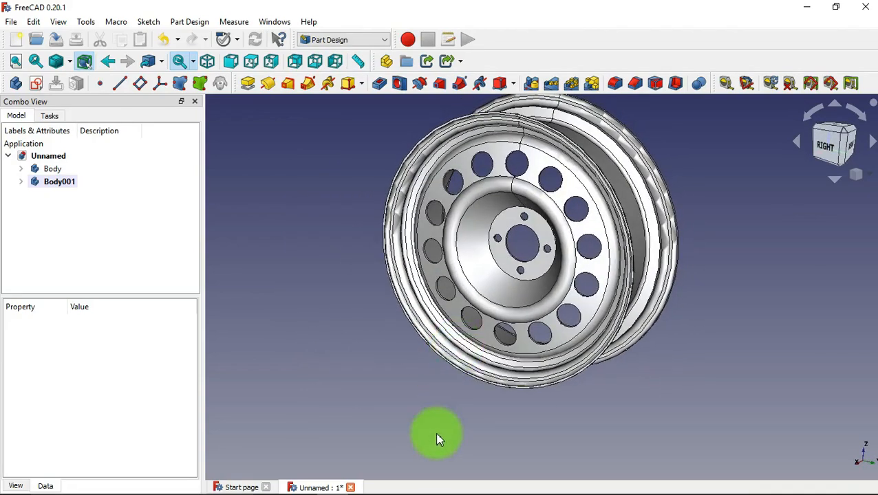
scroll(427, 413, down, 4)
scroll(397, 310, up, 5)
scroll(523, 347, down, 1)
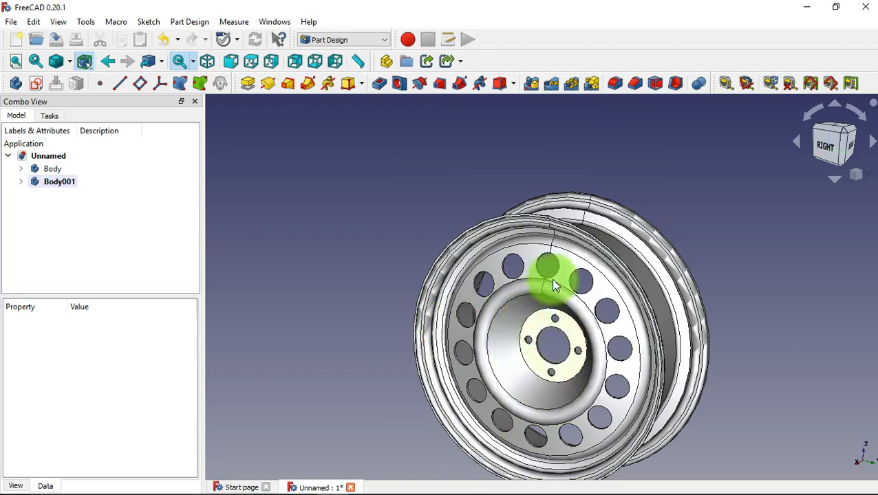
scroll(620, 354, up, 2)
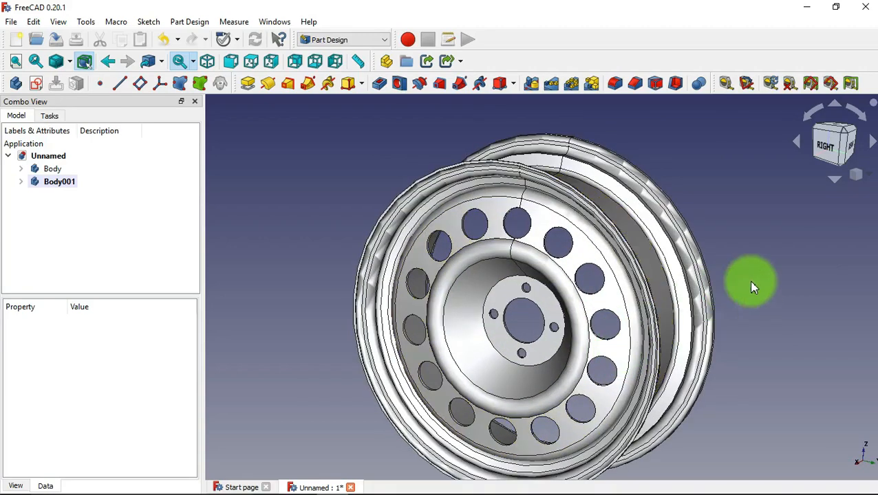